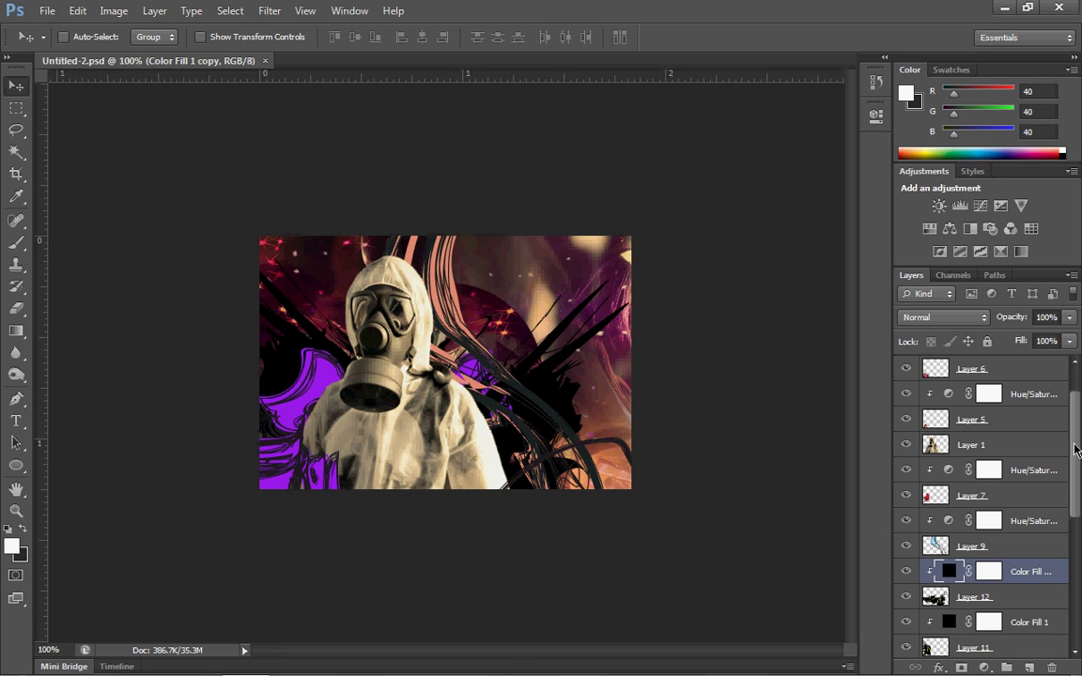
- Scroll the Layers panel up and select Layer 10 at the top of the stack
{"action": "left_click_drag", "start_coordinate": [1076, 451], "coordinate": [1073, 367]}
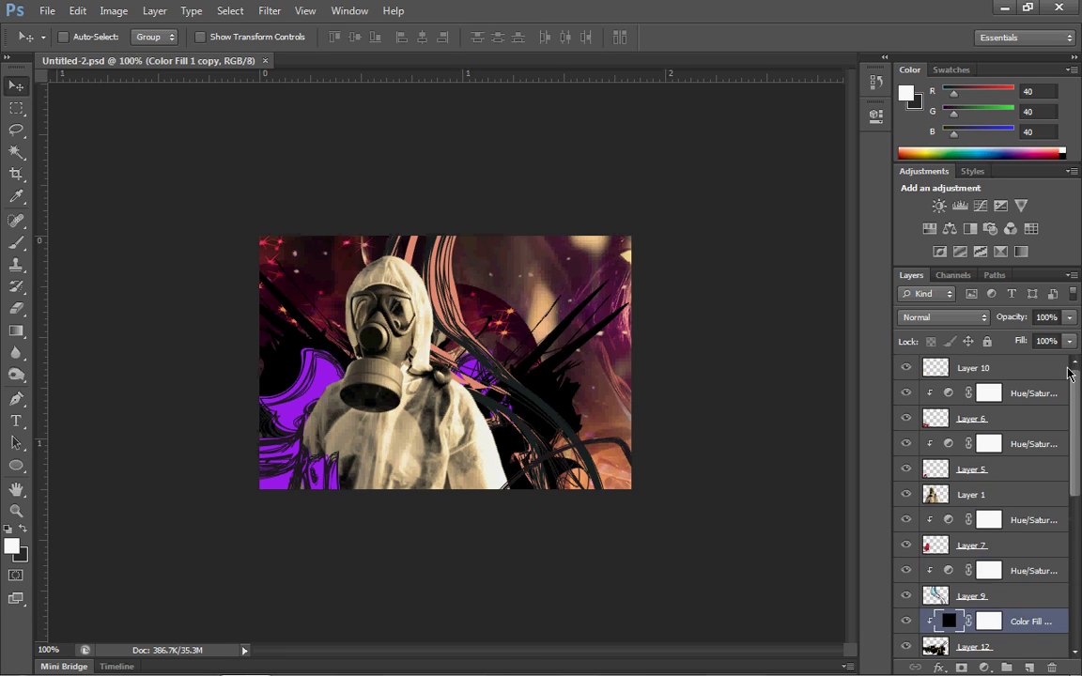
{"action": "left_click", "coordinate": [987, 373]}
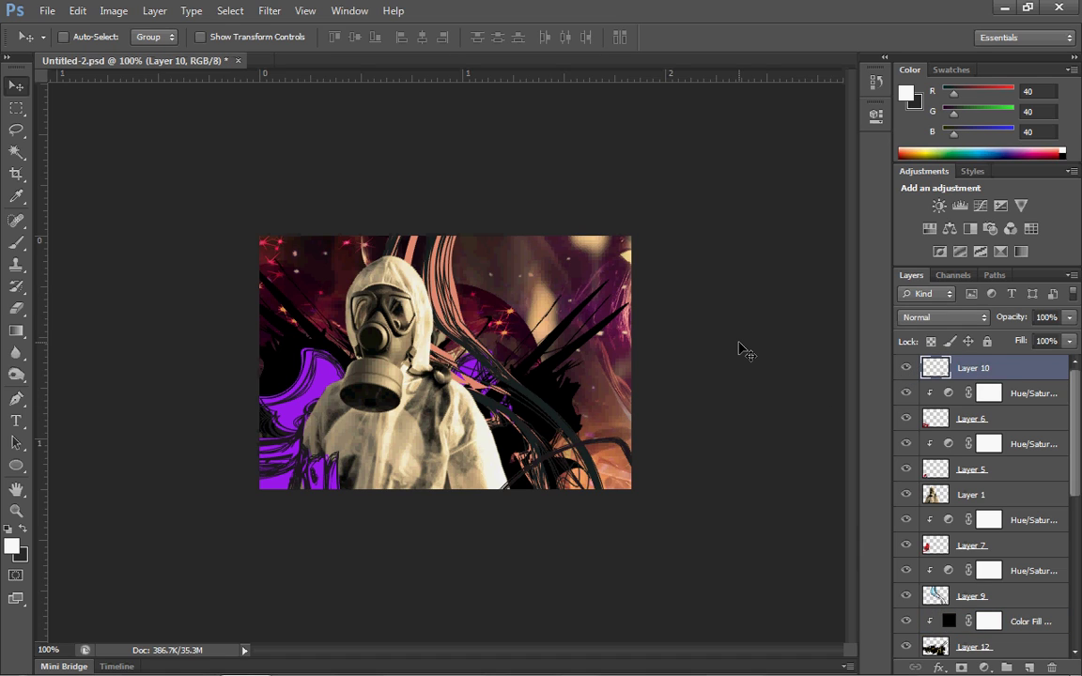
- Add empty Layer 13, then open water6.png from the Water_C4D_Pack_by_clyzm folder
{"action": "key", "text": "ctrl+shift+n"}
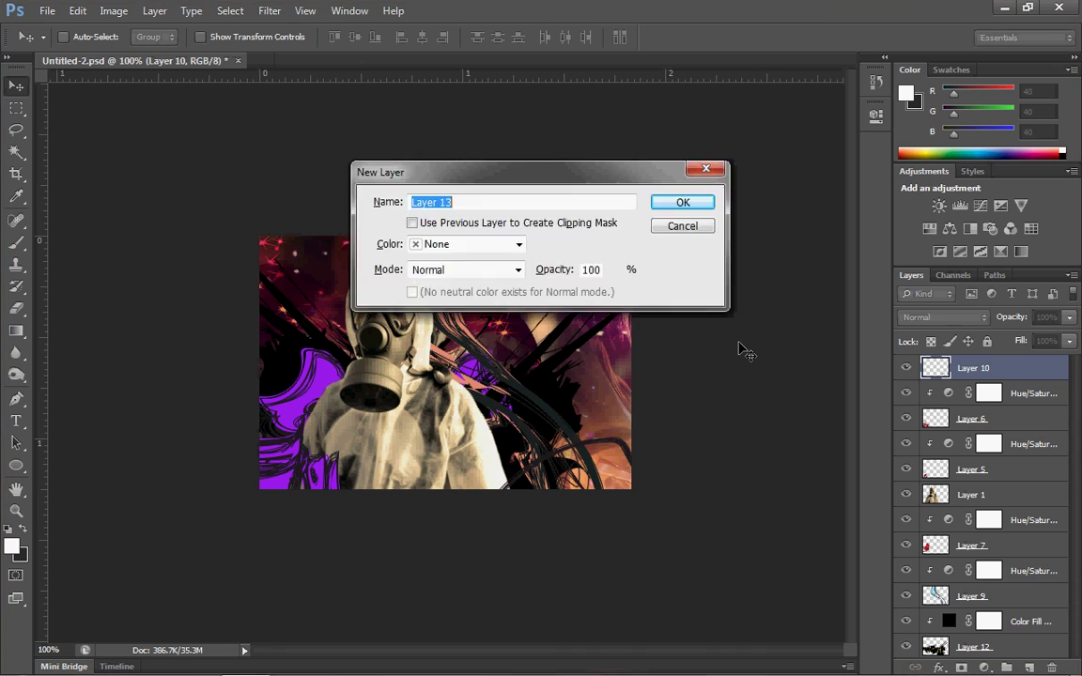
{"action": "key", "text": "Return"}
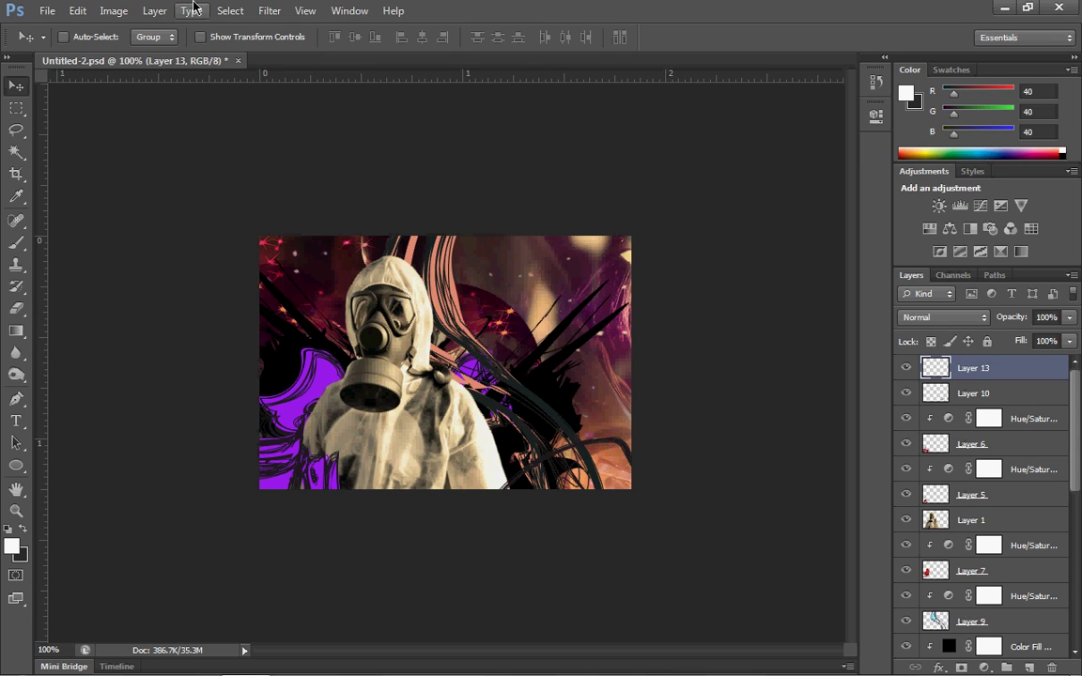
{"action": "left_click", "coordinate": [47, 10]}
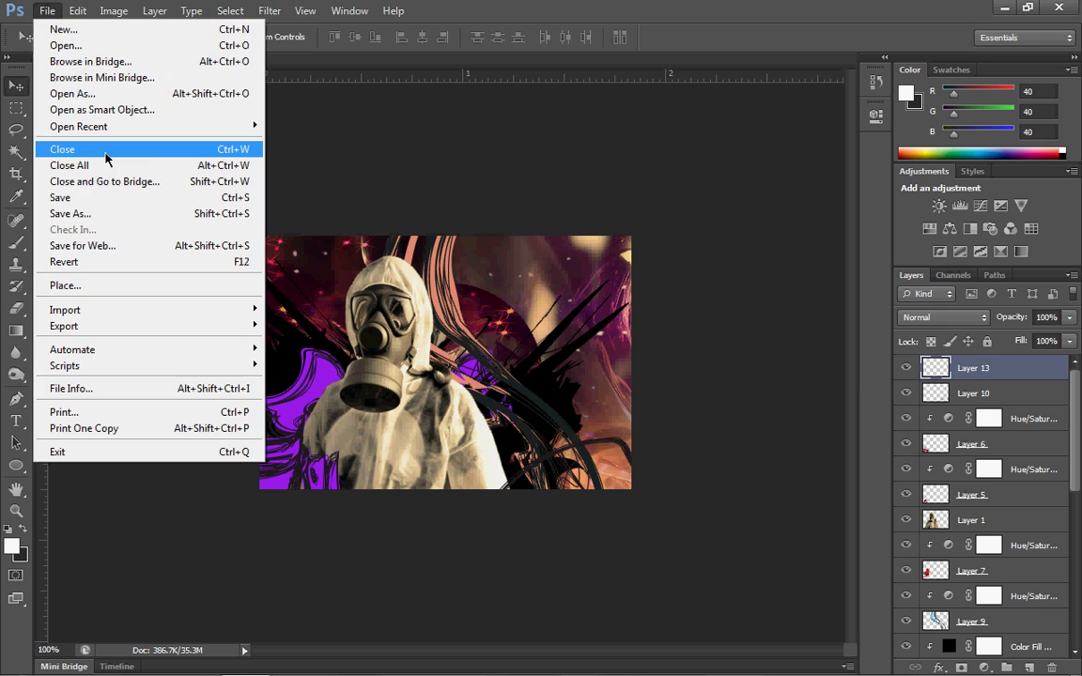
{"action": "left_click", "coordinate": [151, 45]}
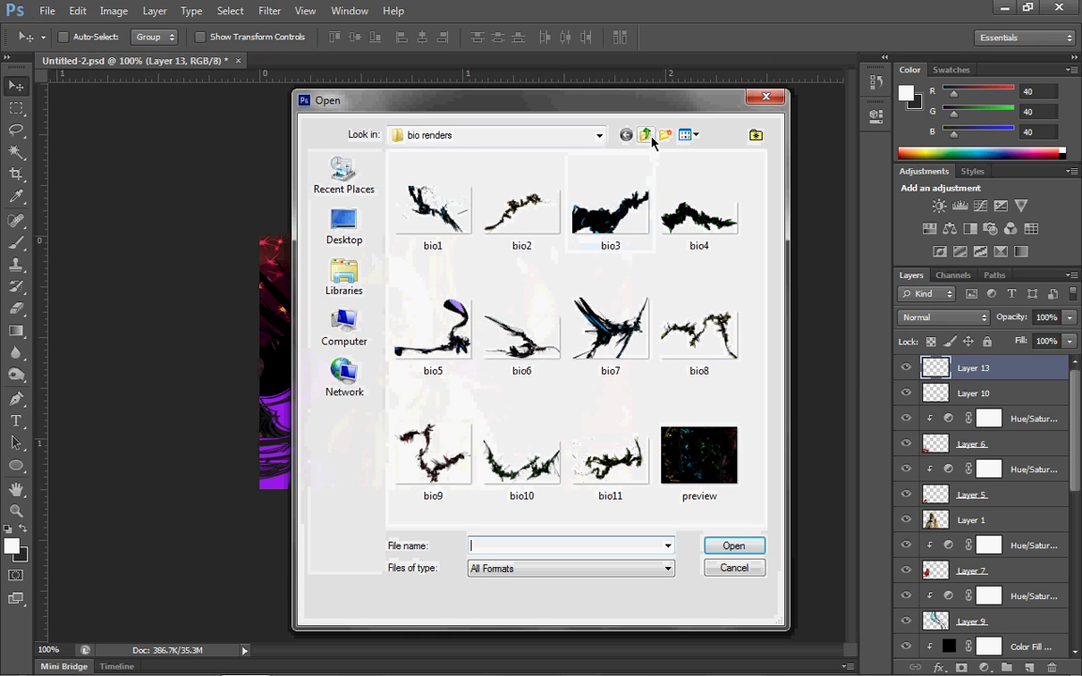
{"action": "left_click", "coordinate": [645, 134]}
{"action": "left_click", "coordinate": [645, 134]}
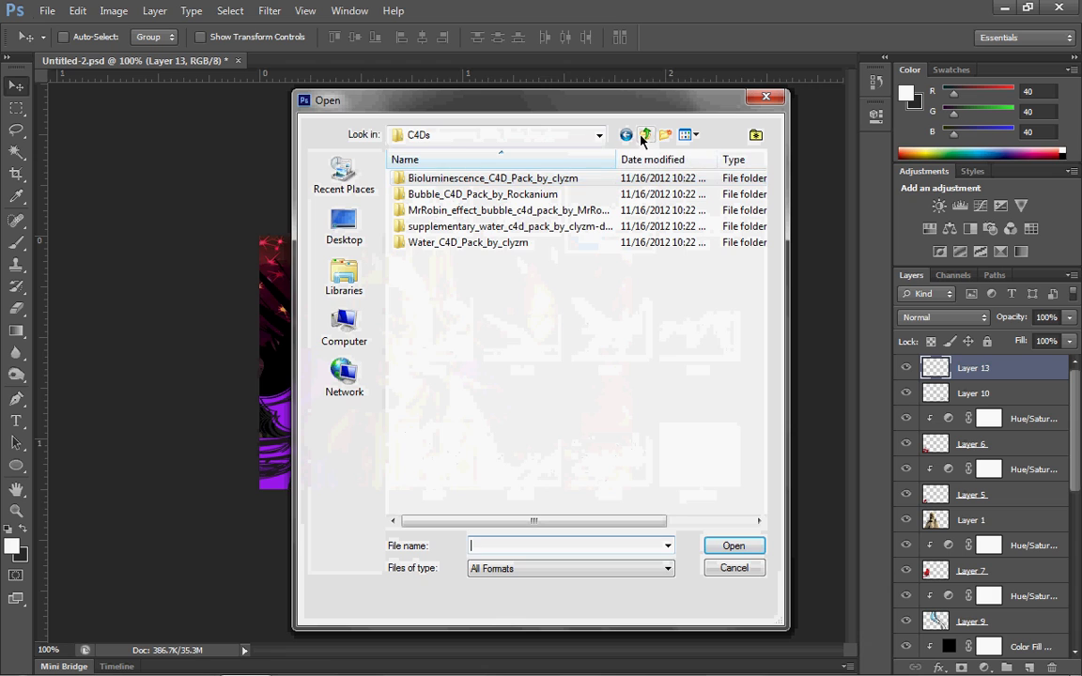
{"action": "left_click", "coordinate": [645, 134]}
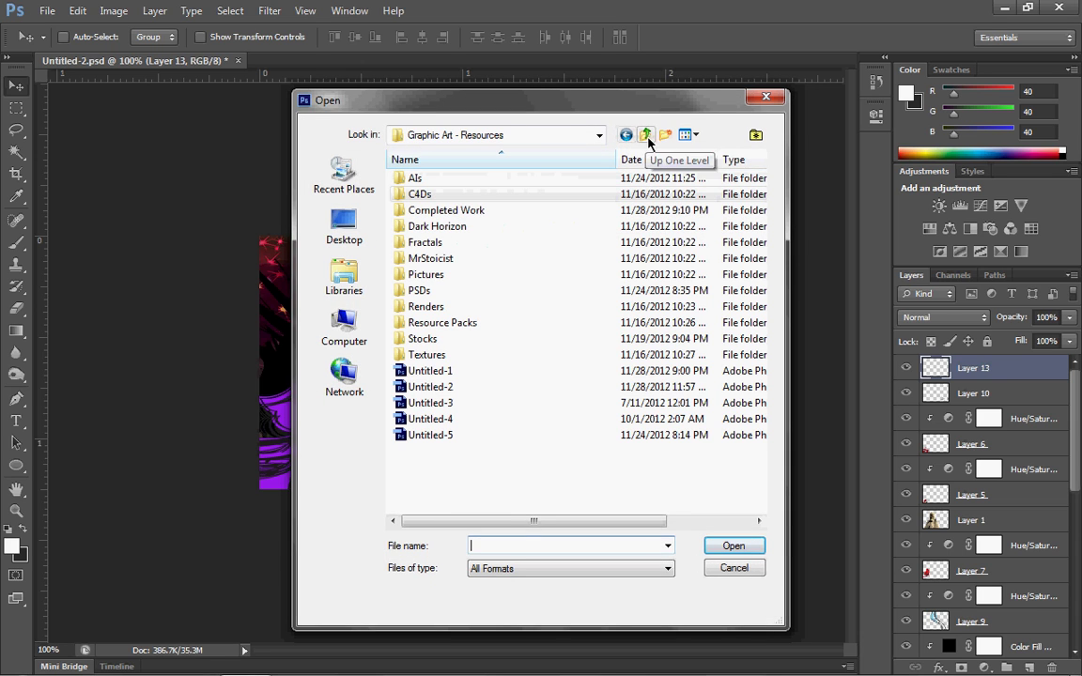
{"action": "left_click", "coordinate": [626, 135]}
{"action": "double_click", "coordinate": [547, 243]}
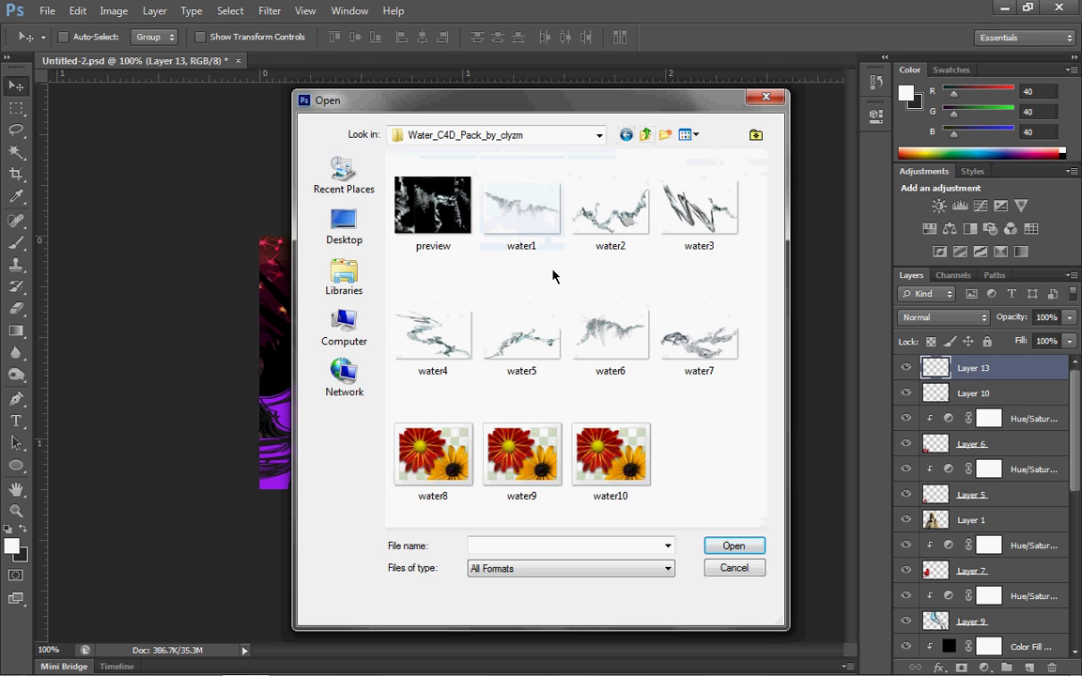
{"action": "double_click", "coordinate": [598, 334]}
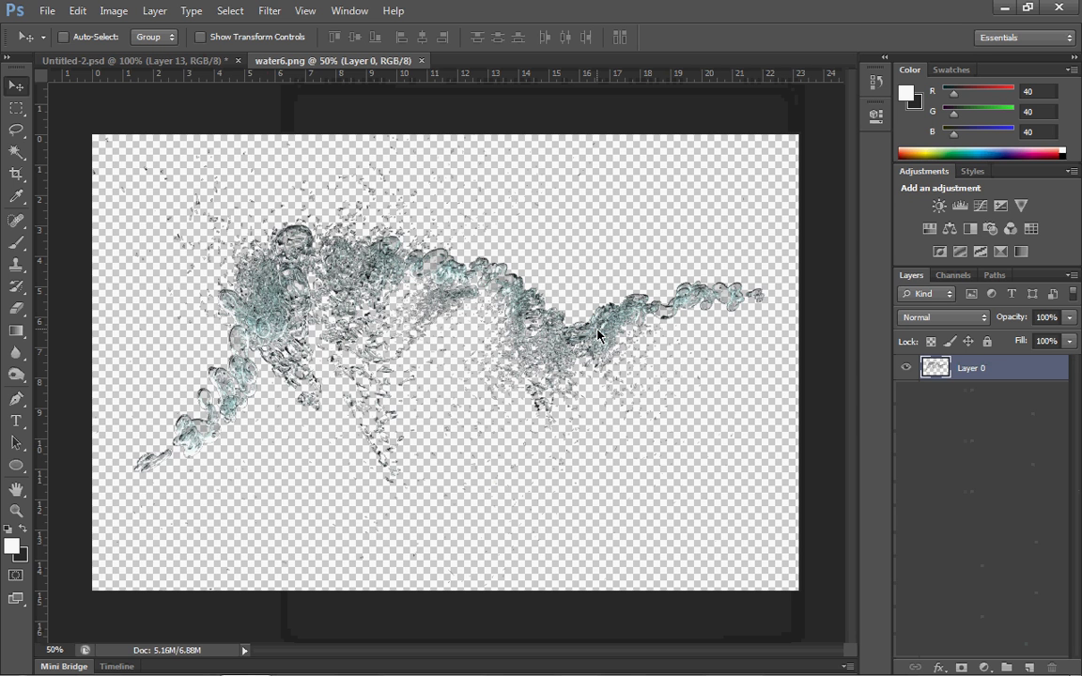
- Resize water6 to 900 px wide and close it without saving
{"action": "key", "text": "ctrl+alt+i"}
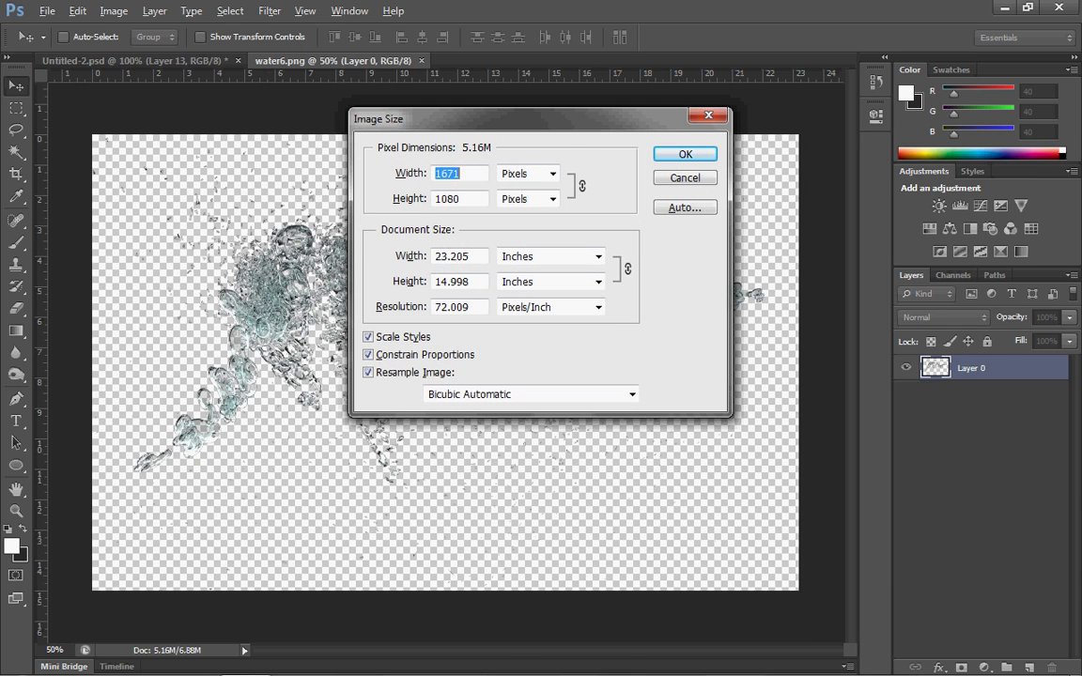
{"action": "type", "text": "900"}
{"action": "key", "text": "Return"}
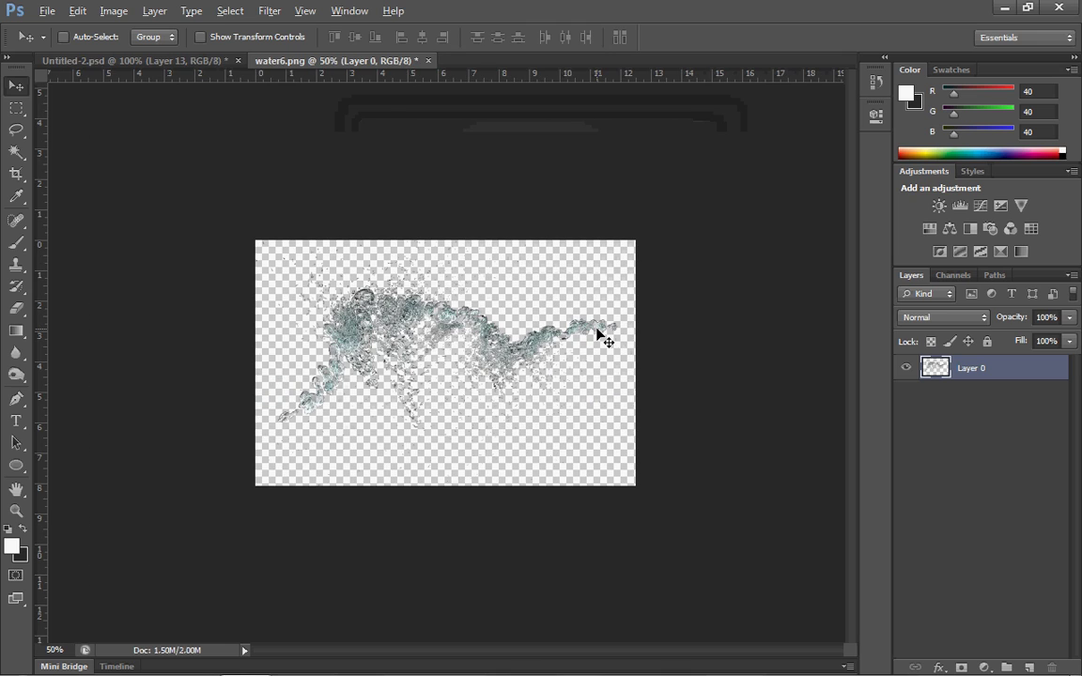
{"action": "left_click", "coordinate": [428, 60]}
{"action": "left_click", "coordinate": [558, 267]}
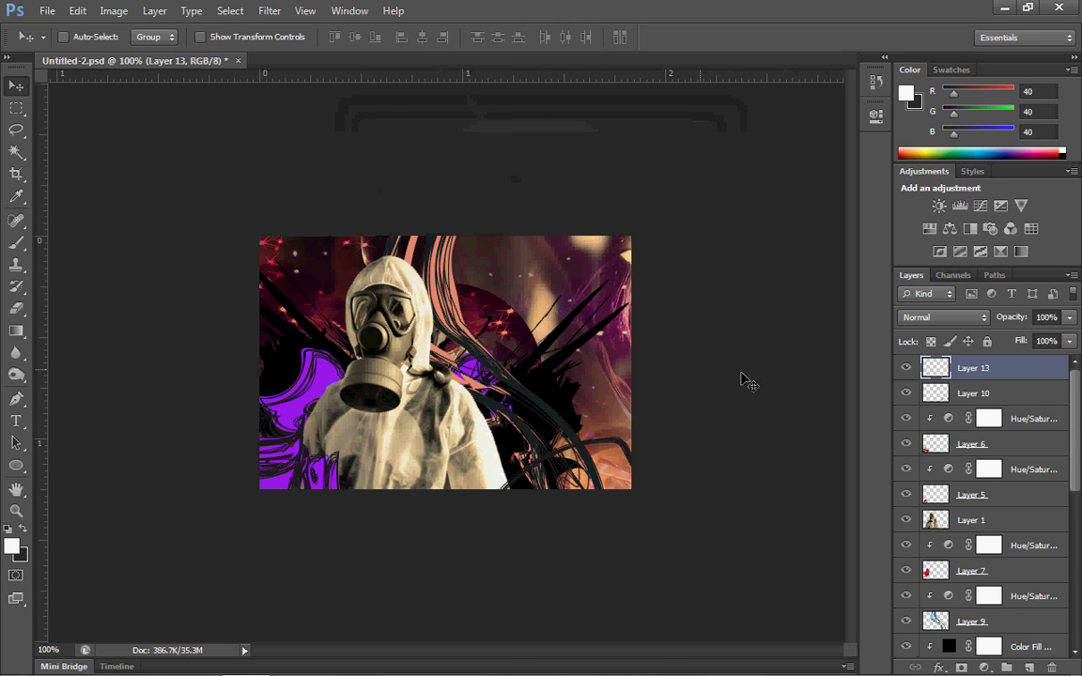
- Place the pasted water splash over the figure and apply Filter > Sharpen > Sharpen
{"action": "left_click_drag", "start_coordinate": [606, 501], "coordinate": [529, 569]}
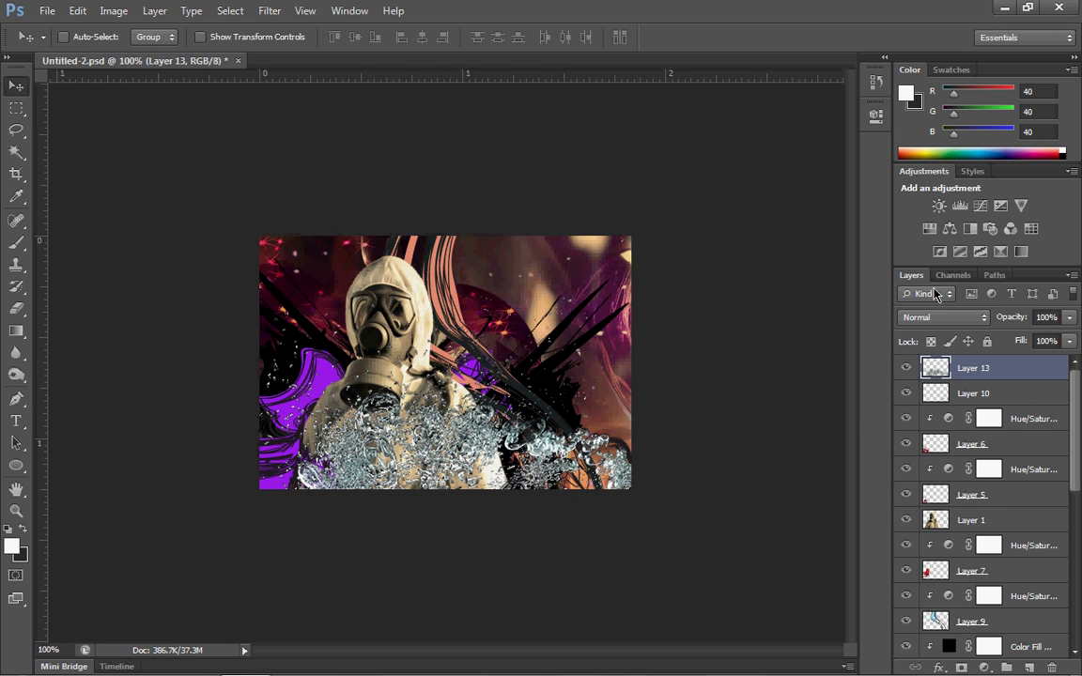
{"action": "left_click", "coordinate": [272, 11]}
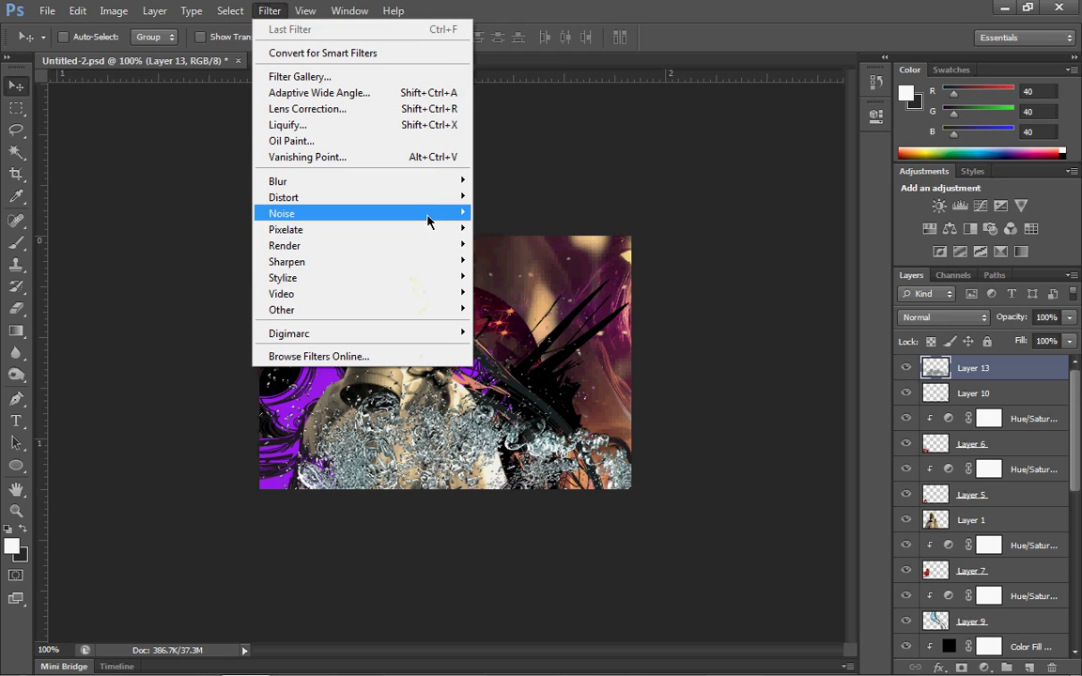
{"action": "mouse_move", "coordinate": [436, 262]}
{"action": "left_click", "coordinate": [508, 262]}
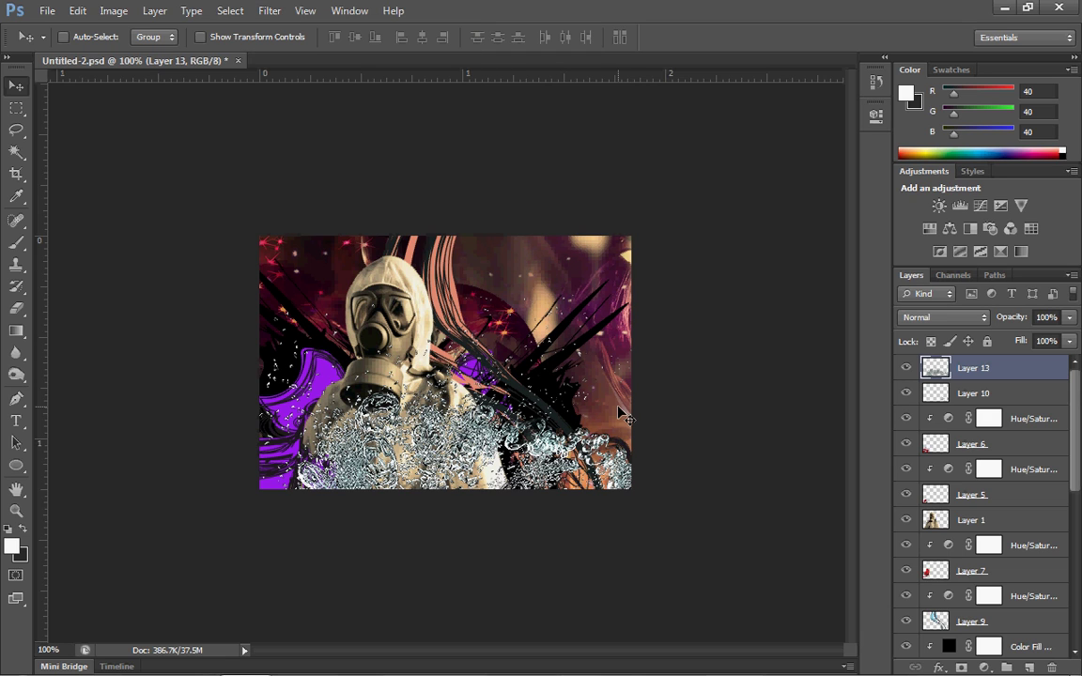
- Set the splash to Linear Dodge (Add), move Layer 13 below Layer 11, and reposition it
{"action": "left_click", "coordinate": [936, 317]}
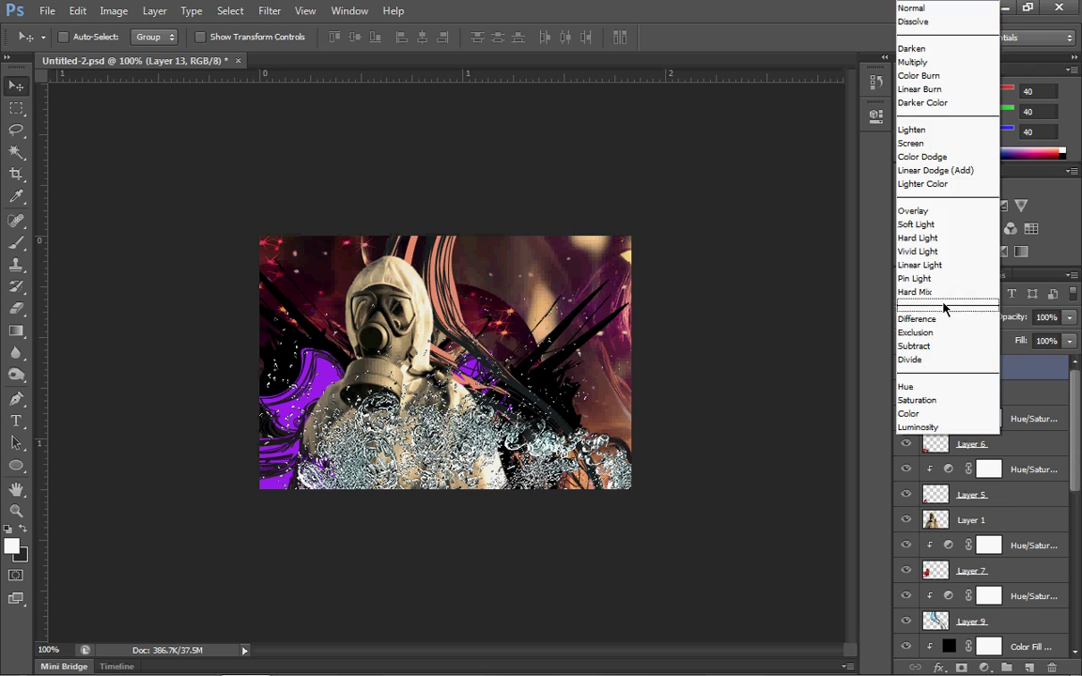
{"action": "left_click", "coordinate": [950, 169]}
{"action": "left_click_drag", "start_coordinate": [443, 449], "coordinate": [284, 330]}
{"action": "left_click_drag", "start_coordinate": [1010, 372], "coordinate": [1014, 568]}
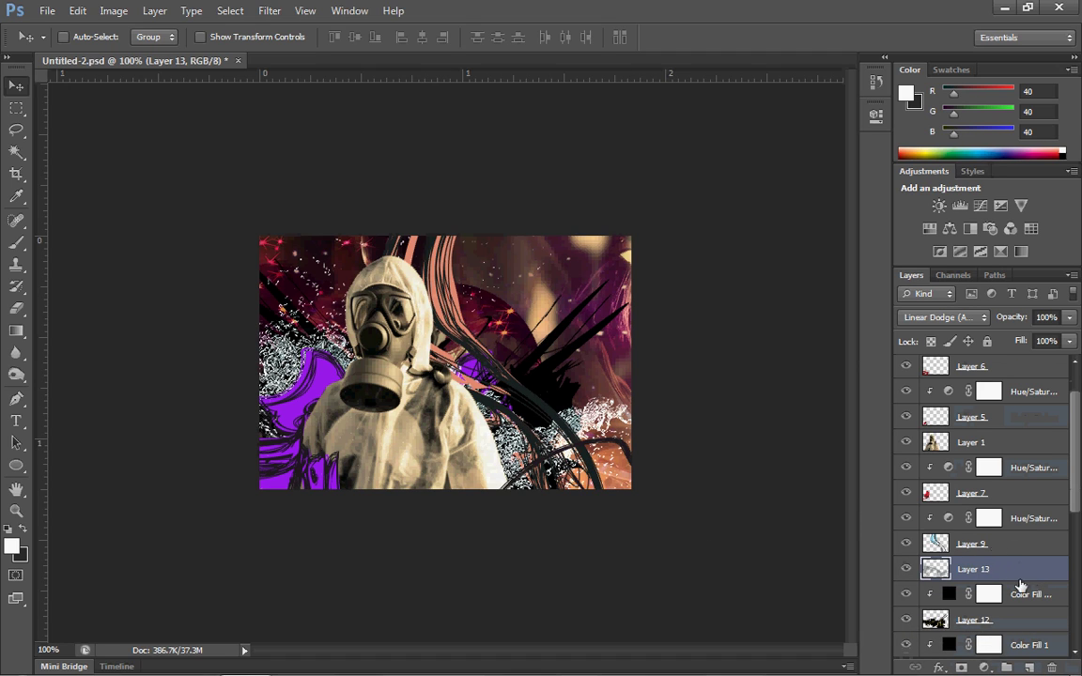
{"action": "left_click_drag", "start_coordinate": [1024, 569], "coordinate": [988, 446]}
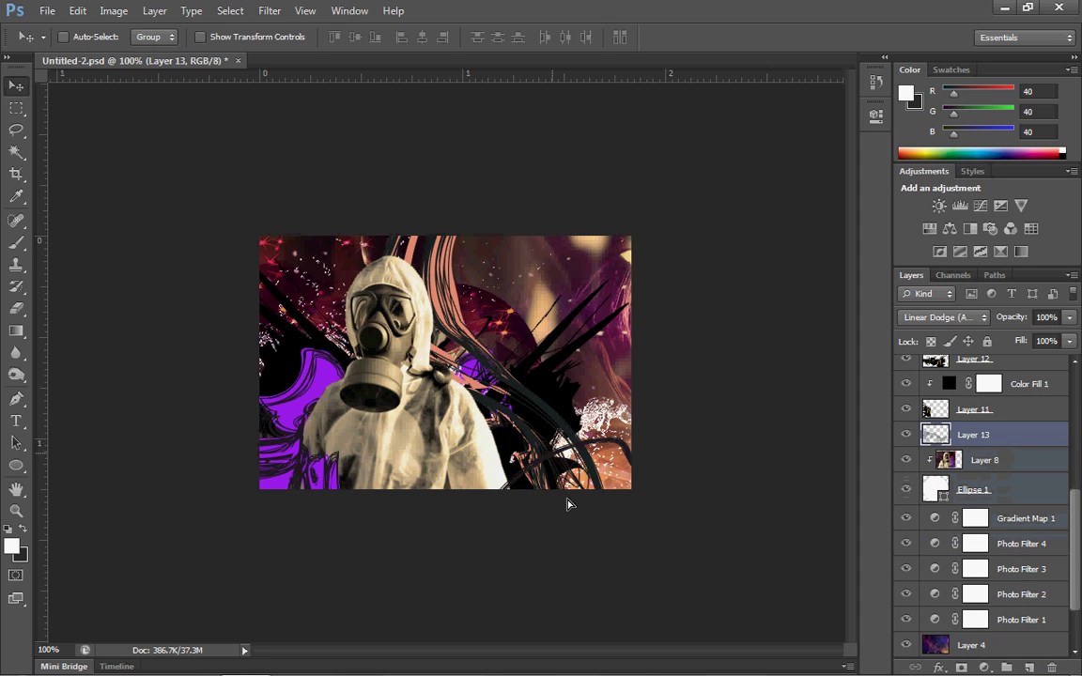
{"action": "mouse_move", "coordinate": [552, 457]}
{"action": "left_mouse_down"}
{"action": "mouse_move", "coordinate": [564, 499]}
{"action": "mouse_move", "coordinate": [486, 509]}
{"action": "mouse_move", "coordinate": [448, 499]}
{"action": "mouse_move", "coordinate": [409, 418]}
{"action": "mouse_move", "coordinate": [282, 333]}
{"action": "mouse_move", "coordinate": [454, 512]}
{"action": "mouse_move", "coordinate": [484, 466]}
{"action": "mouse_move", "coordinate": [498, 490]}
{"action": "mouse_move", "coordinate": [522, 480]}
{"action": "mouse_move", "coordinate": [460, 256]}
{"action": "mouse_move", "coordinate": [434, 273]}
{"action": "mouse_move", "coordinate": [362, 228]}
{"action": "mouse_move", "coordinate": [252, 220]}
{"action": "mouse_move", "coordinate": [249, 361]}
{"action": "mouse_move", "coordinate": [282, 383]}
{"action": "mouse_move", "coordinate": [330, 375]}
{"action": "mouse_move", "coordinate": [344, 394]}
{"action": "mouse_move", "coordinate": [400, 395]}
{"action": "left_mouse_up"}
- Try Screen, Lighten, Color Dodge and other blend modes on Layer 13, settling on Exclusion
{"action": "left_click", "coordinate": [942, 318]}
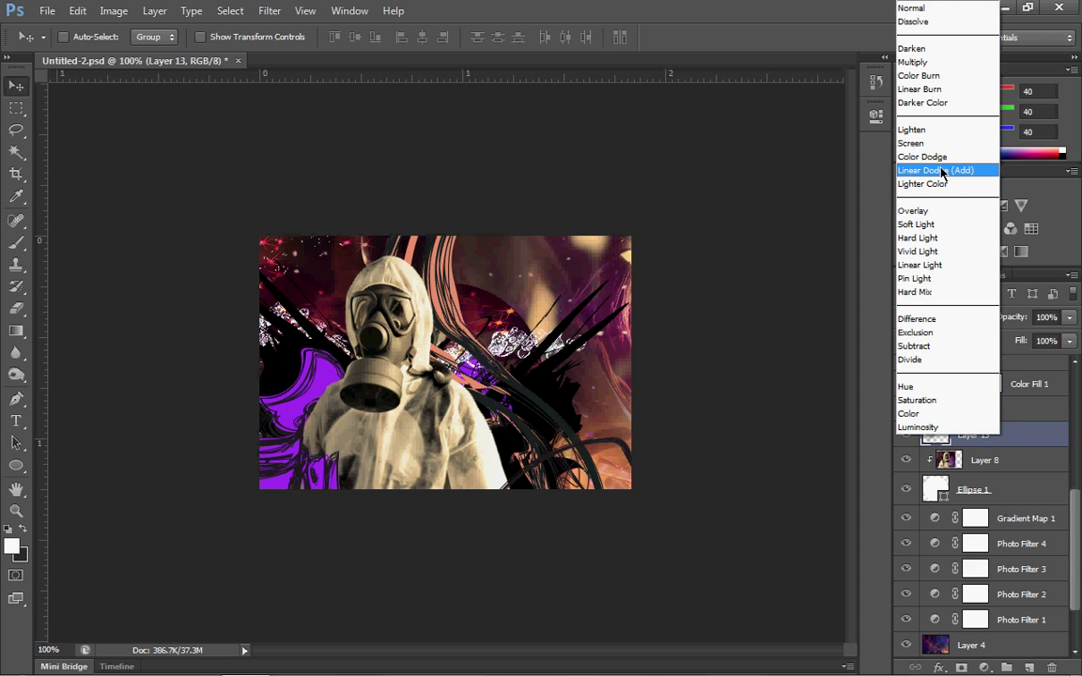
{"action": "left_click", "coordinate": [939, 143]}
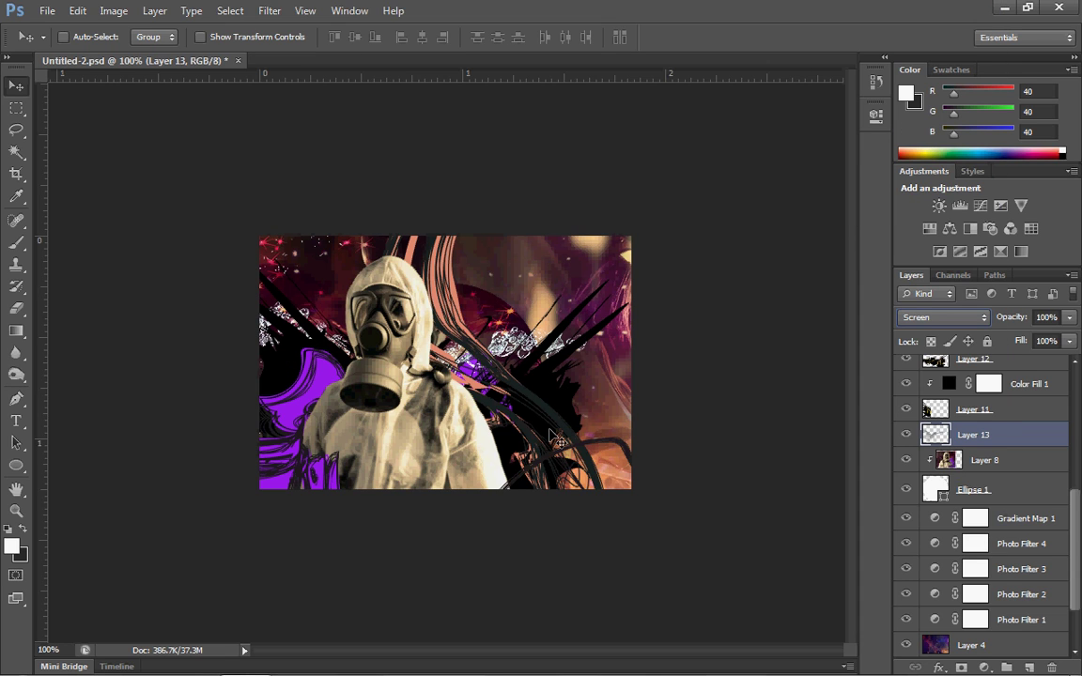
{"action": "key", "text": "Up"}
{"action": "key", "text": "Down"}
{"action": "key", "text": "Down"}
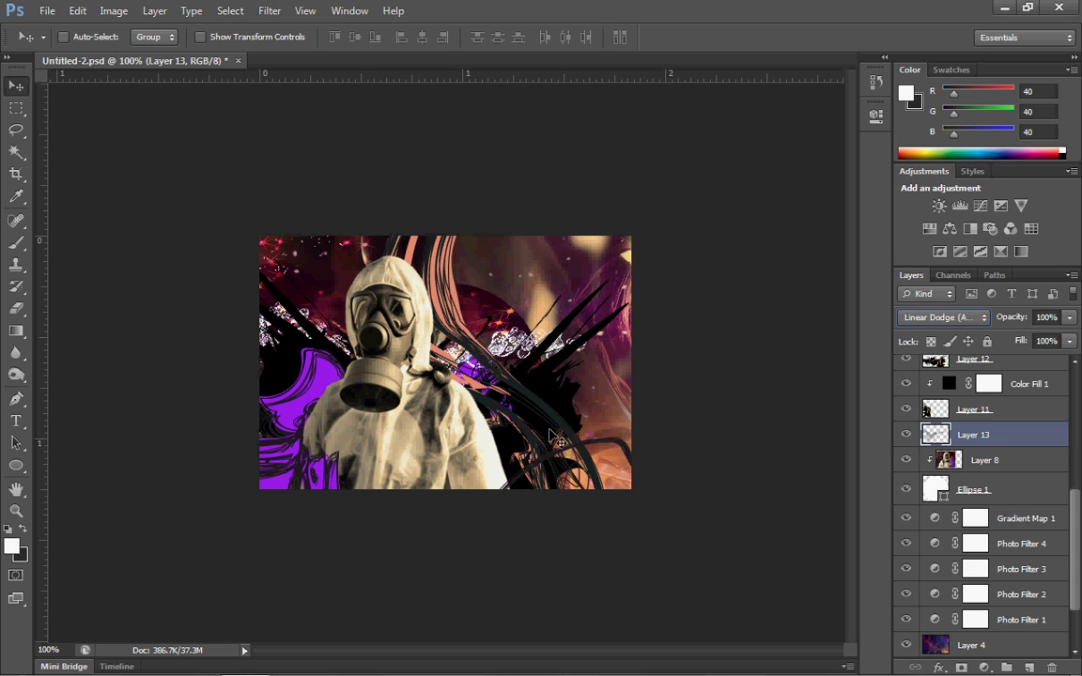
{"action": "key", "text": "Up"}
{"action": "key", "text": "Down"}
{"action": "key", "text": "Down"}
{"action": "key", "text": "Down"}
{"action": "key", "text": "Down"}
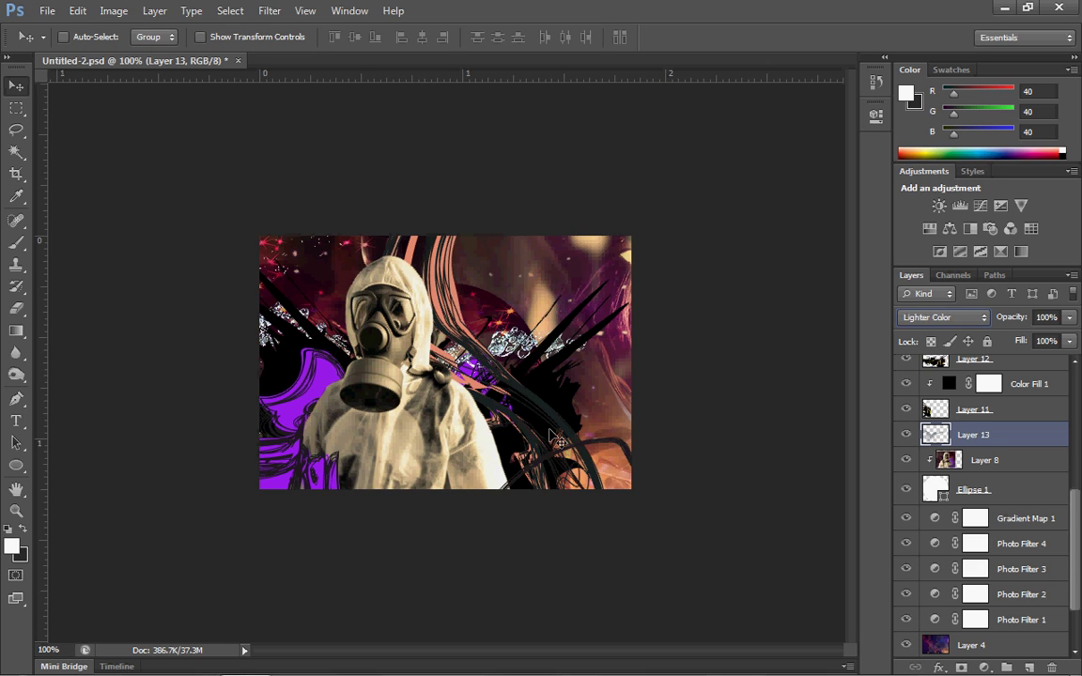
{"action": "key", "text": "Down"}
{"action": "key", "text": "Down"}
{"action": "key", "text": "Down"}
{"action": "key", "text": "Down"}
{"action": "key", "text": "Down"}
{"action": "key", "text": "Down"}
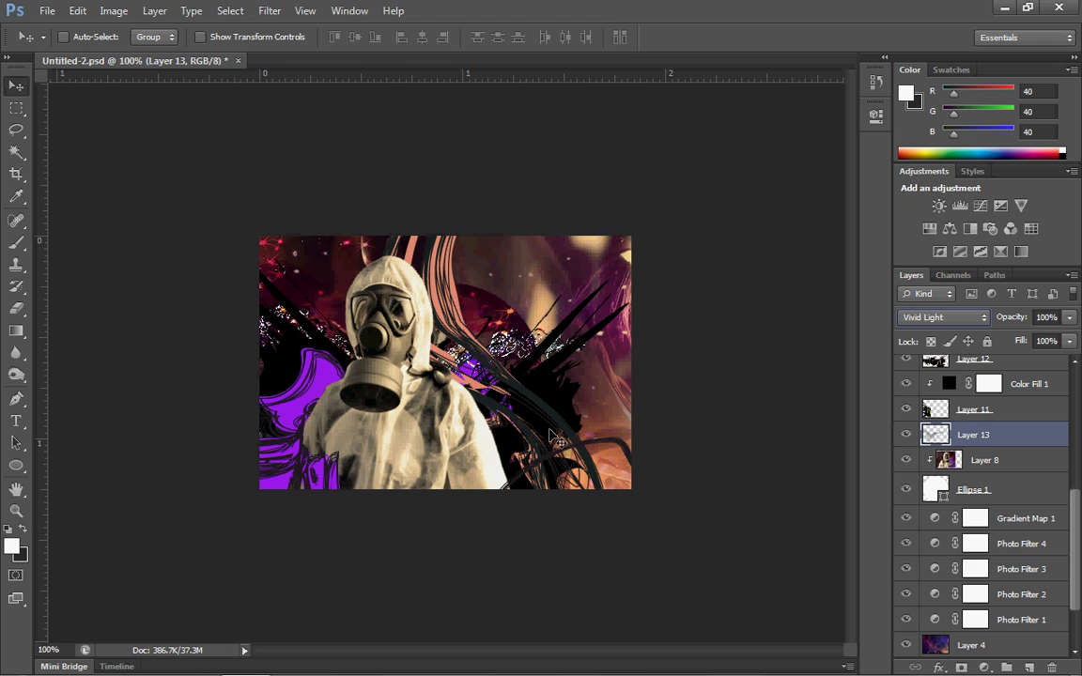
{"action": "key", "text": "Down"}
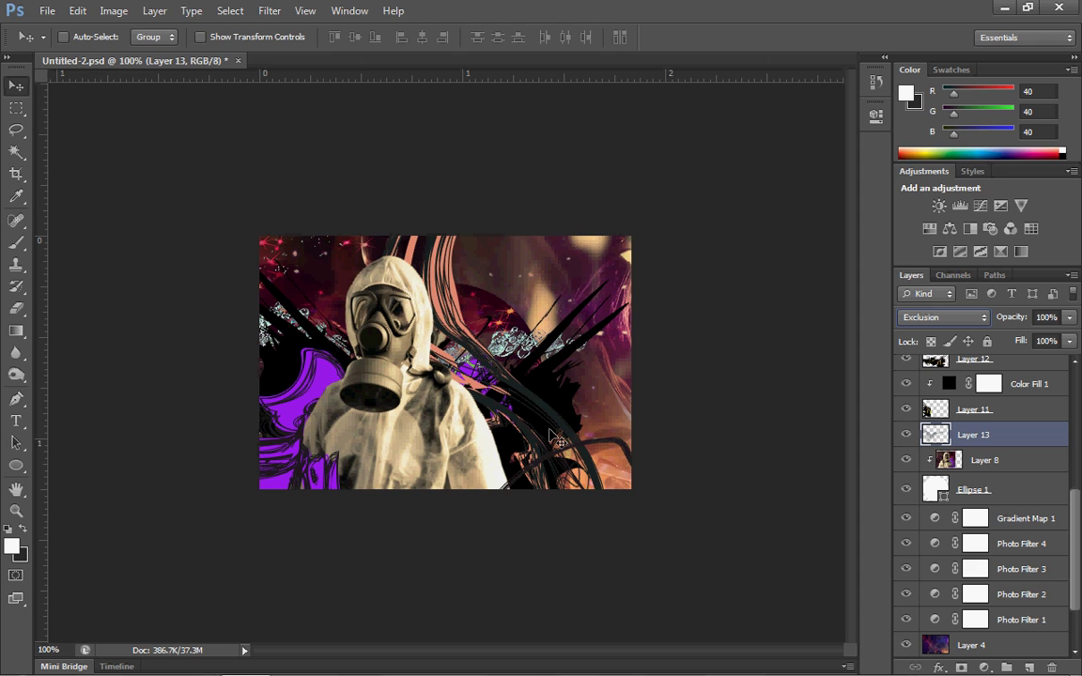
{"action": "mouse_move", "coordinate": [1057, 667]}
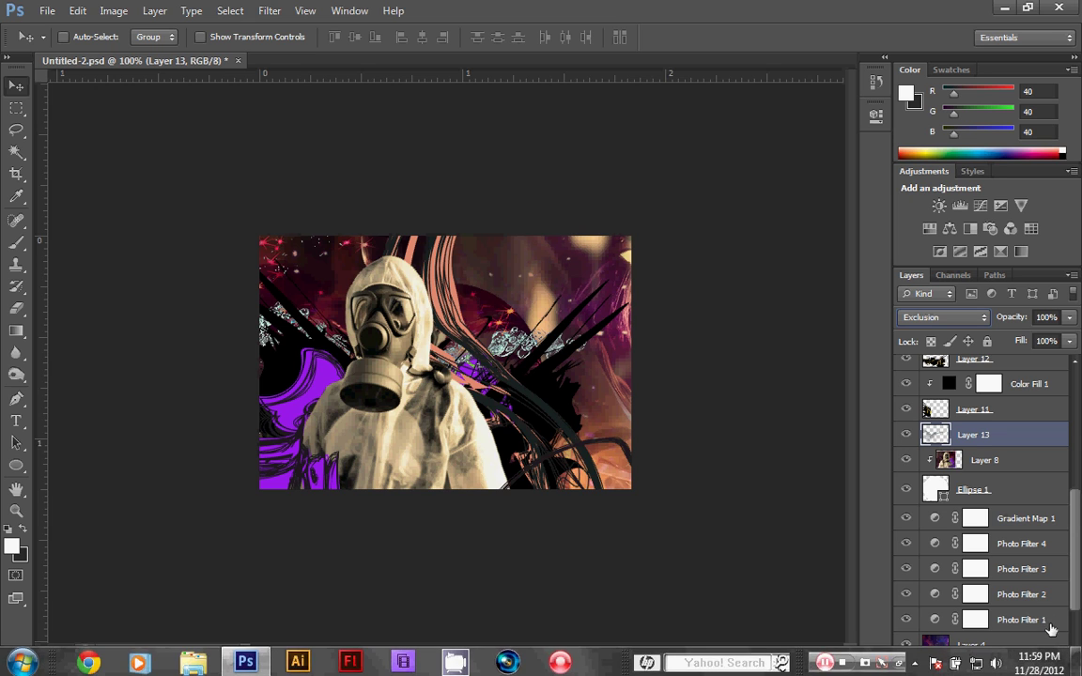
- Delete Layer 13, reopen water6, cut the whole image, and close it without saving
{"action": "left_click", "coordinate": [1052, 665]}
{"action": "key", "text": "Return"}
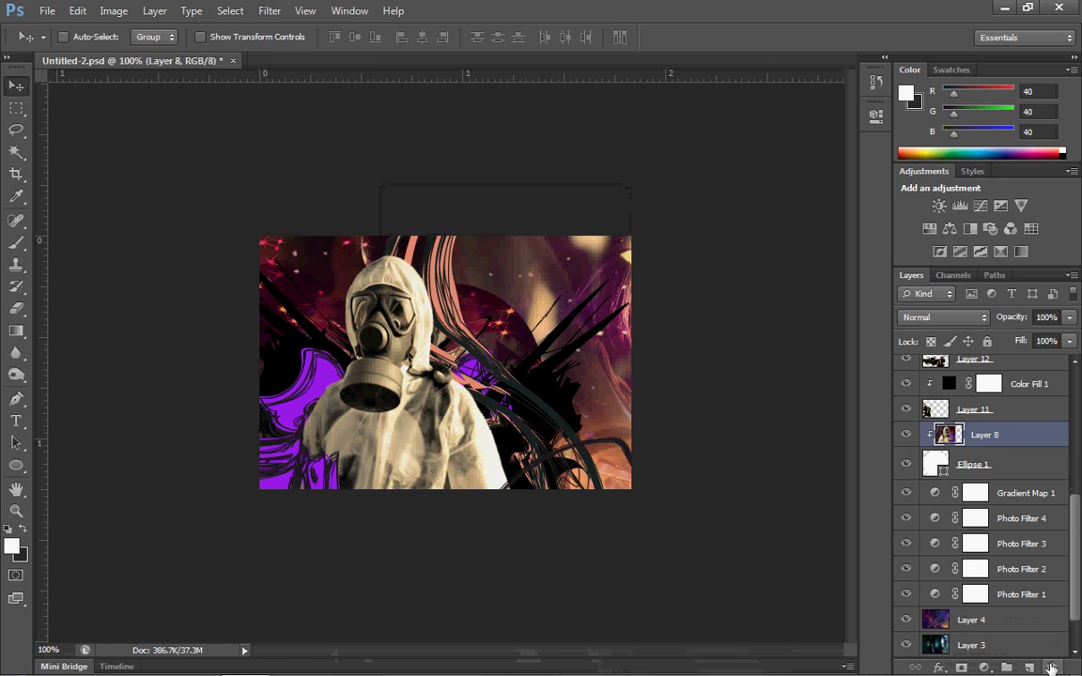
{"action": "key", "text": "ctrl+o"}
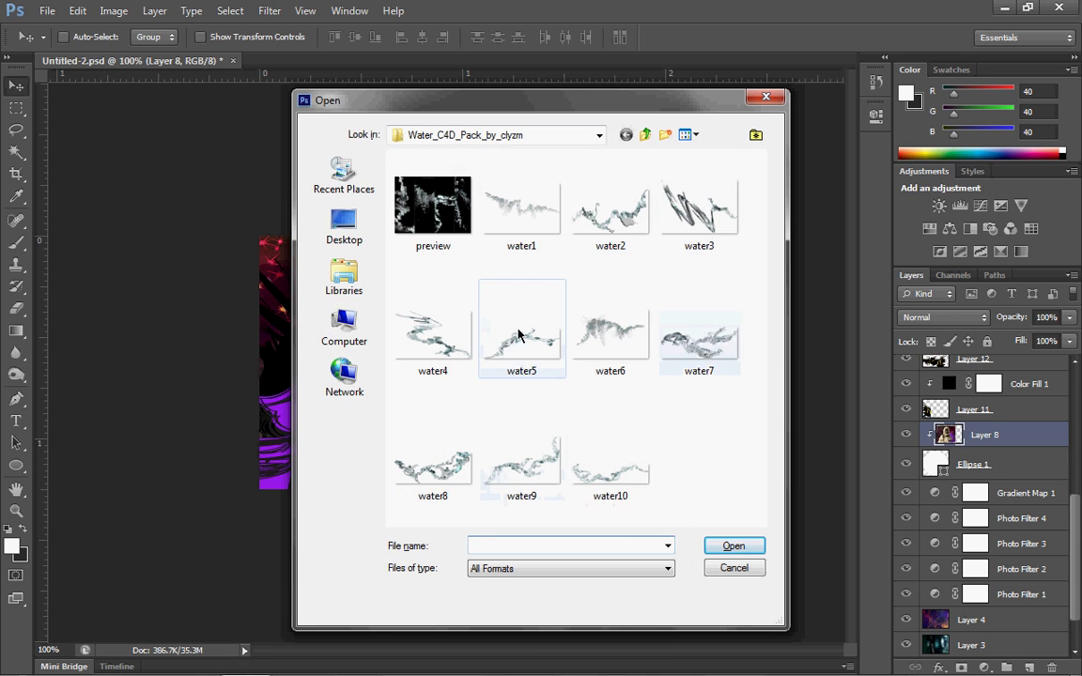
{"action": "double_click", "coordinate": [615, 357]}
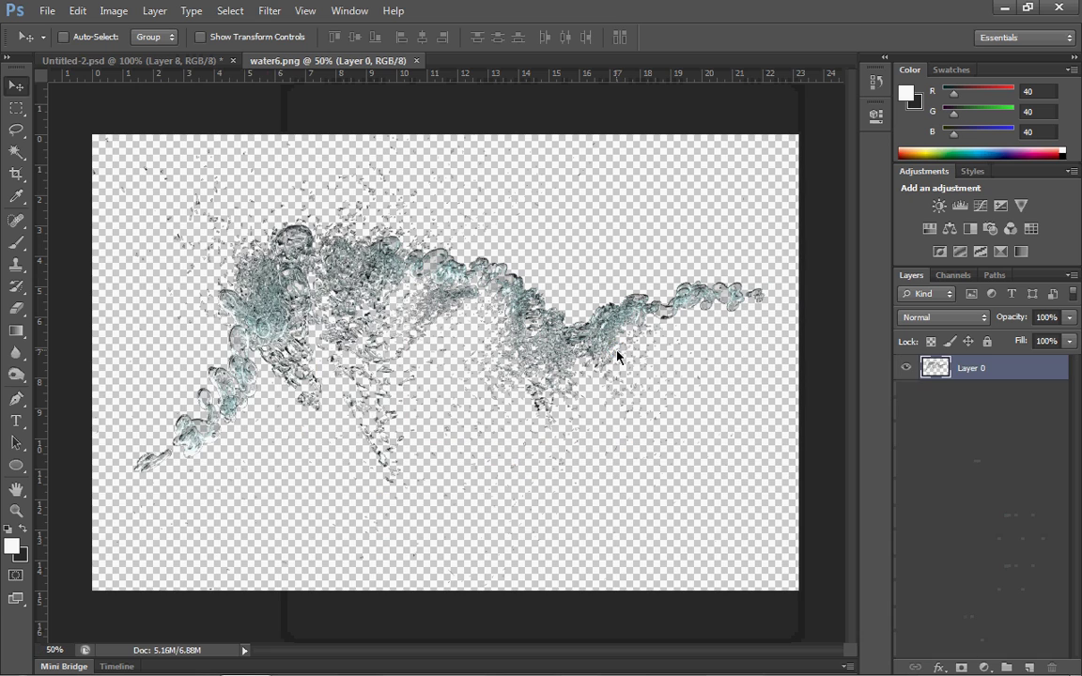
{"action": "key", "text": "ctrl+a"}
{"action": "key", "text": "ctrl+x"}
{"action": "left_click", "coordinate": [422, 60]}
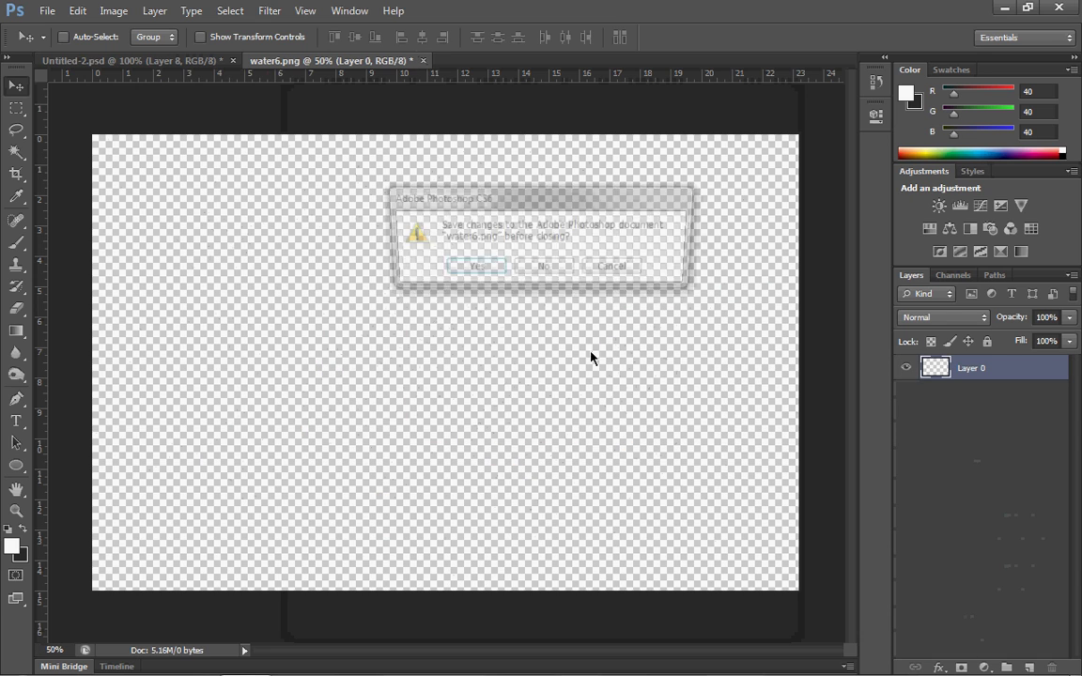
{"action": "left_click", "coordinate": [544, 267]}
- Paste the splash into the poster, blend it in Linear Dodge (Add), reposition it, then delete it
{"action": "key", "text": "ctrl+v"}
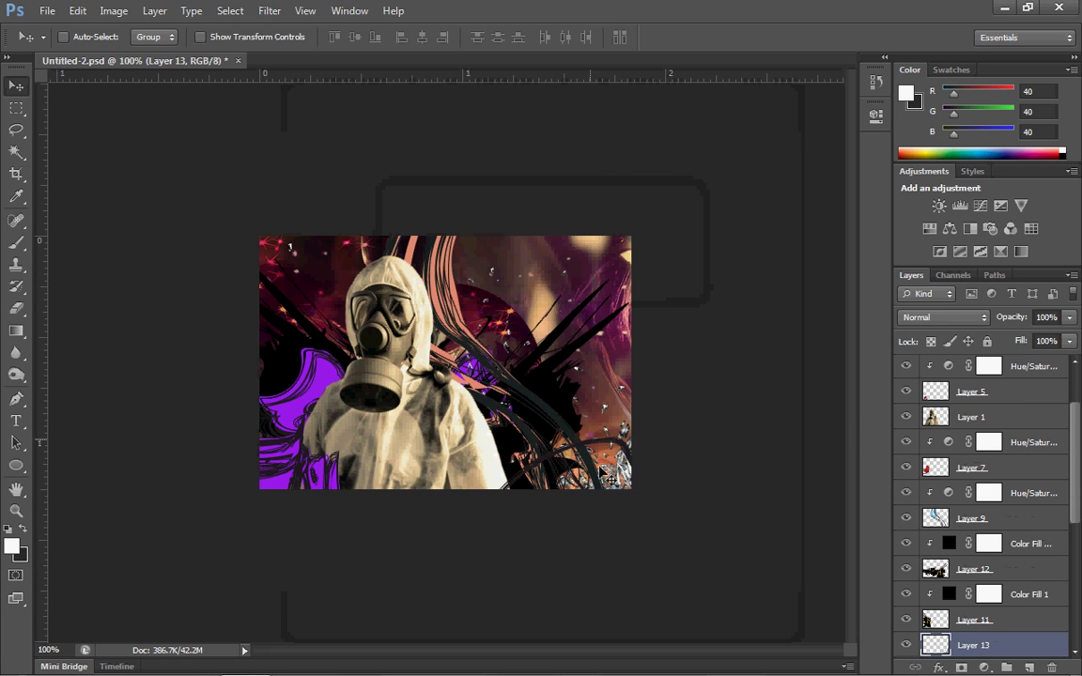
{"action": "left_click_drag", "start_coordinate": [554, 427], "coordinate": [265, 385]}
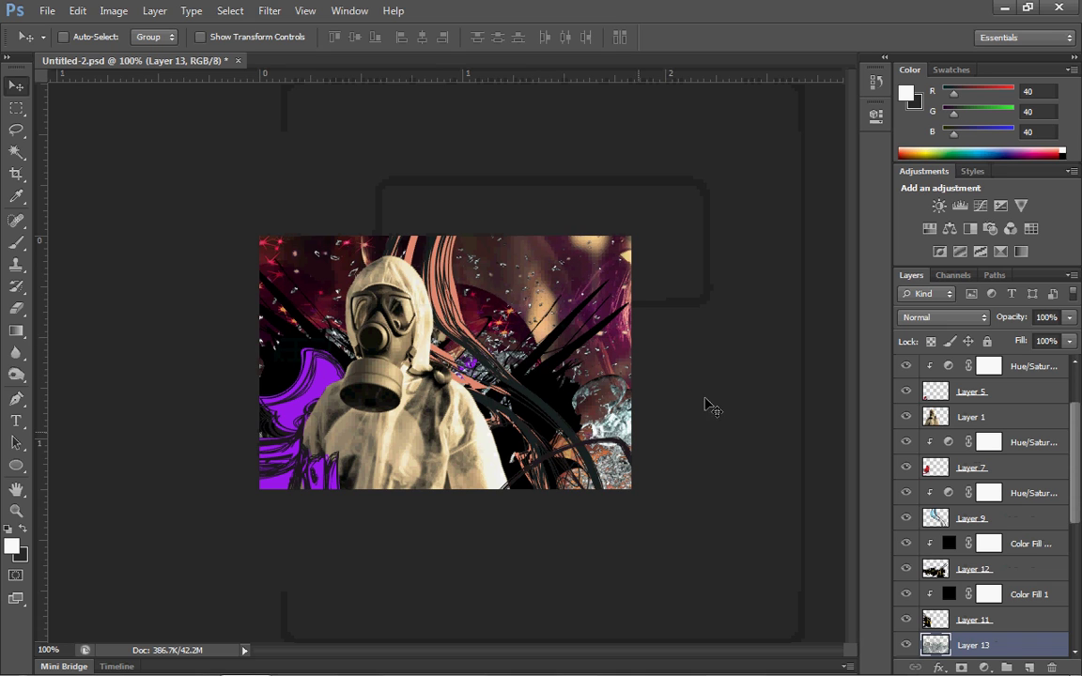
{"action": "left_click", "coordinate": [944, 316]}
{"action": "left_click", "coordinate": [921, 170]}
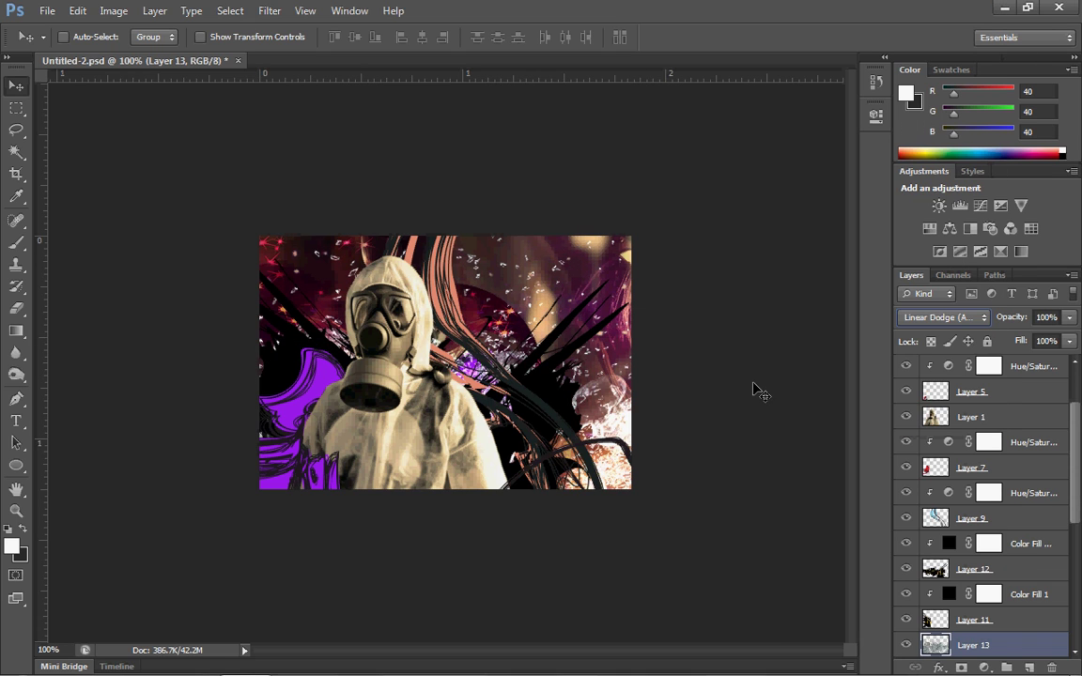
{"action": "mouse_move", "coordinate": [476, 330]}
{"action": "left_mouse_down"}
{"action": "mouse_move", "coordinate": [385, 329]}
{"action": "mouse_move", "coordinate": [401, 369]}
{"action": "mouse_move", "coordinate": [360, 364]}
{"action": "mouse_move", "coordinate": [308, 314]}
{"action": "left_mouse_up"}
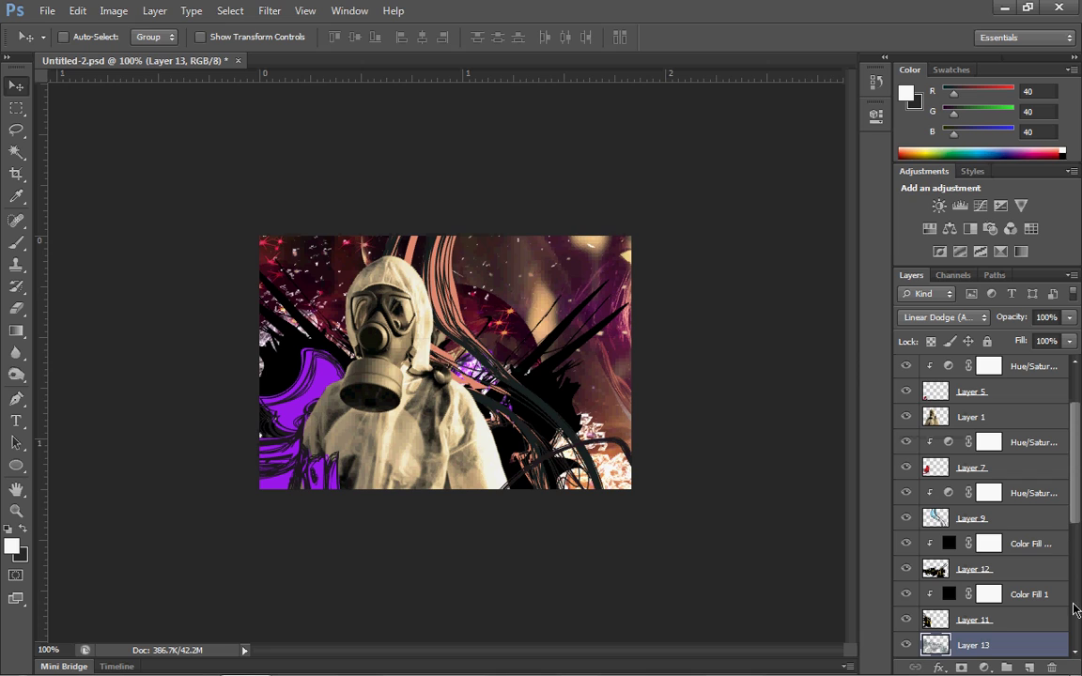
{"action": "left_click", "coordinate": [1052, 668]}
- Confirm the layer deletion and browse the Open dialog into Resource Packs > Fkn0wned Resource Pack #4
{"action": "key", "text": "Return"}
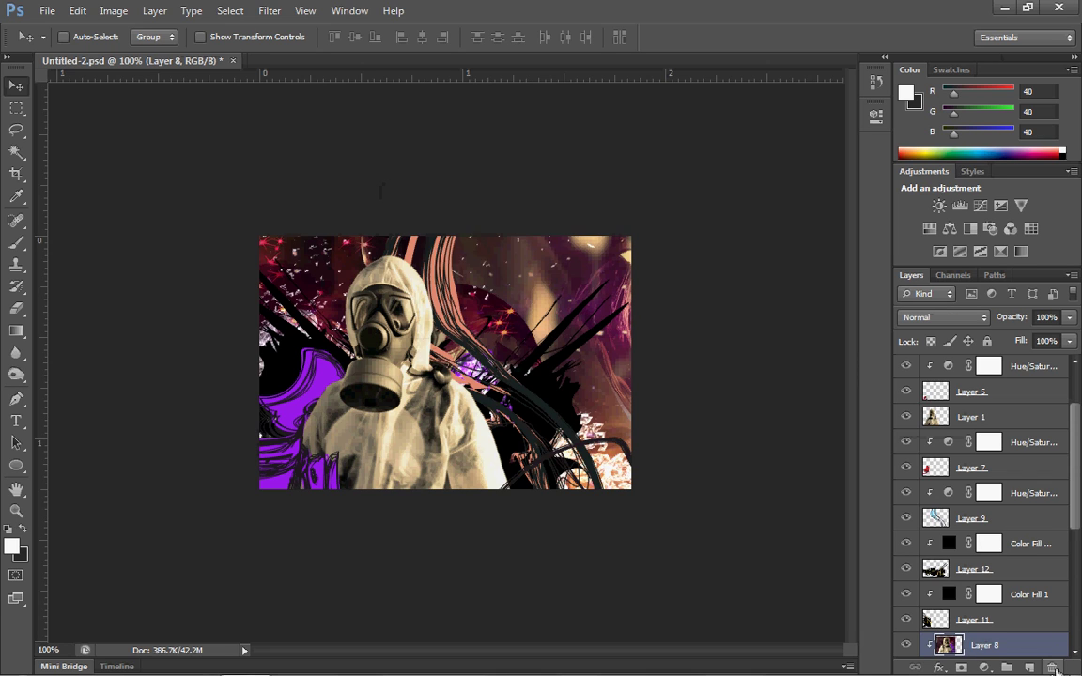
{"action": "left_click_drag", "start_coordinate": [1070, 512], "coordinate": [1078, 372]}
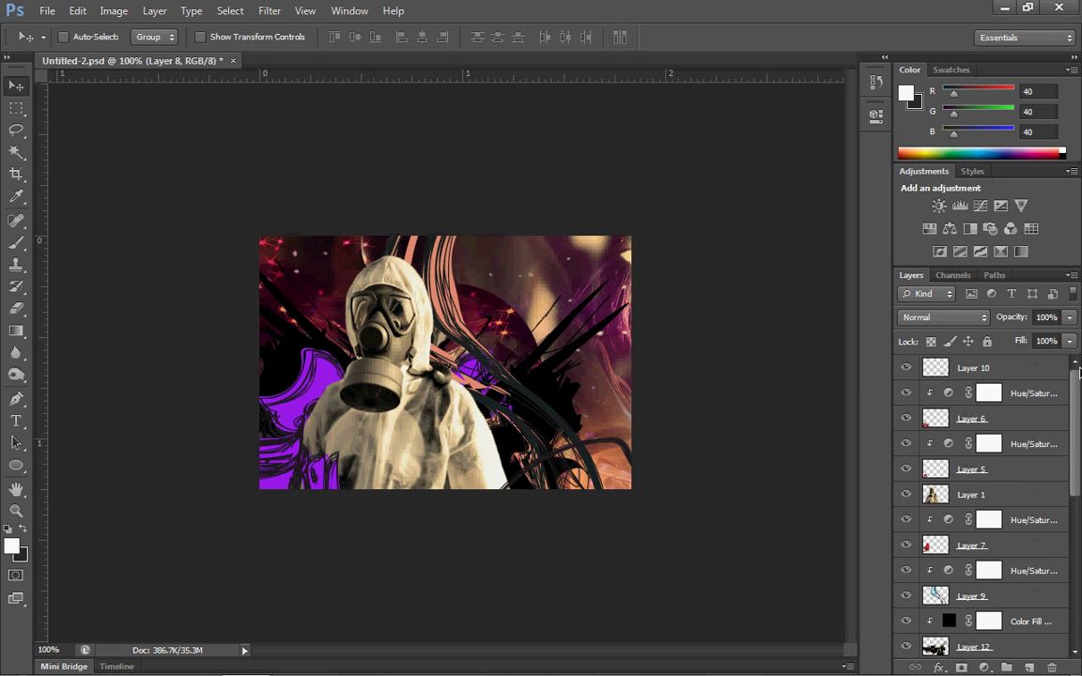
{"action": "key", "text": "ctrl+o"}
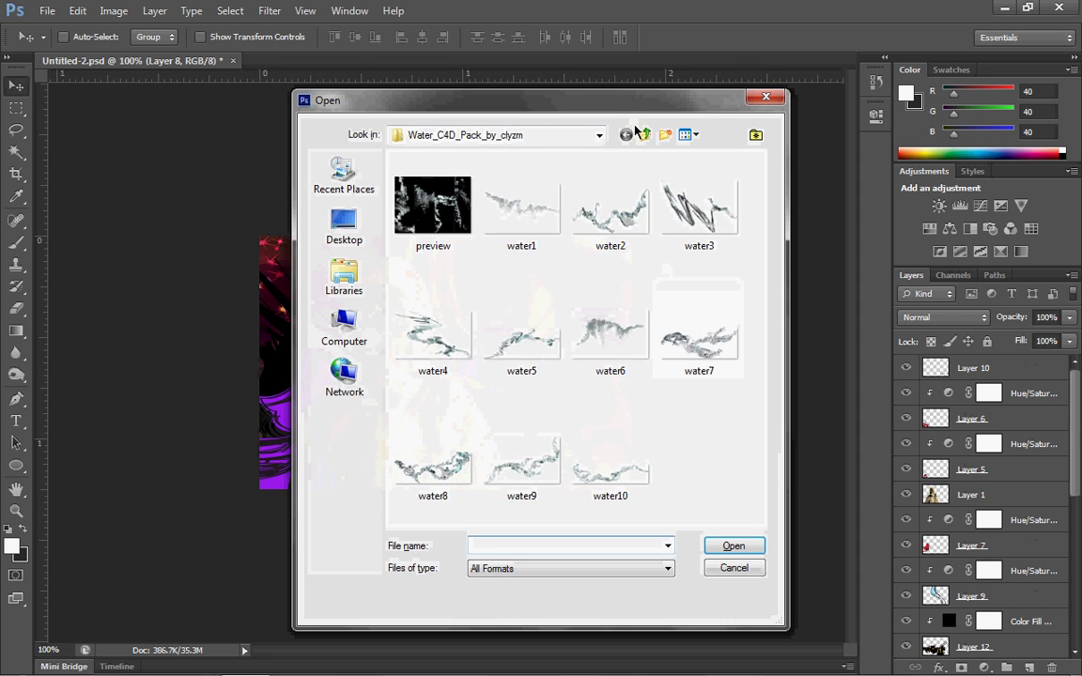
{"action": "left_click", "coordinate": [645, 134]}
{"action": "left_click", "coordinate": [645, 135]}
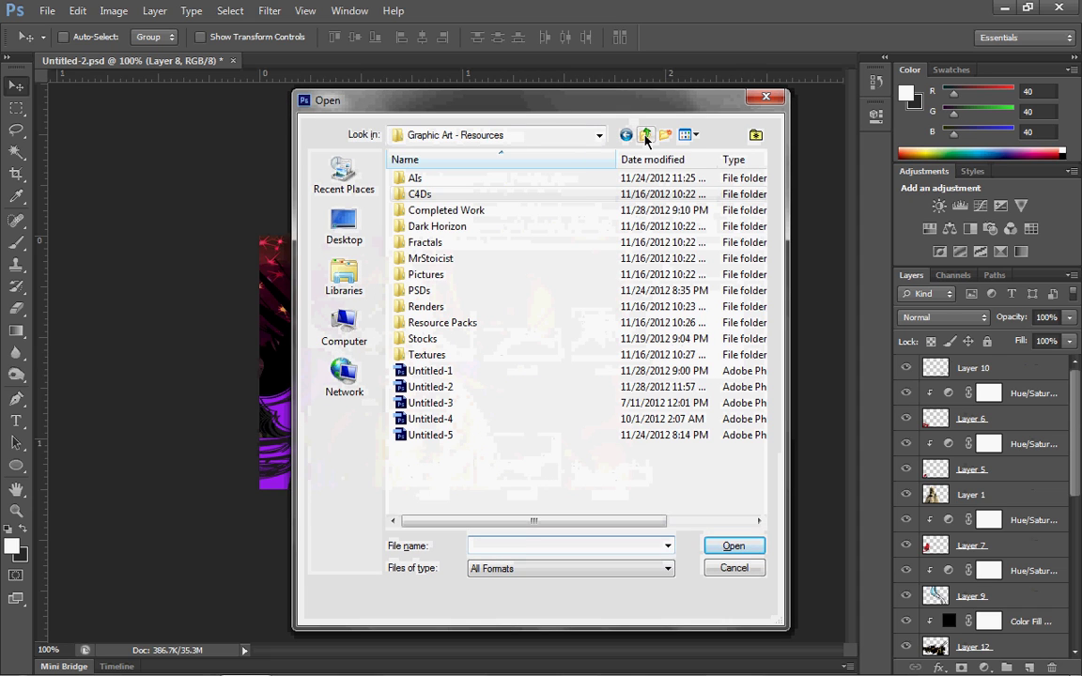
{"action": "left_click", "coordinate": [475, 323]}
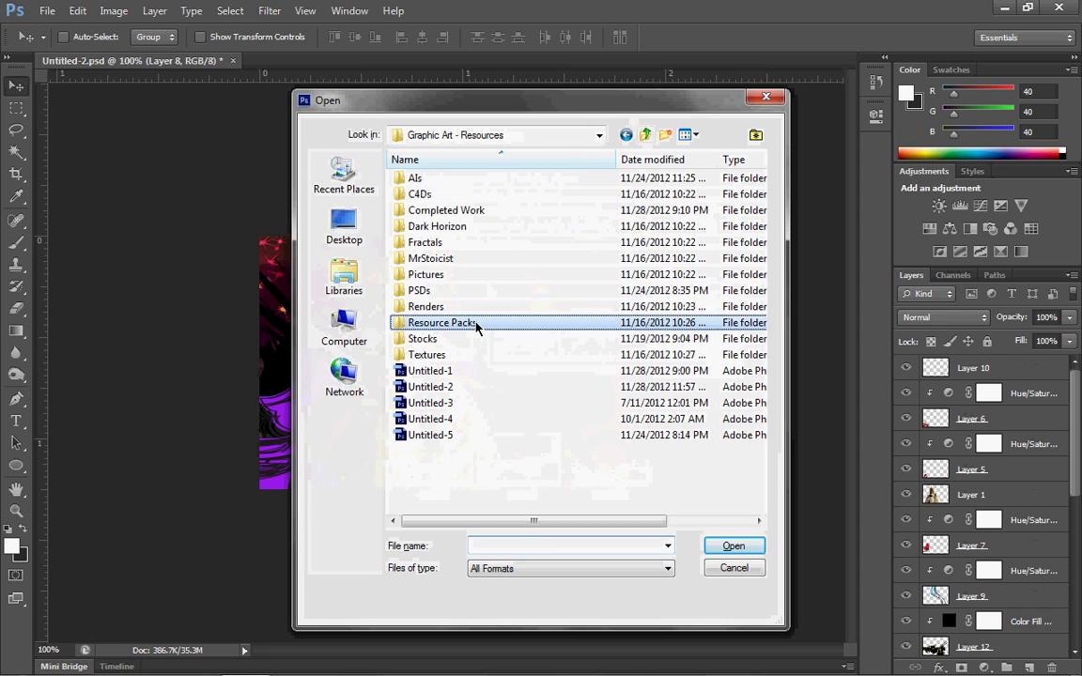
{"action": "double_click", "coordinate": [475, 323]}
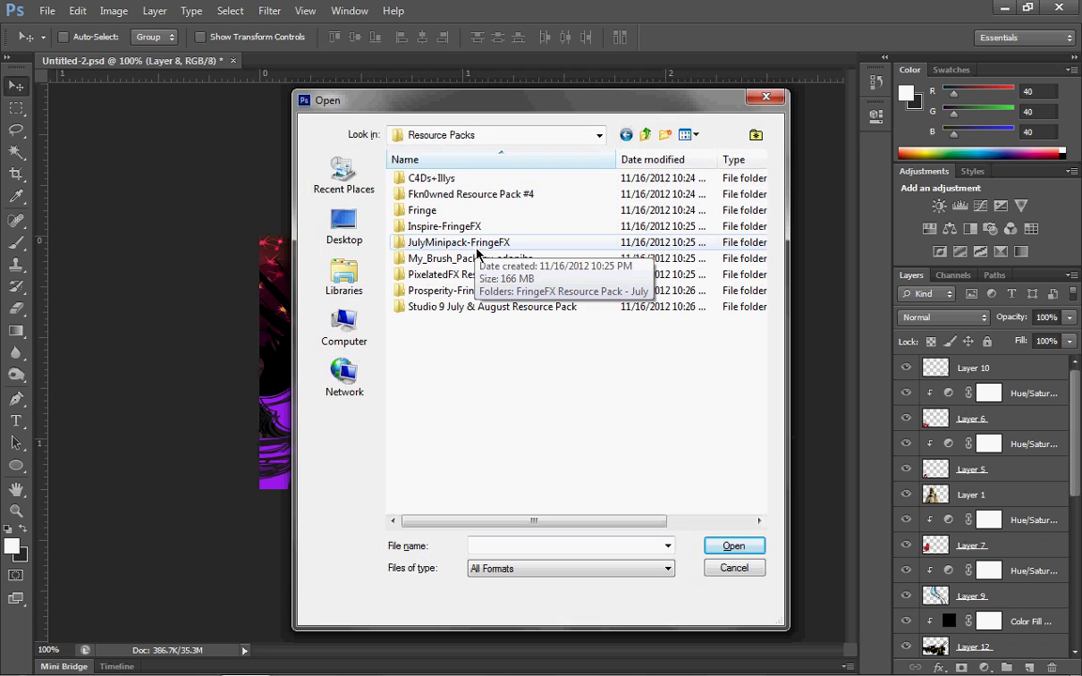
{"action": "double_click", "coordinate": [467, 194]}
{"action": "double_click", "coordinate": [442, 177]}
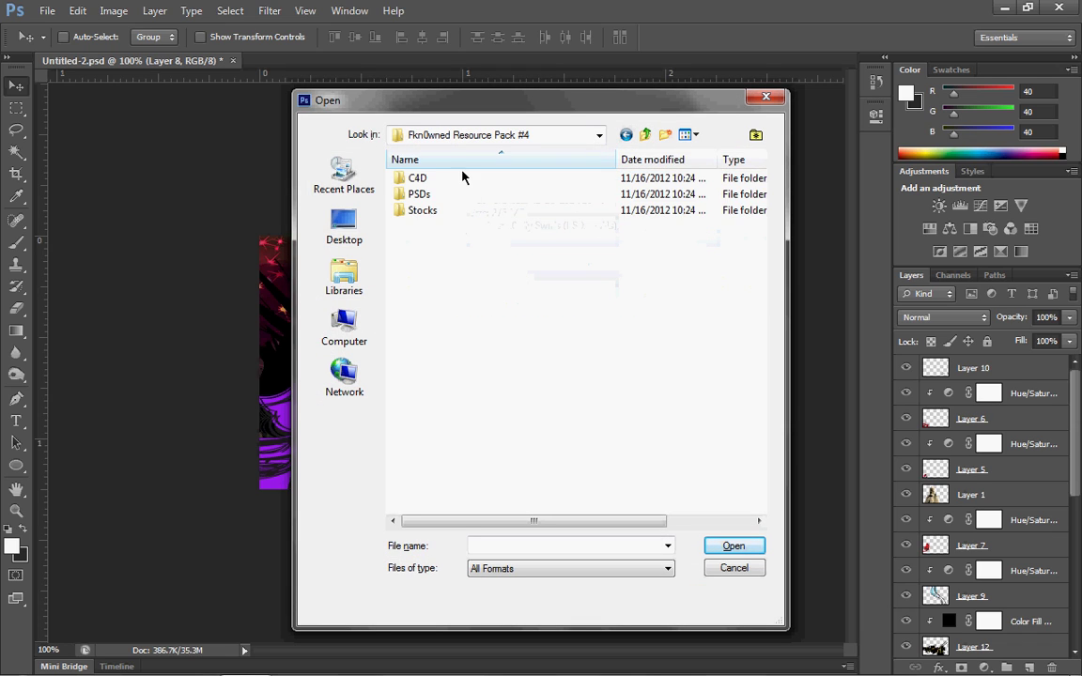
- Open fractal 39.png from PixelatedFX Resource Pack > Fractuals
{"action": "left_click", "coordinate": [648, 136]}
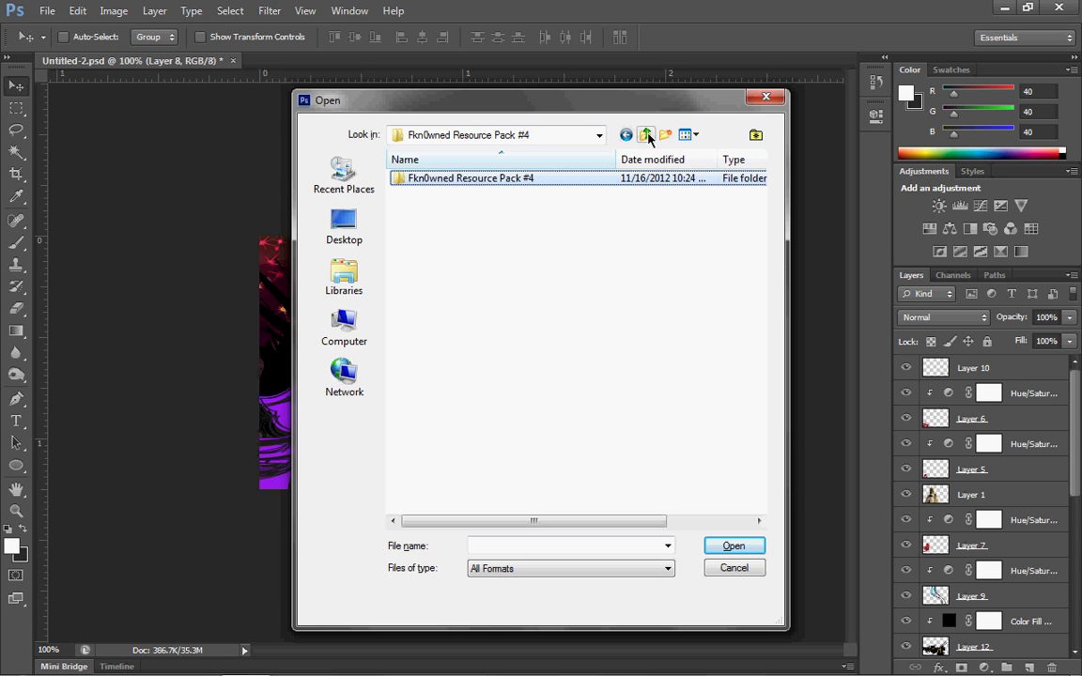
{"action": "left_click", "coordinate": [647, 135]}
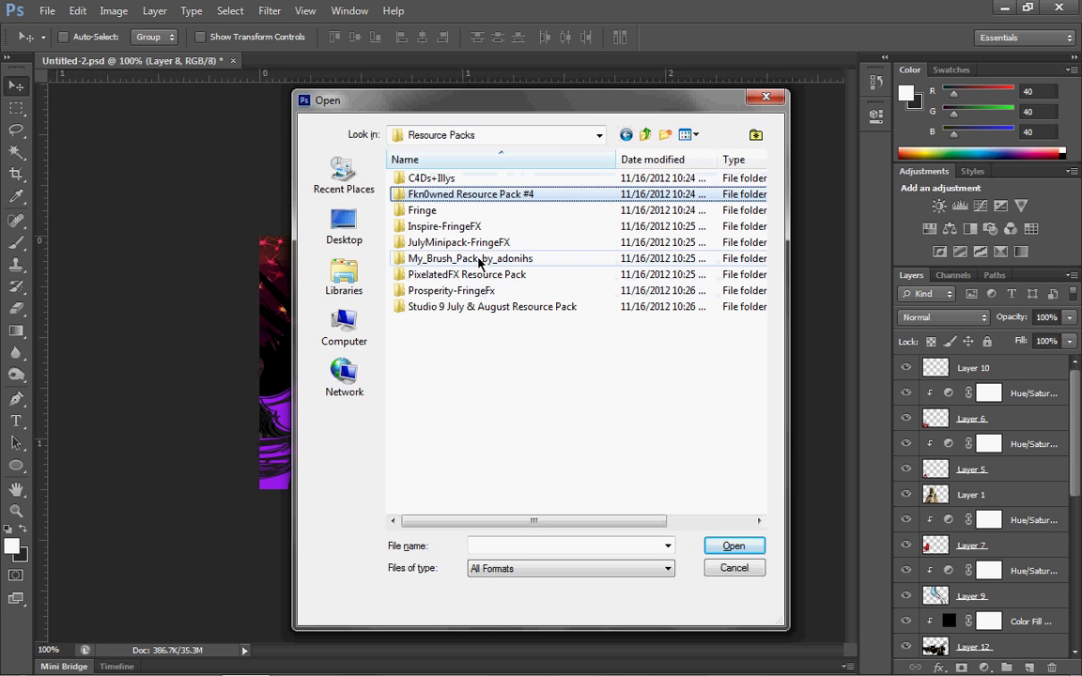
{"action": "mouse_move", "coordinate": [480, 261]}
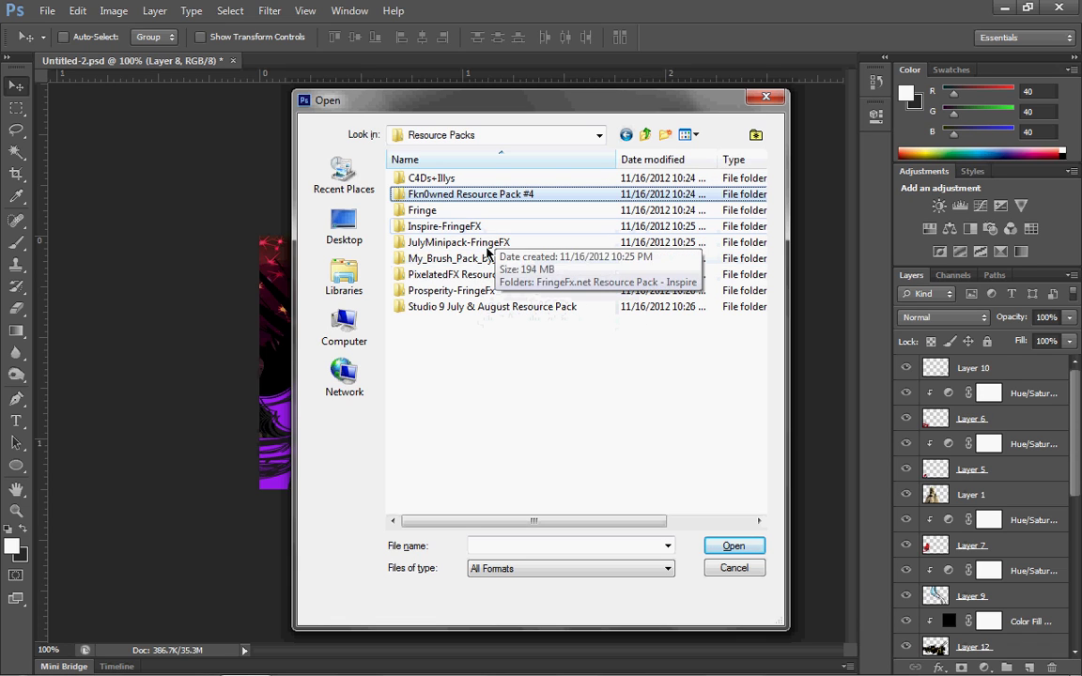
{"action": "double_click", "coordinate": [502, 276]}
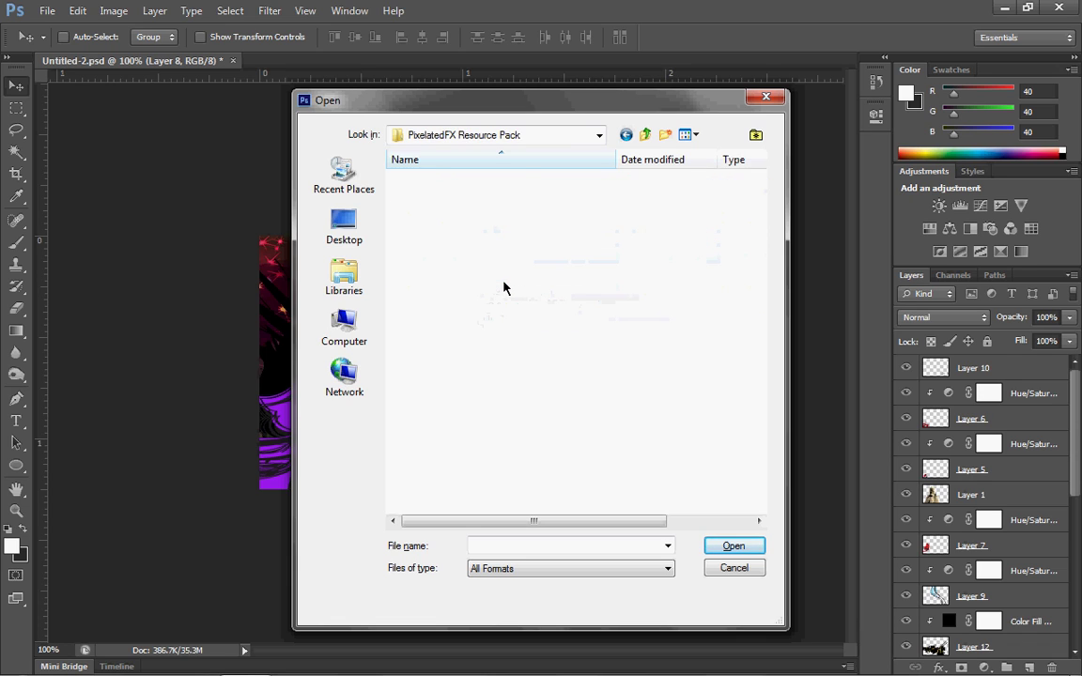
{"action": "left_click", "coordinate": [646, 134]}
{"action": "double_click", "coordinate": [606, 178]}
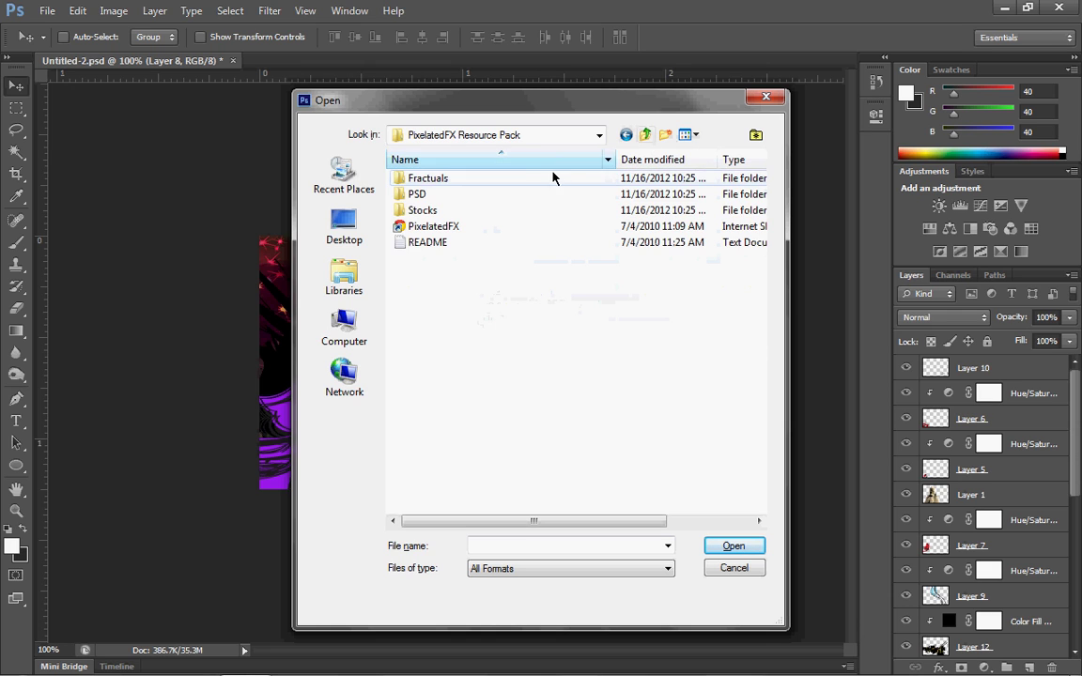
{"action": "double_click", "coordinate": [541, 178]}
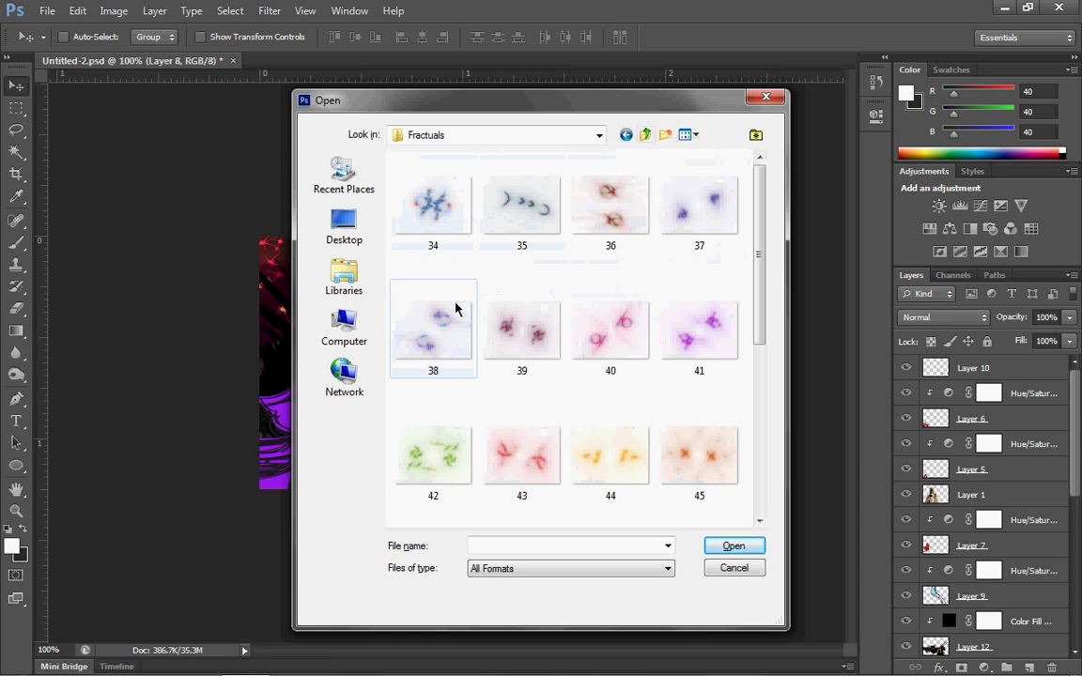
{"action": "double_click", "coordinate": [531, 308]}
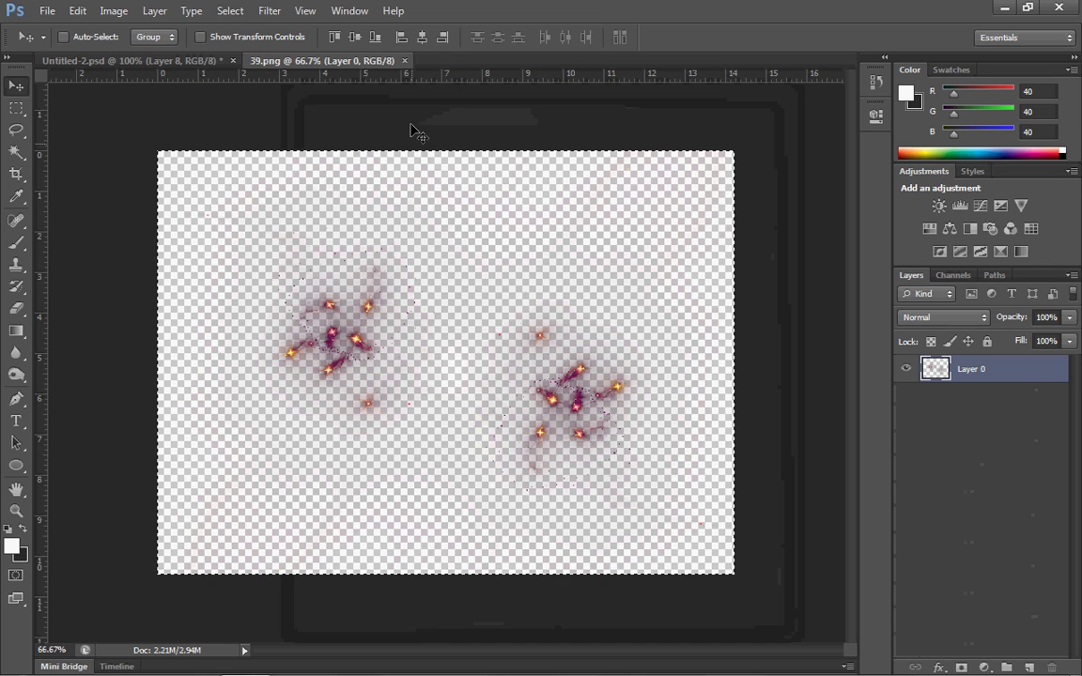
- Close 39.png without saving and select Layer 10 in the poster
{"action": "left_click", "coordinate": [405, 60]}
{"action": "left_click", "coordinate": [550, 267]}
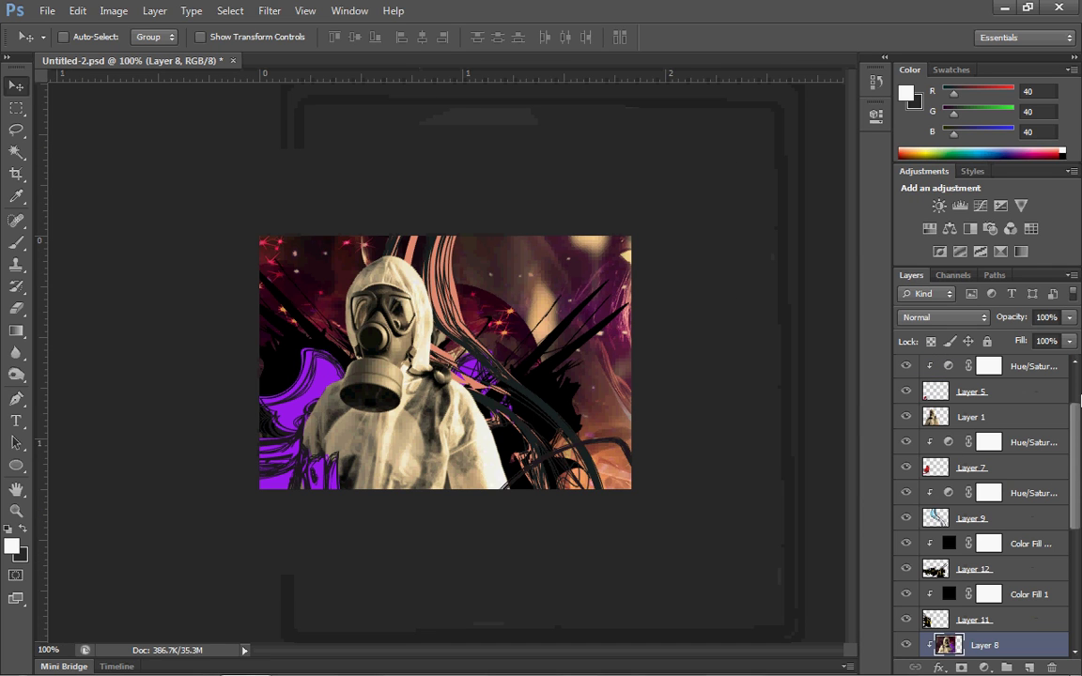
{"action": "scroll", "coordinate": [1078, 399], "scroll_direction": "up", "scroll_amount": 2}
{"action": "left_click", "coordinate": [1037, 374]}
- Paste the fractal sparkles, blend them in Linear Dodge (Add), and place them over the upper right
{"action": "key", "text": "ctrl+v"}
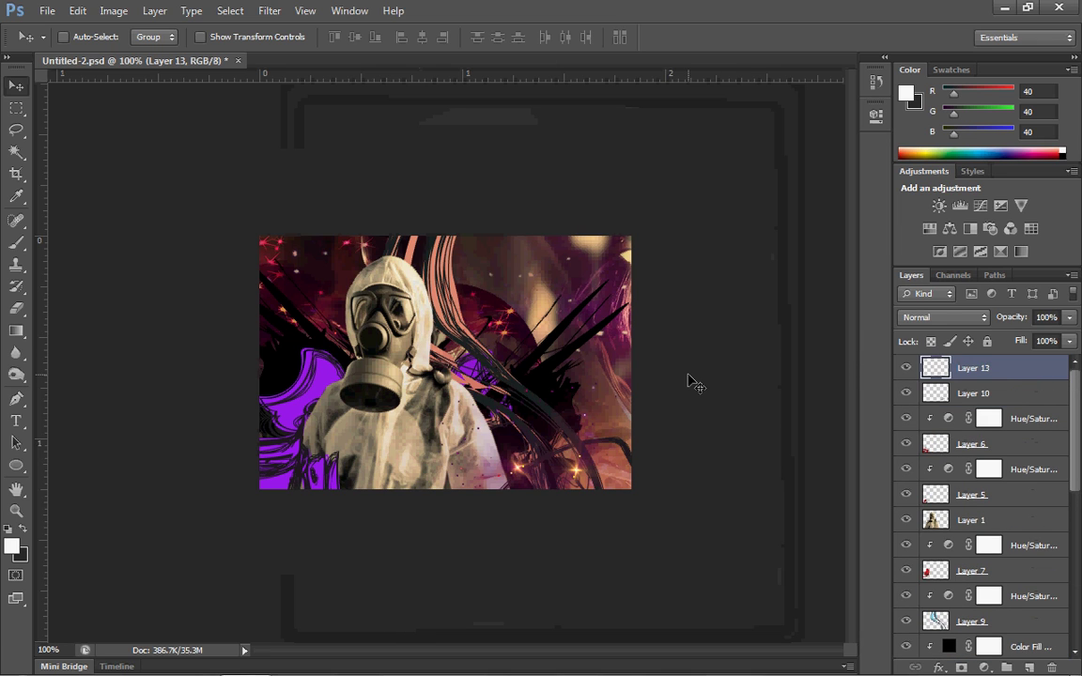
{"action": "left_click_drag", "start_coordinate": [479, 406], "coordinate": [361, 367]}
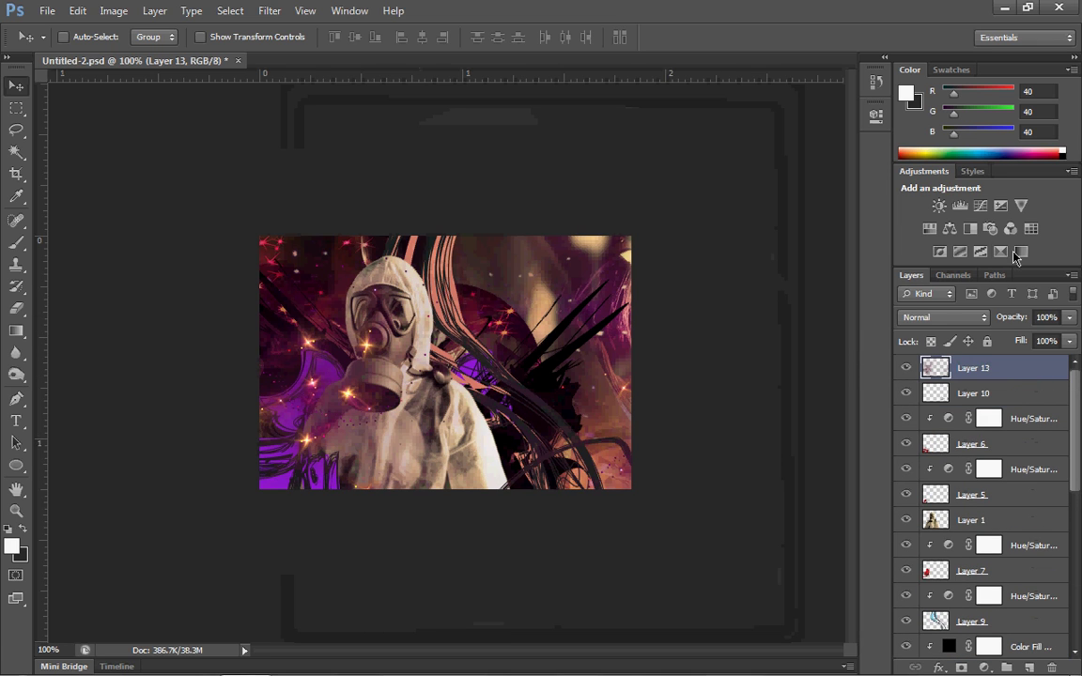
{"action": "left_click", "coordinate": [968, 317]}
{"action": "left_click", "coordinate": [939, 170]}
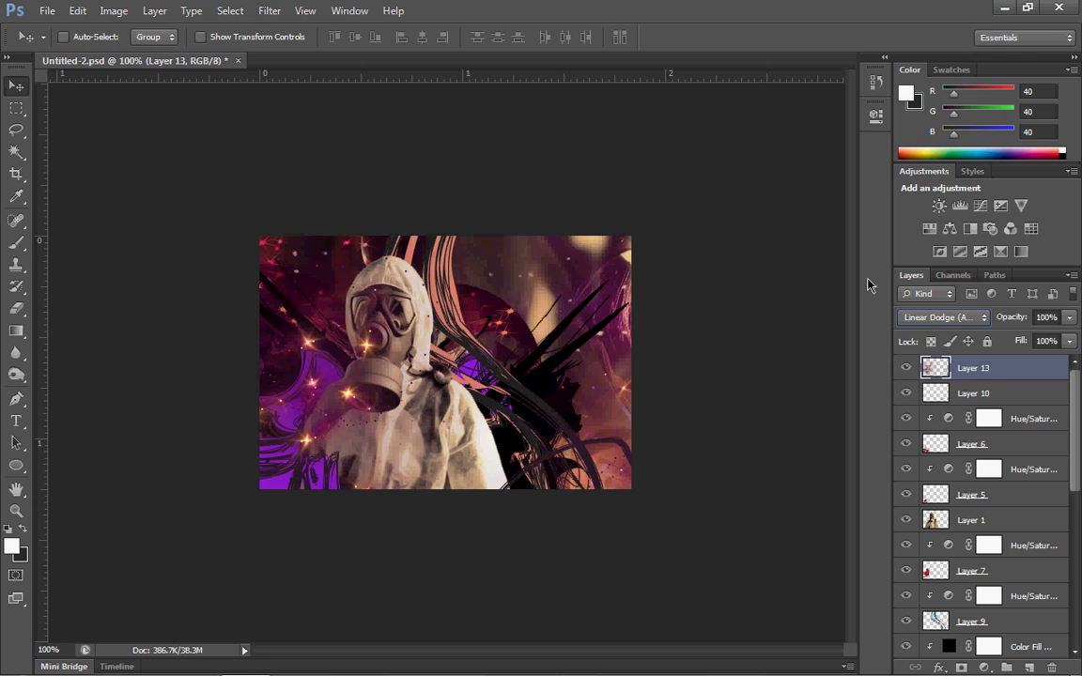
{"action": "mouse_move", "coordinate": [470, 384]}
{"action": "left_mouse_down"}
{"action": "mouse_move", "coordinate": [473, 499]}
{"action": "mouse_move", "coordinate": [474, 301]}
{"action": "mouse_move", "coordinate": [456, 235]}
{"action": "left_mouse_up"}
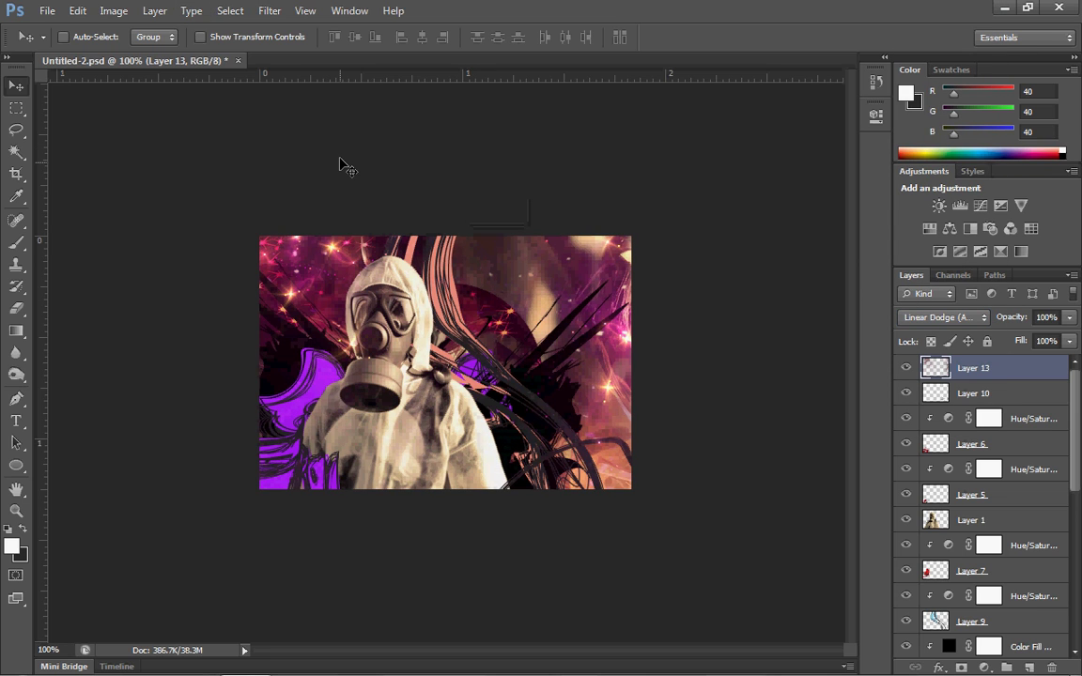
{"action": "left_click_drag", "start_coordinate": [335, 226], "coordinate": [186, 215]}
{"action": "left_click_drag", "start_coordinate": [451, 242], "coordinate": [503, 330]}
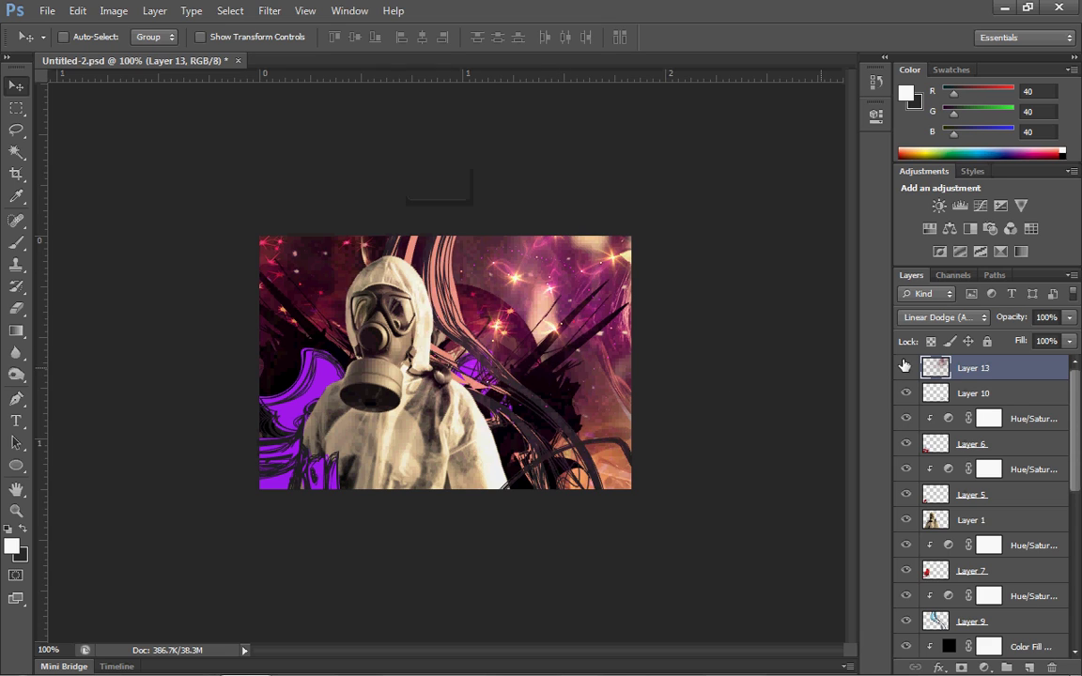
- Duplicate and offset the sparkles layer, then add Layer 14 with sparkles over the lower figure
{"action": "key", "text": "ctrl+j"}
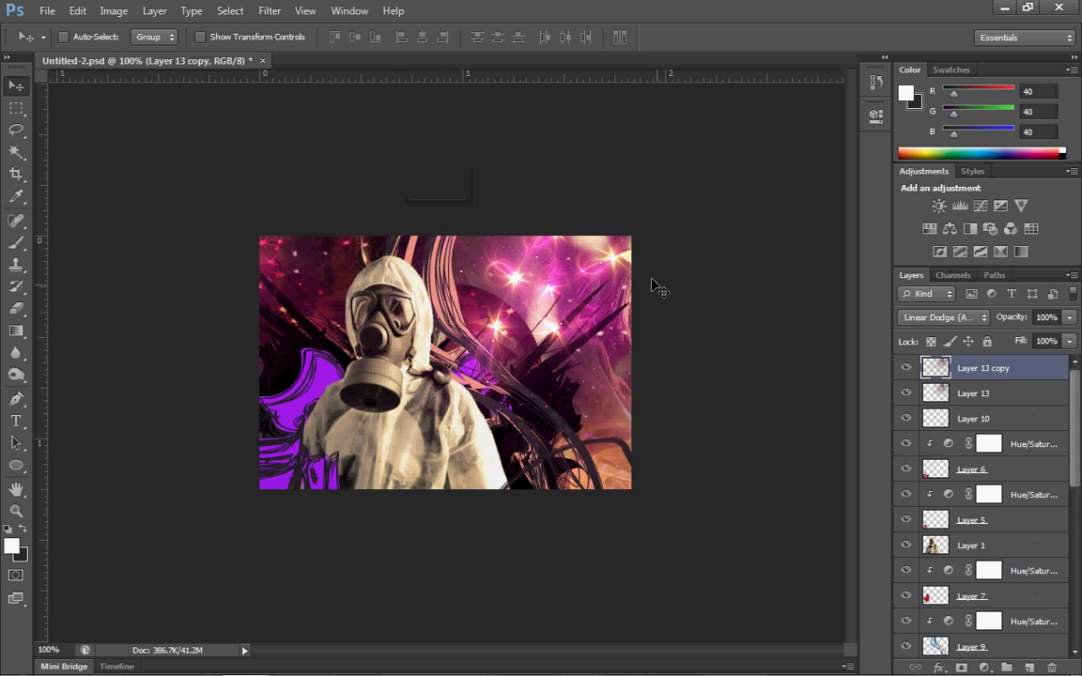
{"action": "left_click_drag", "start_coordinate": [516, 317], "coordinate": [373, 220]}
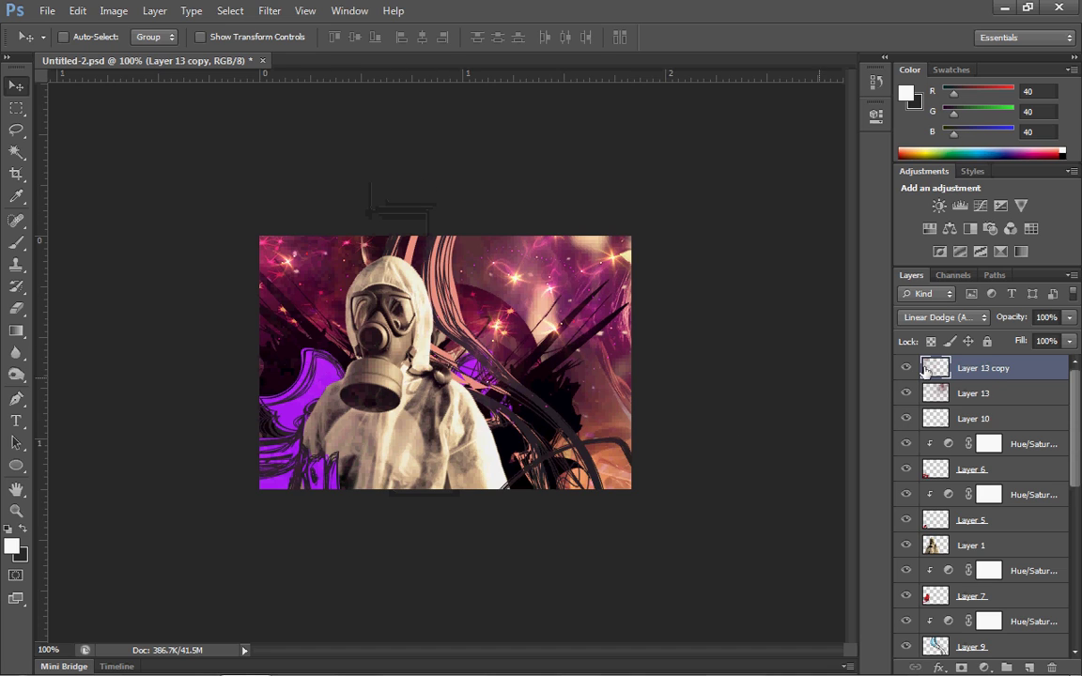
{"action": "key", "text": "ctrl+shift+alt+n"}
{"action": "left_click_drag", "start_coordinate": [333, 238], "coordinate": [367, 228]}
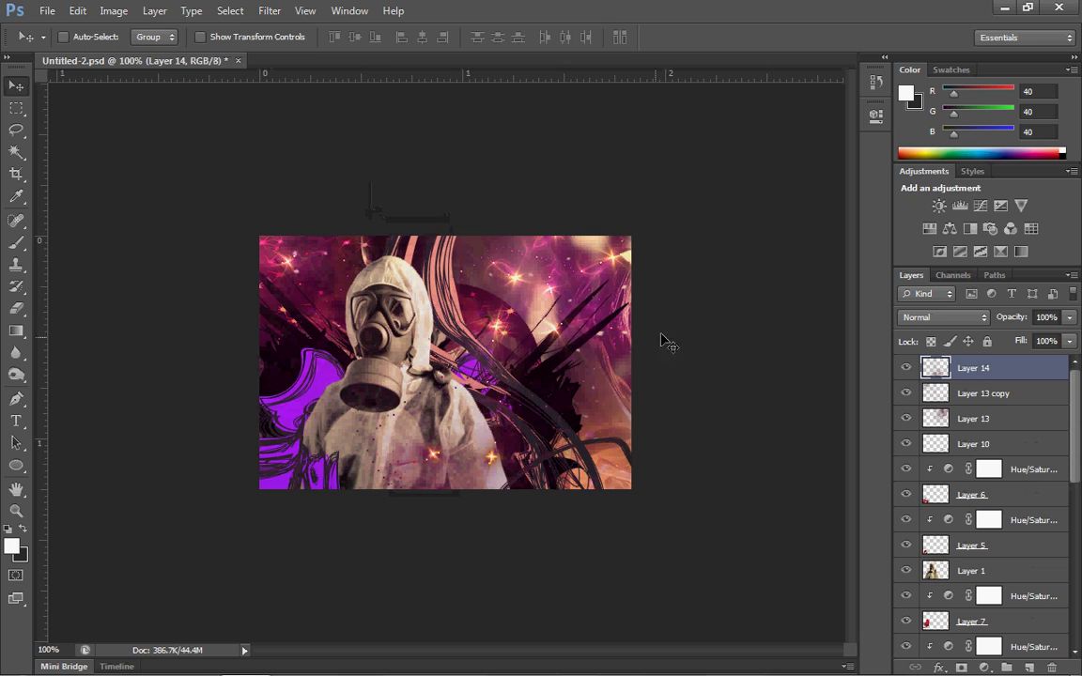
- Set Layer 14 to Linear Dodge (Add), nudge its sparkles to the figure's bottom, and select Layer 1
{"action": "left_click", "coordinate": [928, 320]}
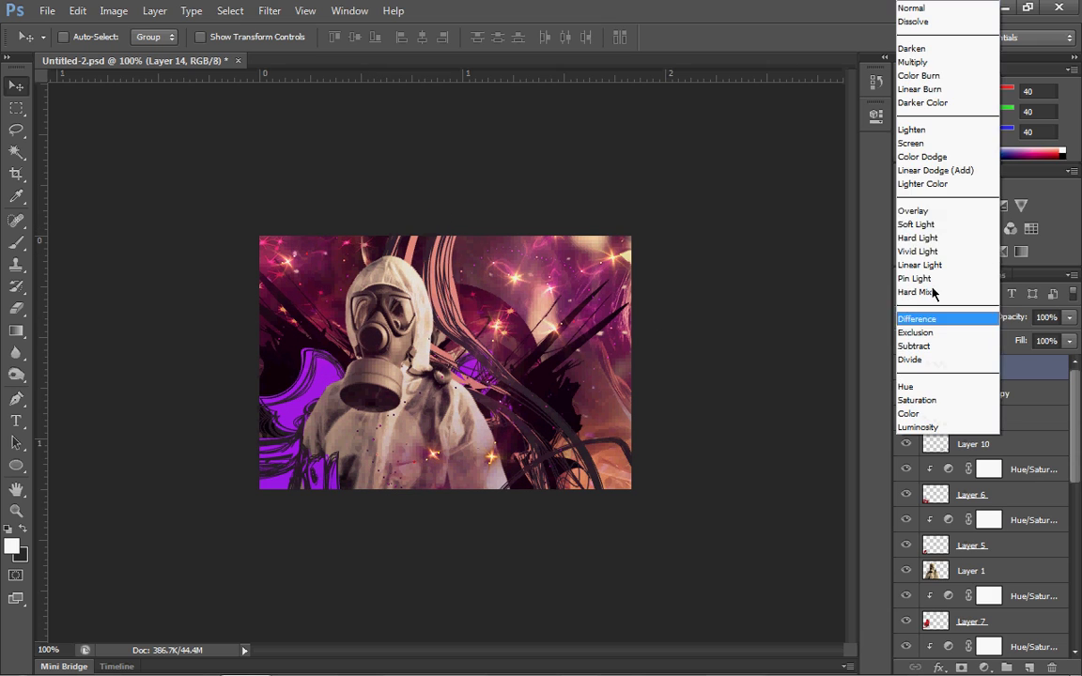
{"action": "left_click", "coordinate": [920, 170]}
{"action": "left_click_drag", "start_coordinate": [481, 461], "coordinate": [476, 488]}
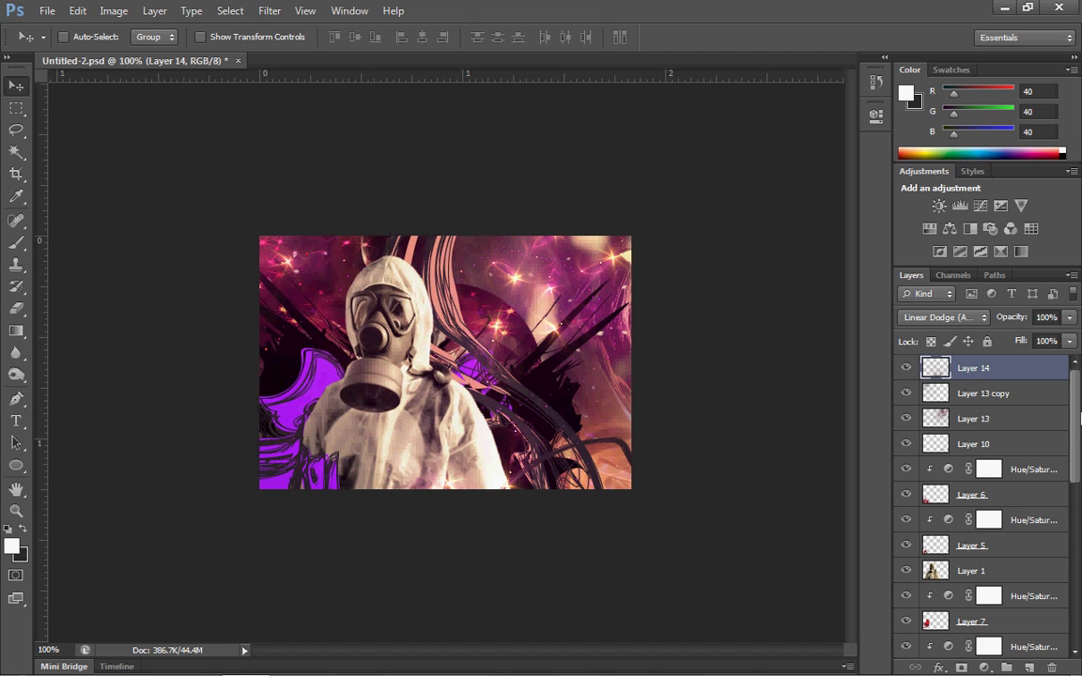
{"action": "left_click_drag", "start_coordinate": [1080, 418], "coordinate": [1079, 453]}
{"action": "left_click", "coordinate": [1002, 402]}
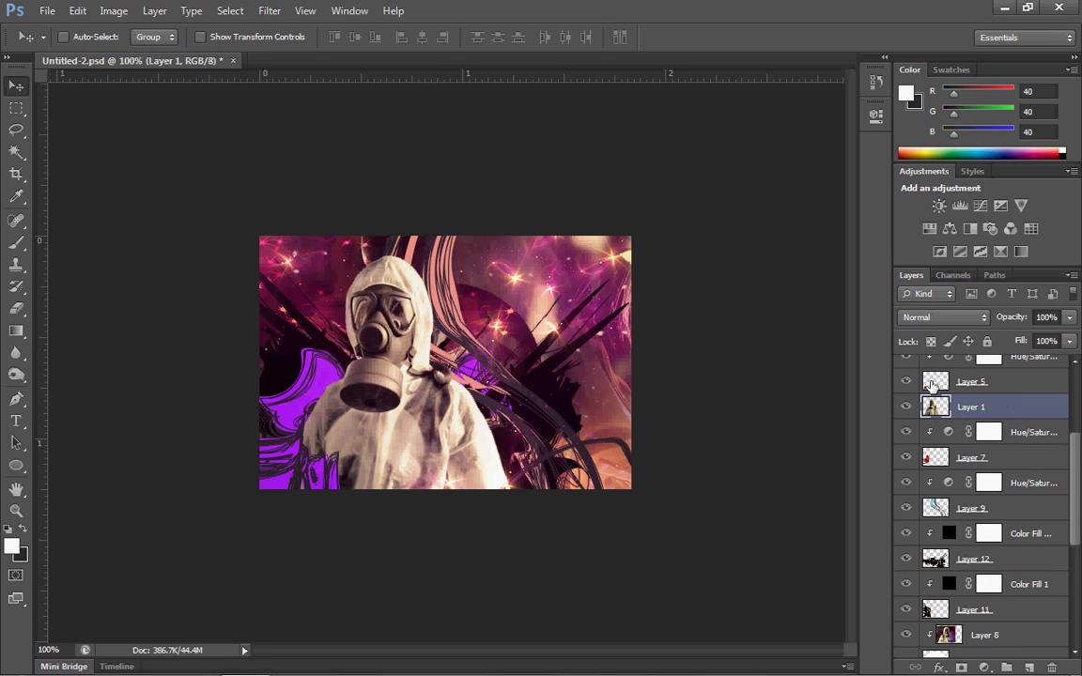
- Duplicate Layer 1, convert the copy to a smart object, and apply Smart Sharpen with default settings
{"action": "left_click_drag", "start_coordinate": [932, 385], "coordinate": [930, 399]}
{"action": "right_click", "coordinate": [953, 407]}
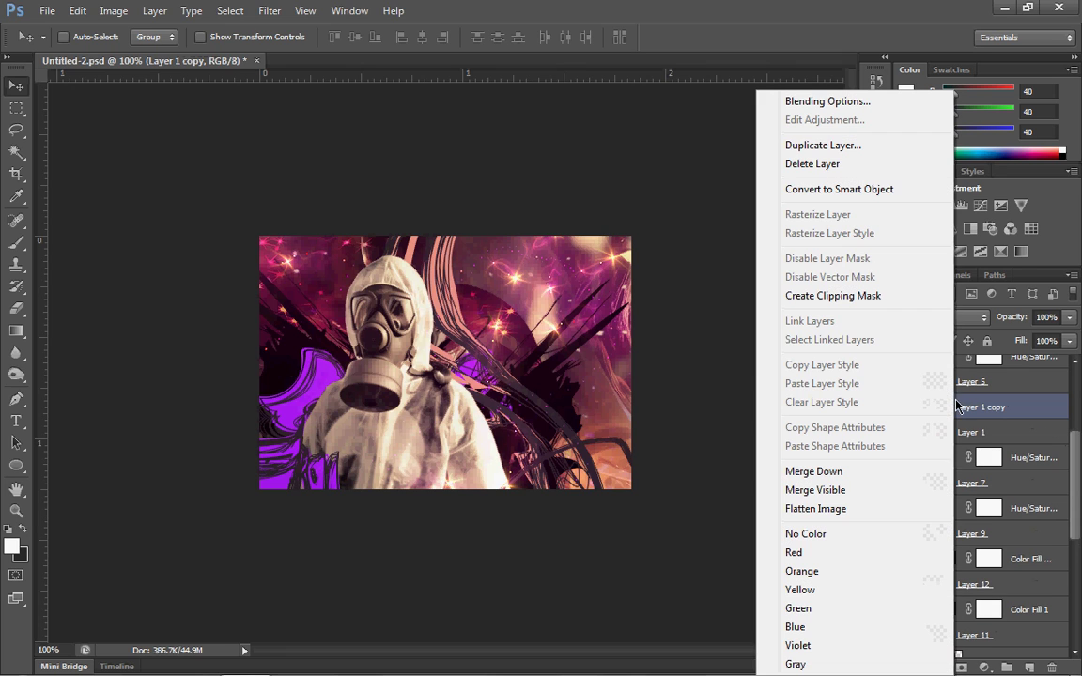
{"action": "left_click", "coordinate": [876, 189]}
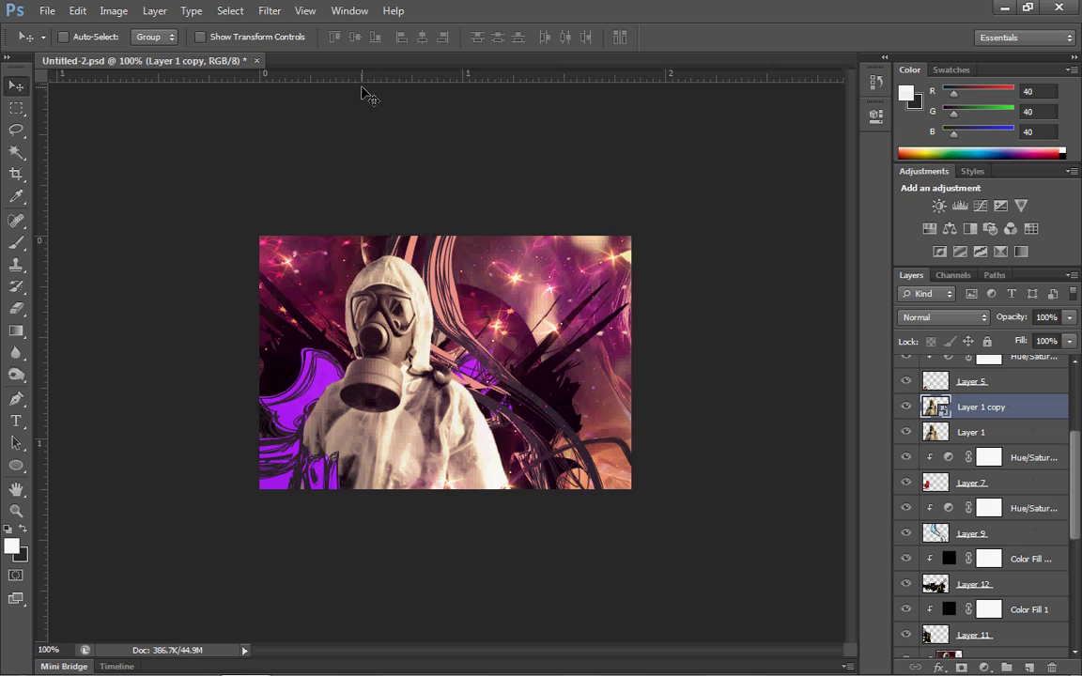
{"action": "left_click", "coordinate": [233, 11]}
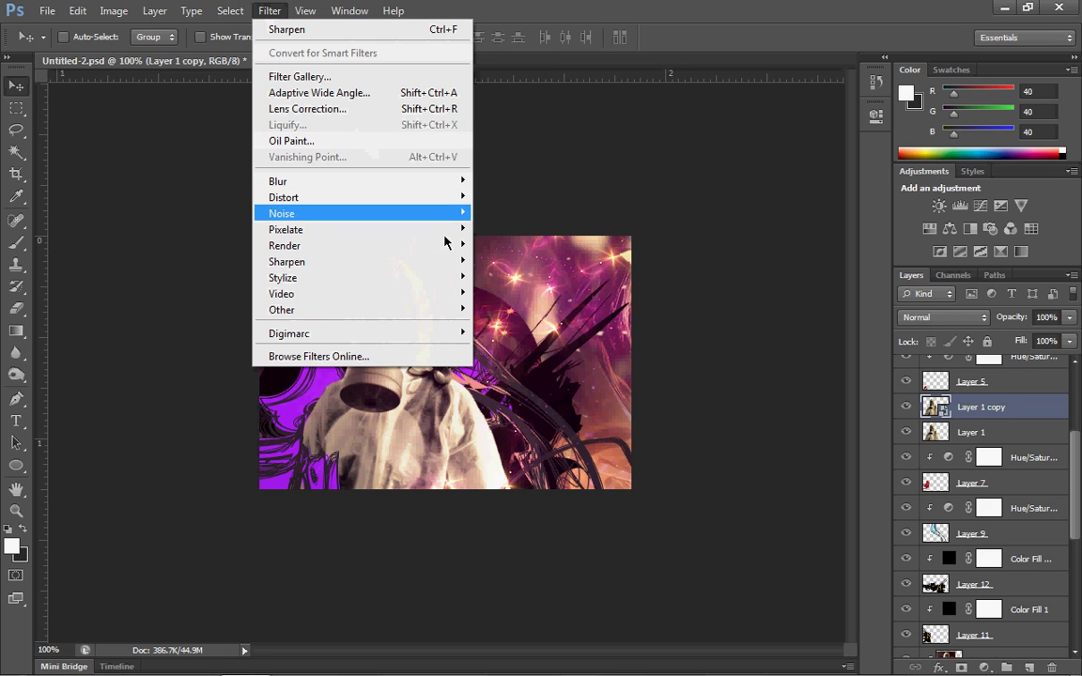
{"action": "mouse_move", "coordinate": [459, 262]}
{"action": "left_click", "coordinate": [512, 316]}
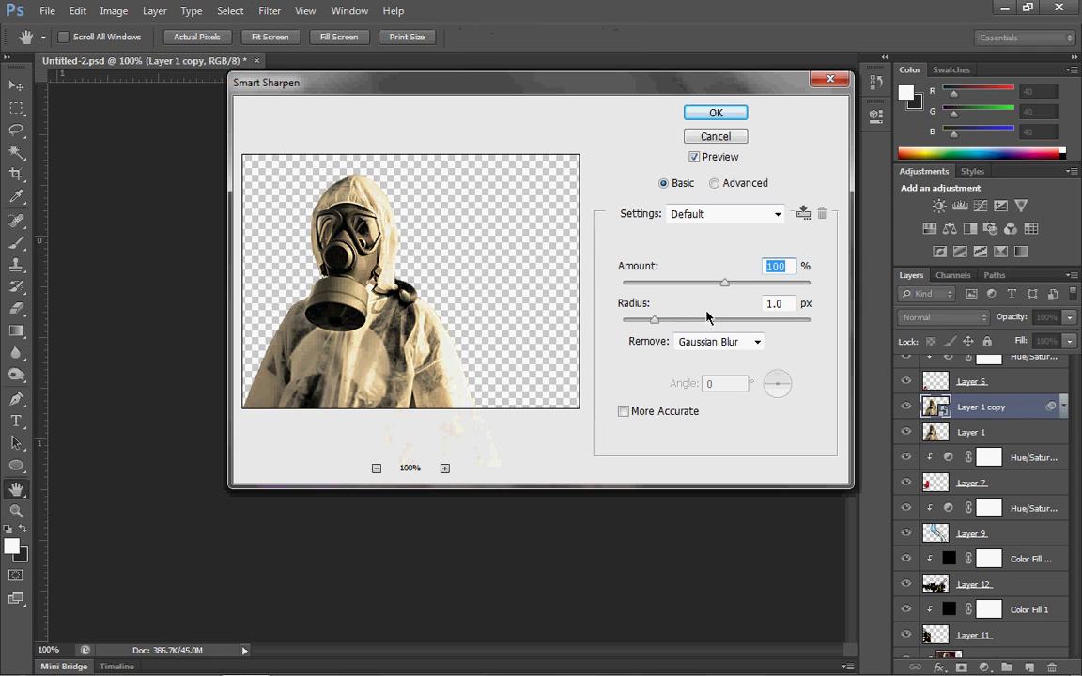
{"action": "left_click", "coordinate": [715, 113]}
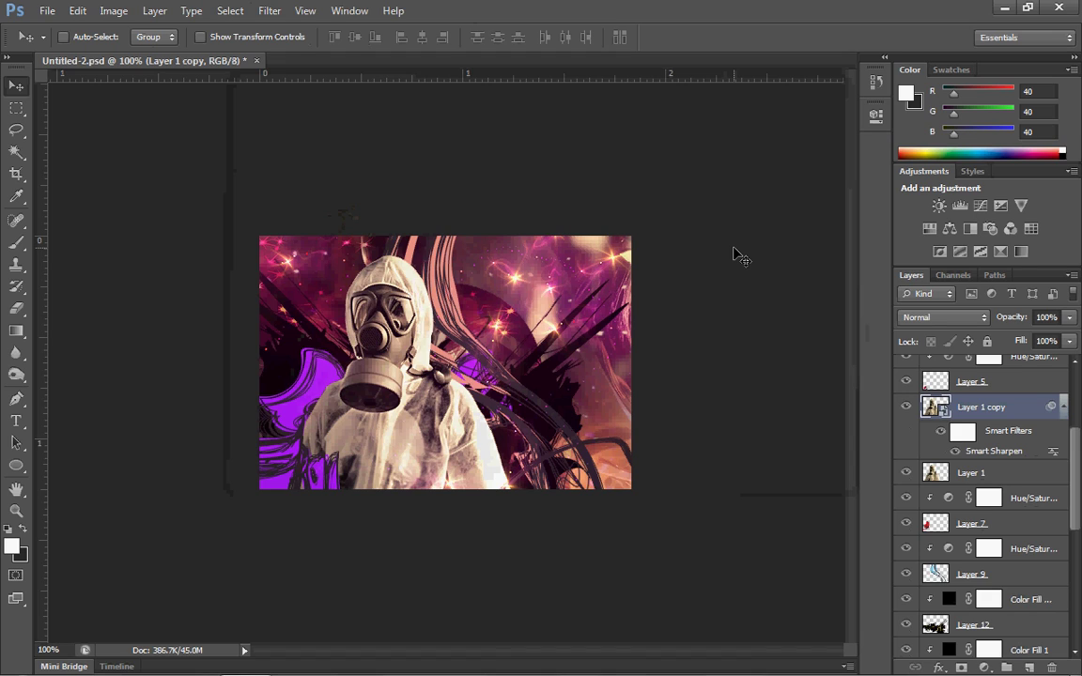
- Set Layer 1 copy's opacity to 85%
{"action": "left_click", "coordinate": [1044, 316]}
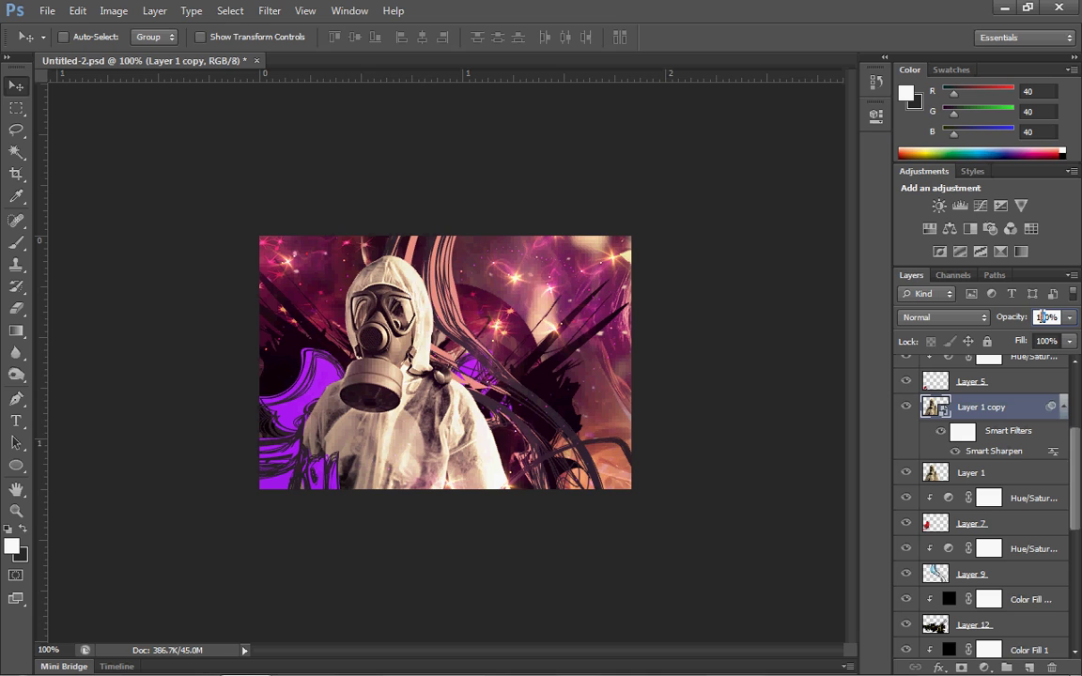
{"action": "type", "text": "60"}
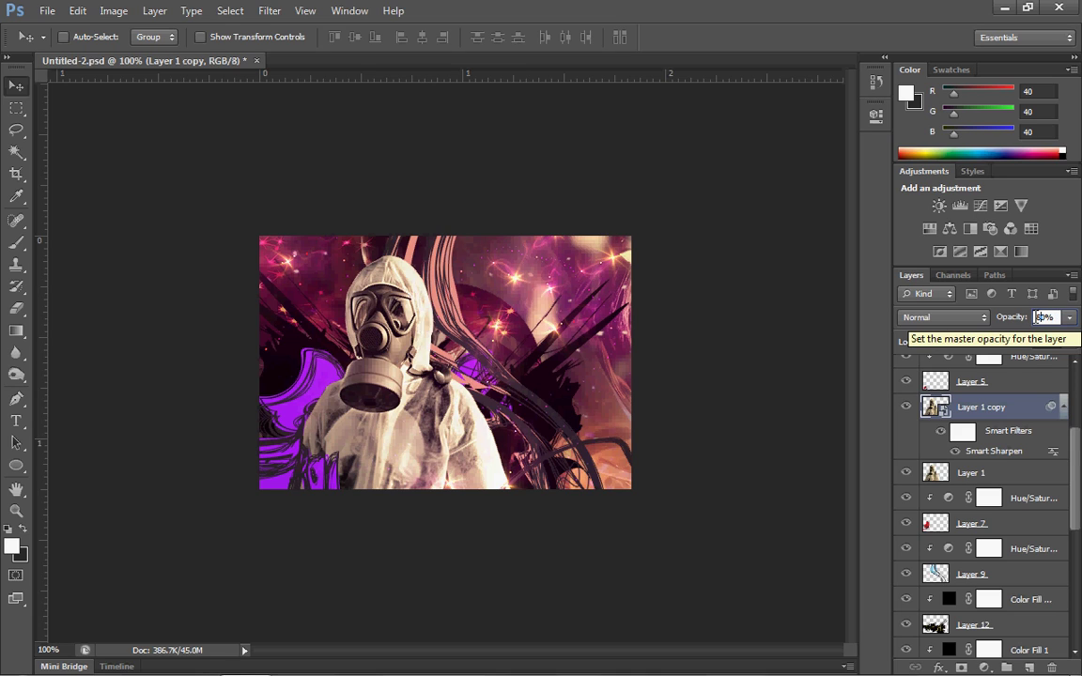
{"action": "type", "text": "70"}
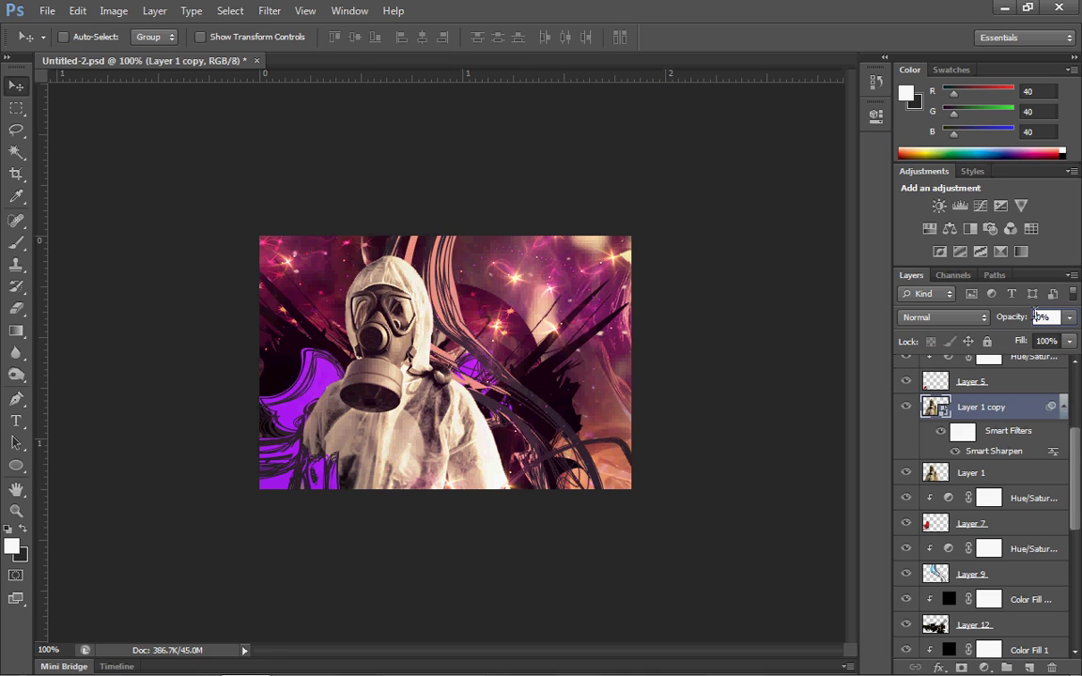
{"action": "type", "text": "80"}
{"action": "type", "text": "70"}
{"action": "type", "text": "8"}
{"action": "type", "text": "5"}
{"action": "key", "text": "Return"}
{"action": "scroll", "coordinate": [1078, 391], "scroll_direction": "up", "scroll_amount": 3}
- Select Layer 14, select all, Copy Merged, and paste it as new Layer 15
{"action": "left_click", "coordinate": [1020, 370]}
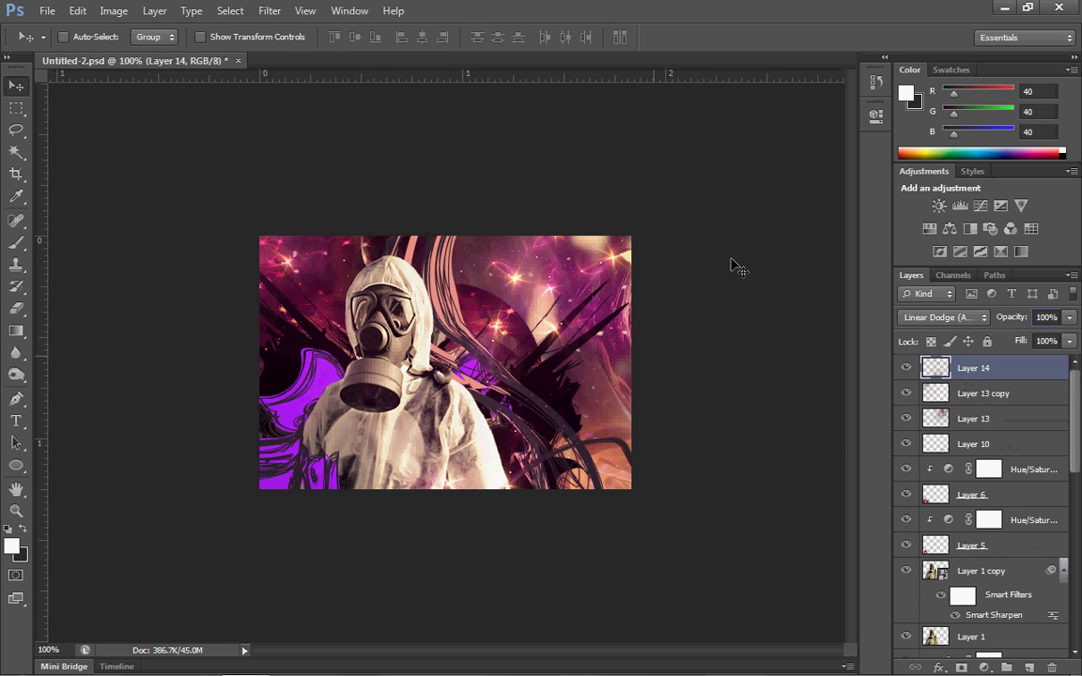
{"action": "key", "text": "ctrl+a"}
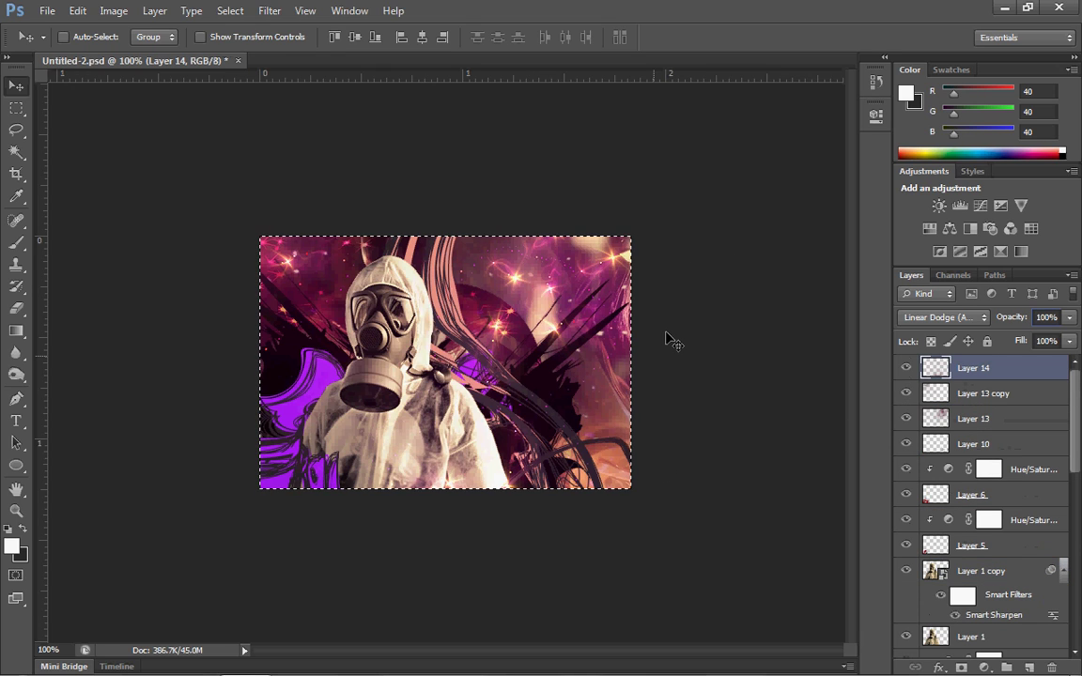
{"action": "left_click", "coordinate": [79, 12]}
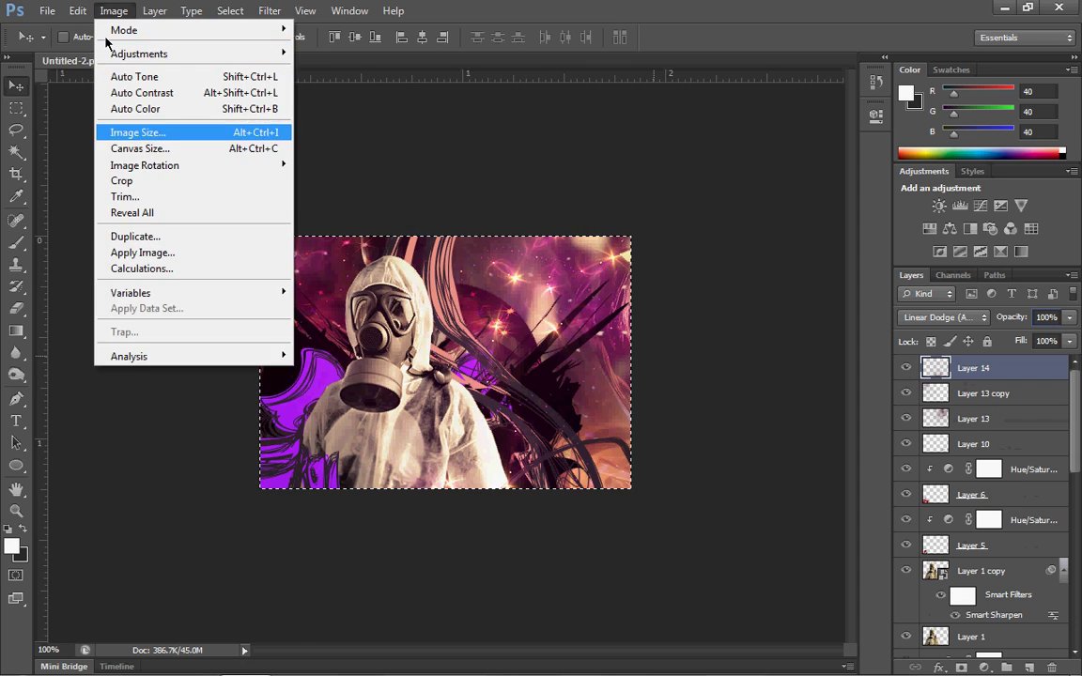
{"action": "left_click", "coordinate": [142, 141]}
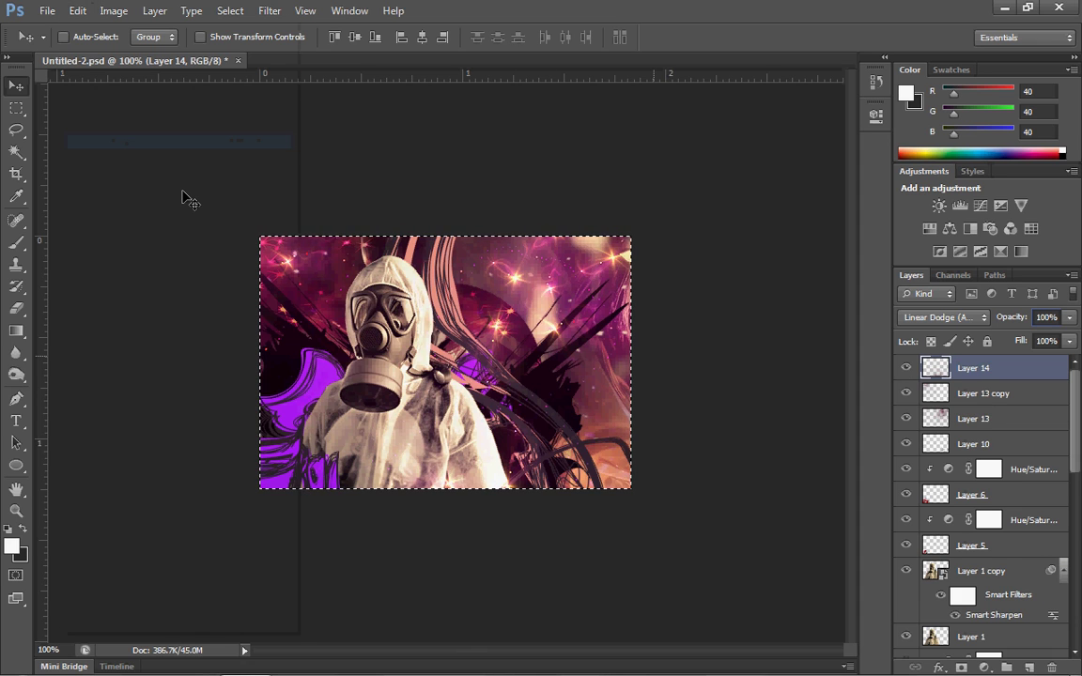
{"action": "key", "text": "ctrl+v"}
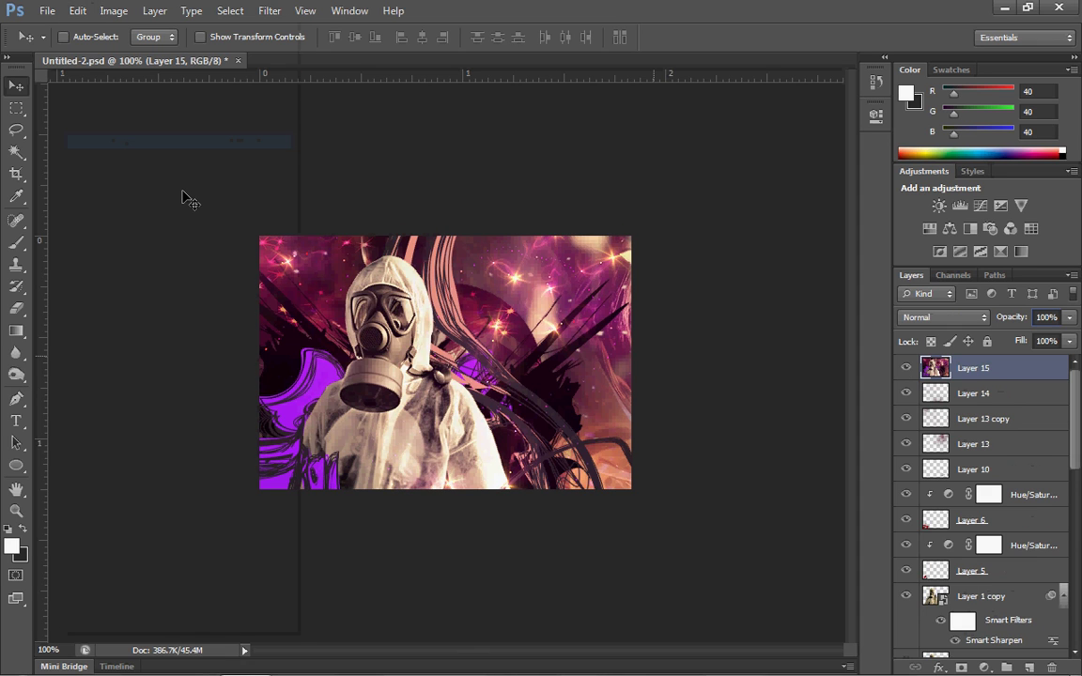
- Try flipping the merged layer horizontally, then delete it and restore the unflipped paste
{"action": "left_click", "coordinate": [79, 11]}
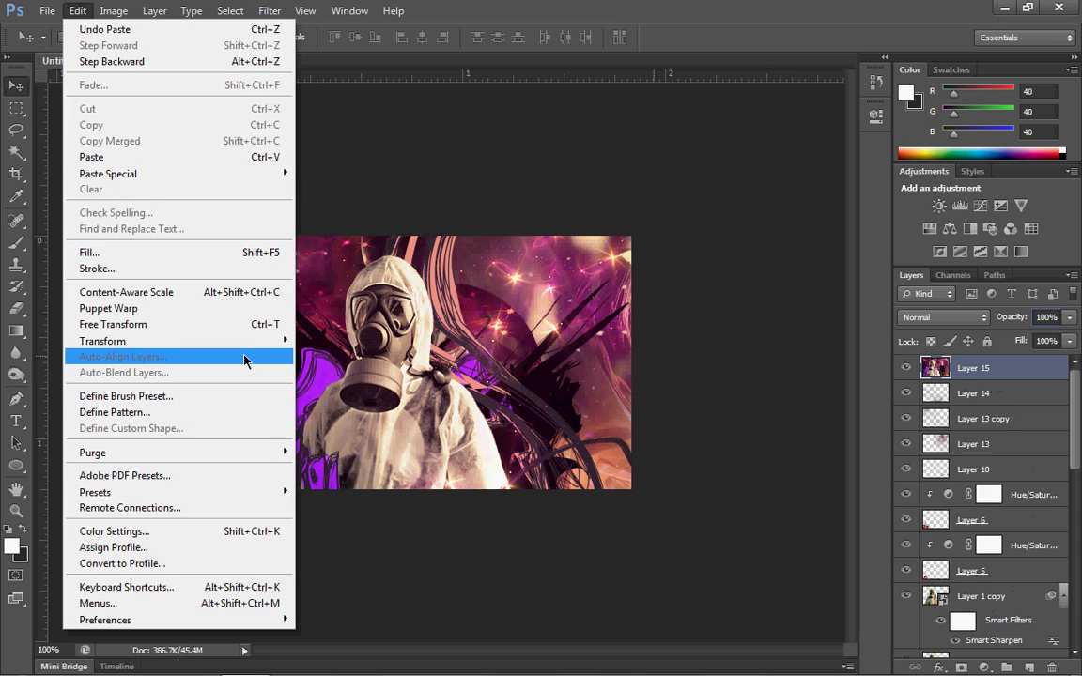
{"action": "mouse_move", "coordinate": [225, 341]}
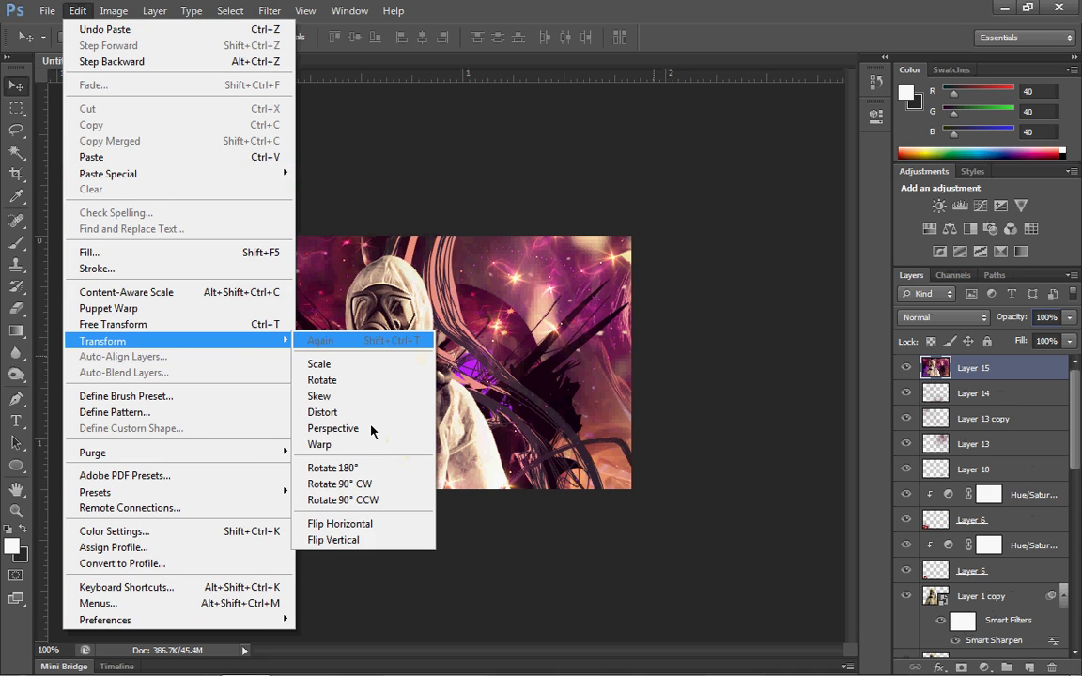
{"action": "left_click", "coordinate": [340, 523]}
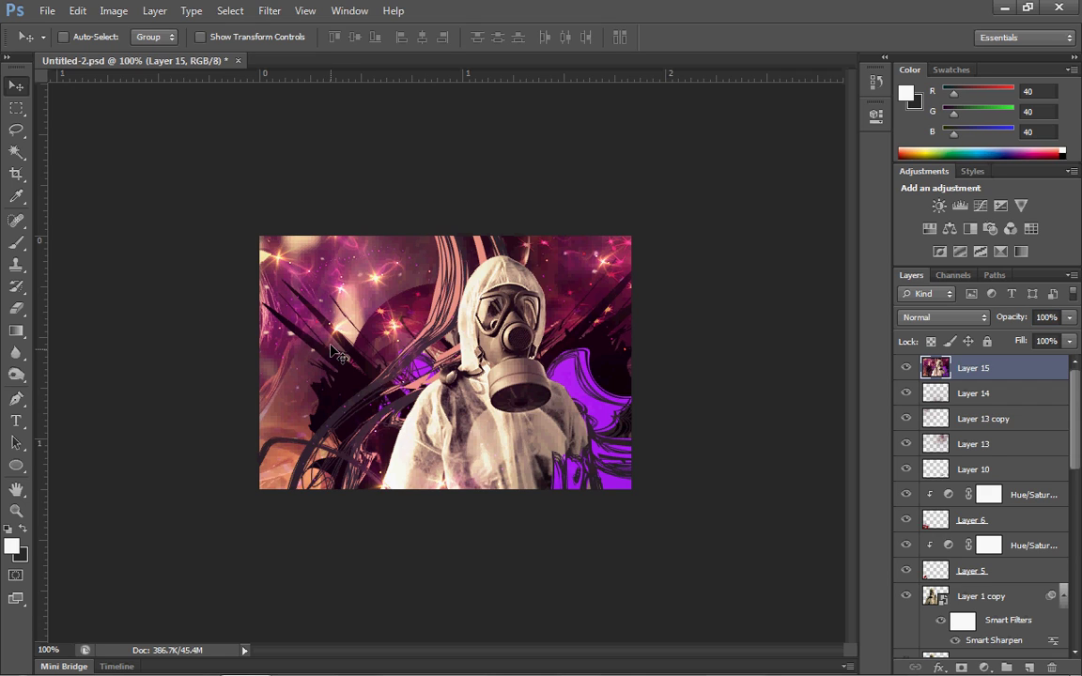
{"action": "left_click", "coordinate": [83, 13]}
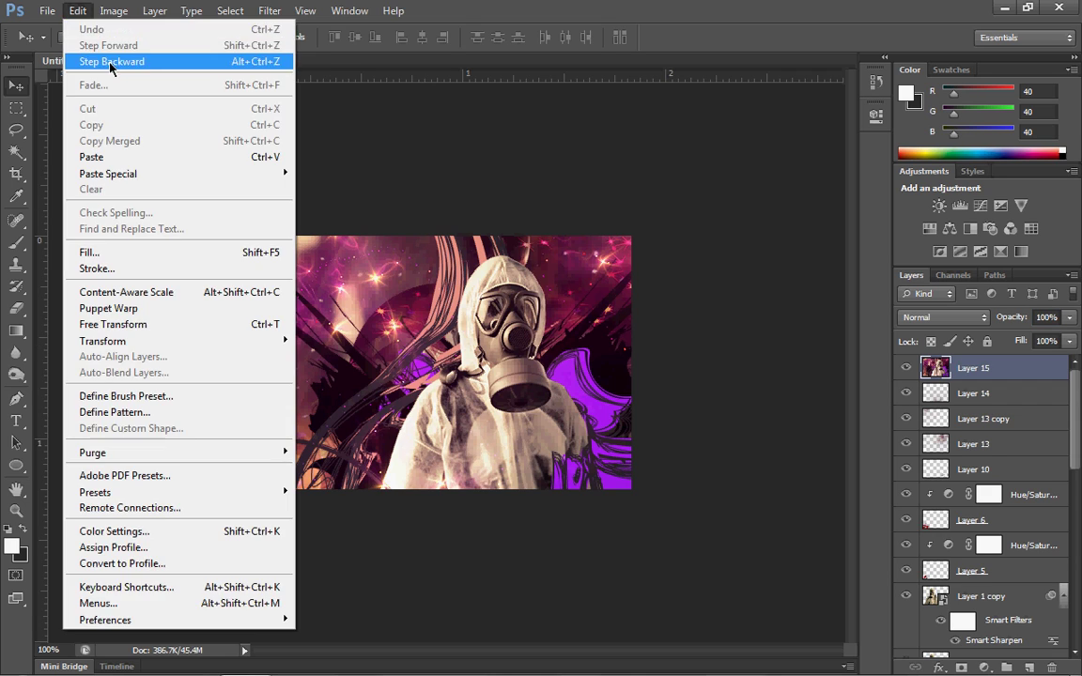
{"action": "left_click", "coordinate": [357, 94]}
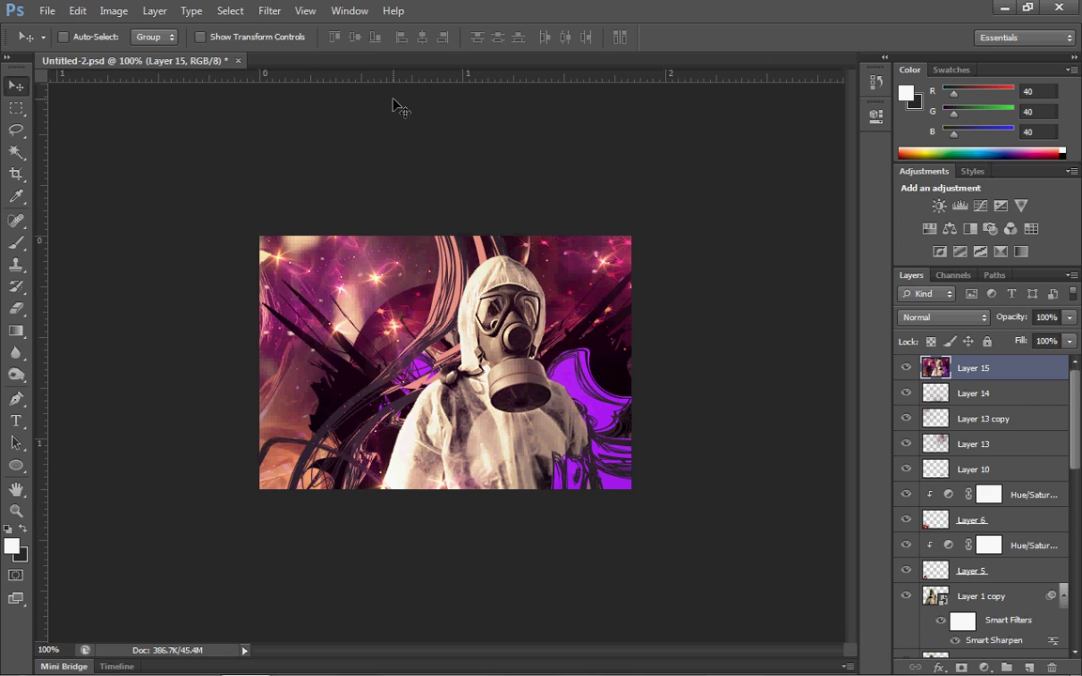
{"action": "left_click", "coordinate": [1052, 667]}
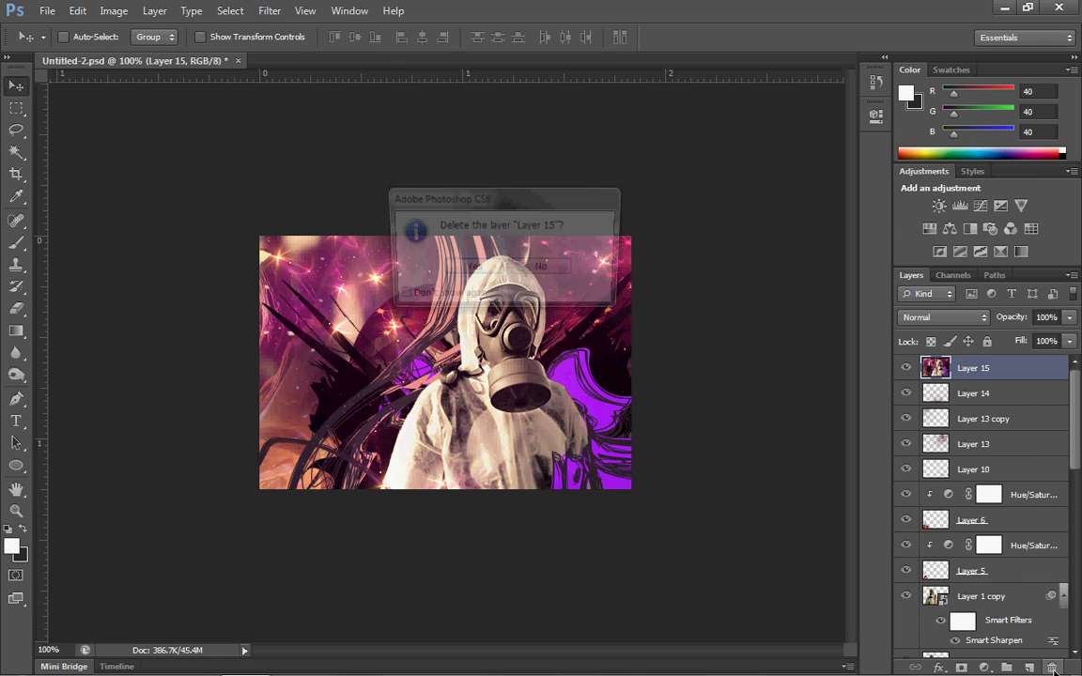
{"action": "key", "text": "Return"}
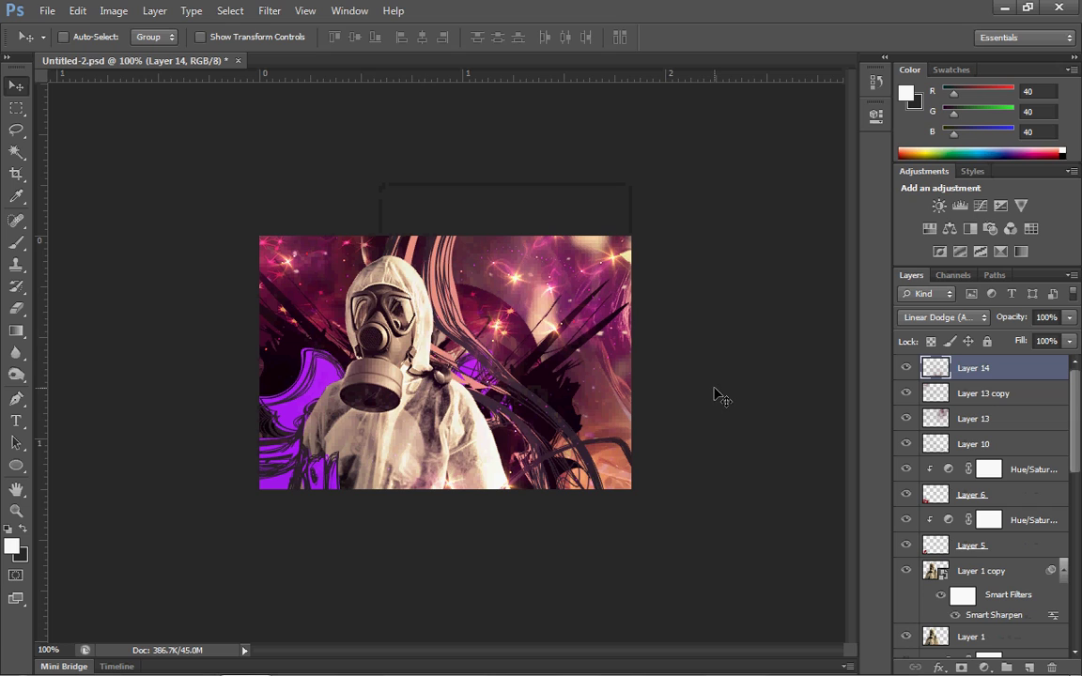
{"action": "key", "text": "ctrl+z"}
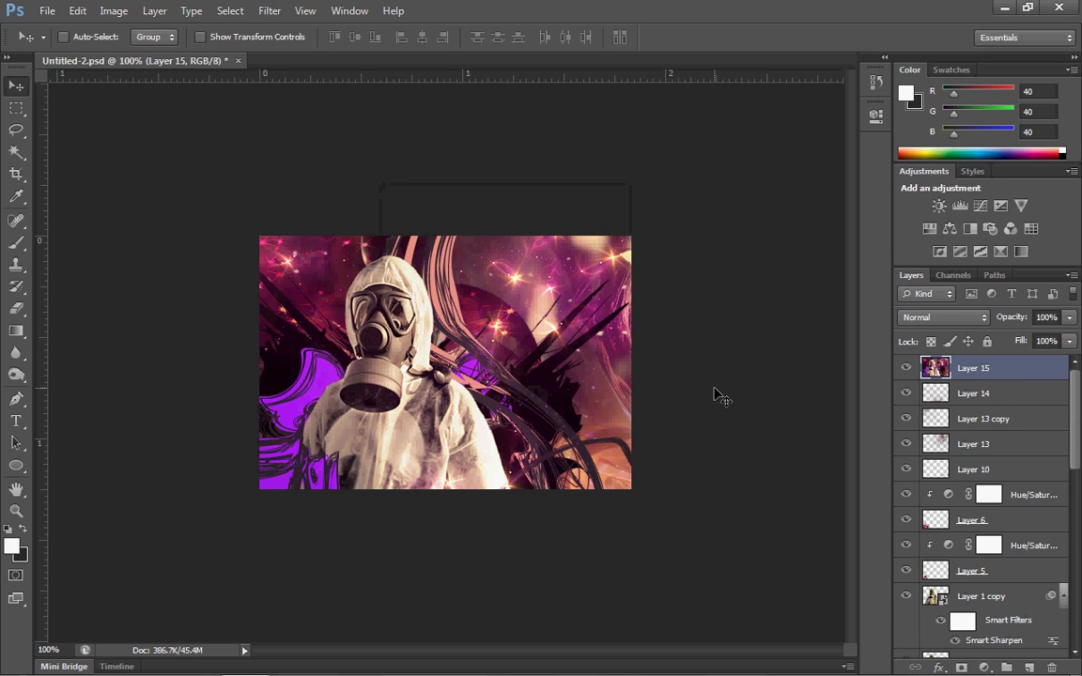
- Blur patches along the right side and over the suit on Layer 15 at 50% strength
{"action": "left_click", "coordinate": [77, 10]}
{"action": "left_click", "coordinate": [384, 162]}
{"action": "left_click", "coordinate": [15, 351]}
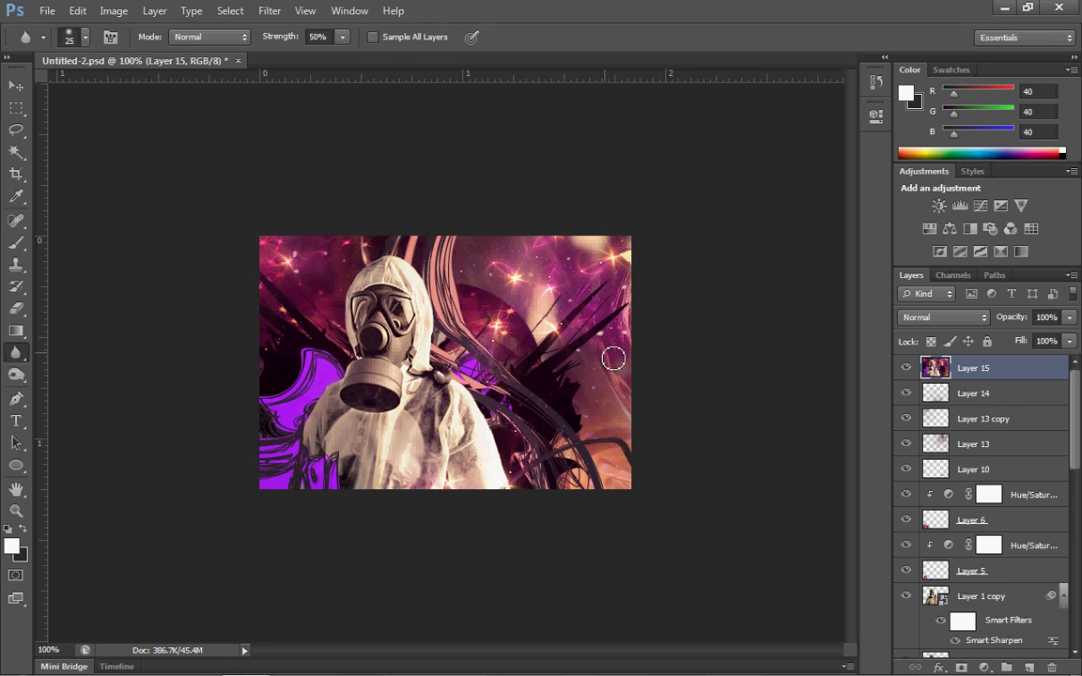
{"action": "mouse_move", "coordinate": [608, 359]}
{"action": "left_mouse_down"}
{"action": "mouse_move", "coordinate": [620, 392]}
{"action": "mouse_move", "coordinate": [601, 374]}
{"action": "mouse_move", "coordinate": [594, 410]}
{"action": "mouse_move", "coordinate": [594, 362]}
{"action": "mouse_move", "coordinate": [587, 380]}
{"action": "mouse_move", "coordinate": [584, 369]}
{"action": "mouse_move", "coordinate": [597, 428]}
{"action": "mouse_move", "coordinate": [627, 428]}
{"action": "mouse_move", "coordinate": [543, 391]}
{"action": "mouse_move", "coordinate": [552, 421]}
{"action": "mouse_move", "coordinate": [605, 448]}
{"action": "mouse_move", "coordinate": [572, 431]}
{"action": "mouse_move", "coordinate": [561, 361]}
{"action": "mouse_move", "coordinate": [636, 364]}
{"action": "mouse_move", "coordinate": [572, 302]}
{"action": "mouse_move", "coordinate": [554, 308]}
{"action": "mouse_move", "coordinate": [575, 283]}
{"action": "mouse_move", "coordinate": [632, 299]}
{"action": "mouse_move", "coordinate": [550, 281]}
{"action": "mouse_move", "coordinate": [523, 299]}
{"action": "mouse_move", "coordinate": [516, 310]}
{"action": "mouse_move", "coordinate": [562, 348]}
{"action": "mouse_move", "coordinate": [503, 317]}
{"action": "mouse_move", "coordinate": [555, 353]}
{"action": "mouse_move", "coordinate": [597, 342]}
{"action": "mouse_move", "coordinate": [485, 284]}
{"action": "mouse_move", "coordinate": [475, 258]}
{"action": "mouse_move", "coordinate": [503, 247]}
{"action": "mouse_move", "coordinate": [490, 246]}
{"action": "mouse_move", "coordinate": [495, 295]}
{"action": "mouse_move", "coordinate": [483, 302]}
{"action": "mouse_move", "coordinate": [502, 356]}
{"action": "mouse_move", "coordinate": [495, 345]}
{"action": "mouse_move", "coordinate": [507, 352]}
{"action": "mouse_move", "coordinate": [566, 302]}
{"action": "mouse_move", "coordinate": [570, 244]}
{"action": "mouse_move", "coordinate": [599, 235]}
{"action": "mouse_move", "coordinate": [633, 246]}
{"action": "mouse_move", "coordinate": [634, 288]}
{"action": "mouse_move", "coordinate": [610, 307]}
{"action": "mouse_move", "coordinate": [629, 349]}
{"action": "mouse_move", "coordinate": [623, 329]}
{"action": "mouse_move", "coordinate": [575, 406]}
{"action": "mouse_move", "coordinate": [449, 415]}
{"action": "mouse_move", "coordinate": [408, 446]}
{"action": "mouse_move", "coordinate": [303, 427]}
{"action": "mouse_move", "coordinate": [324, 494]}
{"action": "mouse_move", "coordinate": [302, 507]}
{"action": "mouse_move", "coordinate": [268, 459]}
{"action": "mouse_move", "coordinate": [283, 479]}
{"action": "mouse_move", "coordinate": [282, 506]}
{"action": "mouse_move", "coordinate": [355, 513]}
{"action": "mouse_move", "coordinate": [389, 491]}
{"action": "mouse_move", "coordinate": [361, 493]}
{"action": "mouse_move", "coordinate": [371, 480]}
{"action": "mouse_move", "coordinate": [310, 428]}
{"action": "mouse_move", "coordinate": [282, 436]}
{"action": "mouse_move", "coordinate": [268, 413]}
{"action": "mouse_move", "coordinate": [289, 469]}
{"action": "mouse_move", "coordinate": [253, 441]}
{"action": "mouse_move", "coordinate": [266, 484]}
{"action": "mouse_move", "coordinate": [265, 441]}
{"action": "mouse_move", "coordinate": [311, 449]}
{"action": "left_mouse_up"}
{"action": "mouse_move", "coordinate": [453, 563]}
{"action": "left_mouse_down"}
{"action": "mouse_move", "coordinate": [379, 482]}
{"action": "mouse_move", "coordinate": [367, 439]}
{"action": "mouse_move", "coordinate": [341, 430]}
{"action": "mouse_move", "coordinate": [506, 483]}
{"action": "left_mouse_up"}
{"action": "mouse_move", "coordinate": [262, 671]}
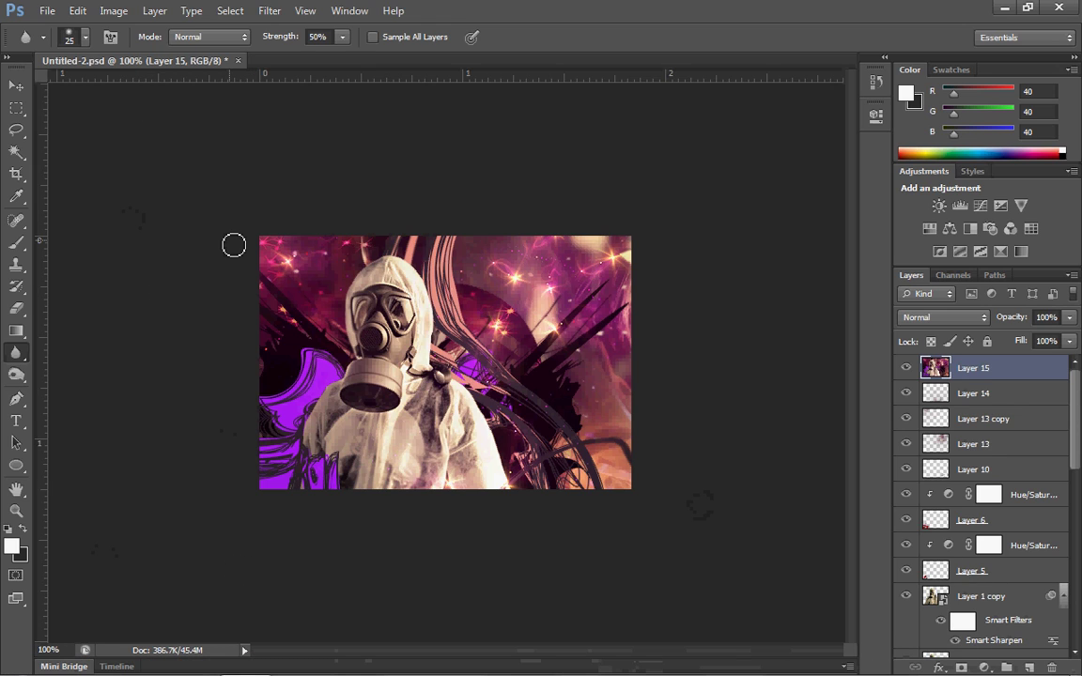
- Paste a merged copy of the canvas as Layer 16, then preview CMYK proof colours and toggle it to compare
{"action": "key", "text": "ctrl+a"}
{"action": "left_click", "coordinate": [78, 10]}
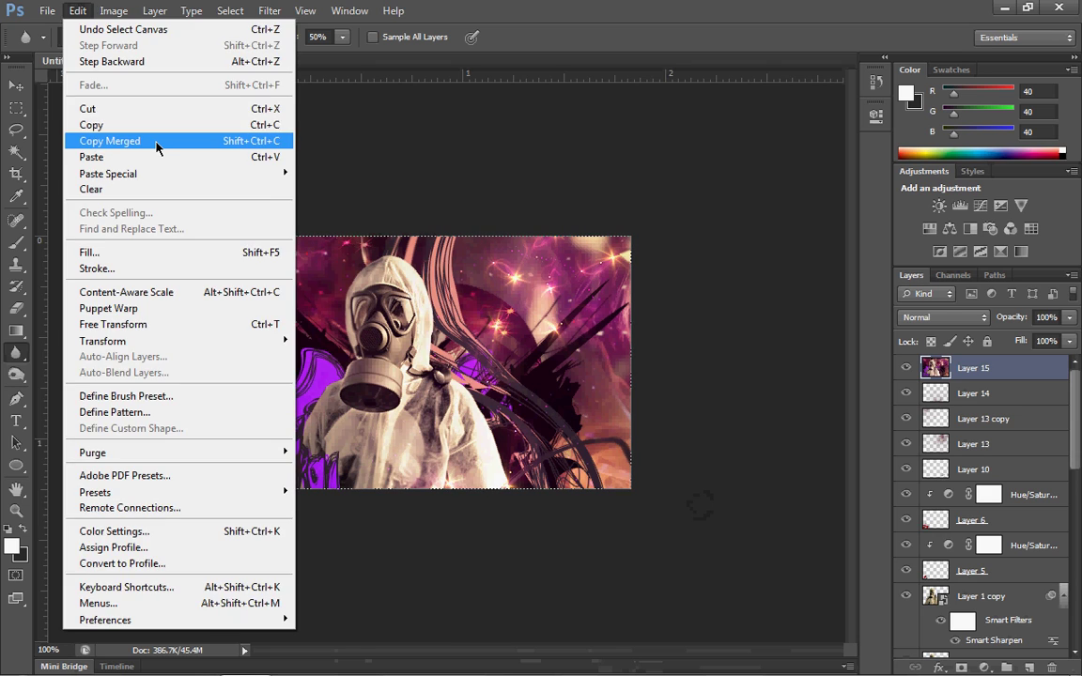
{"action": "left_click", "coordinate": [155, 141]}
{"action": "key", "text": "ctrl+v"}
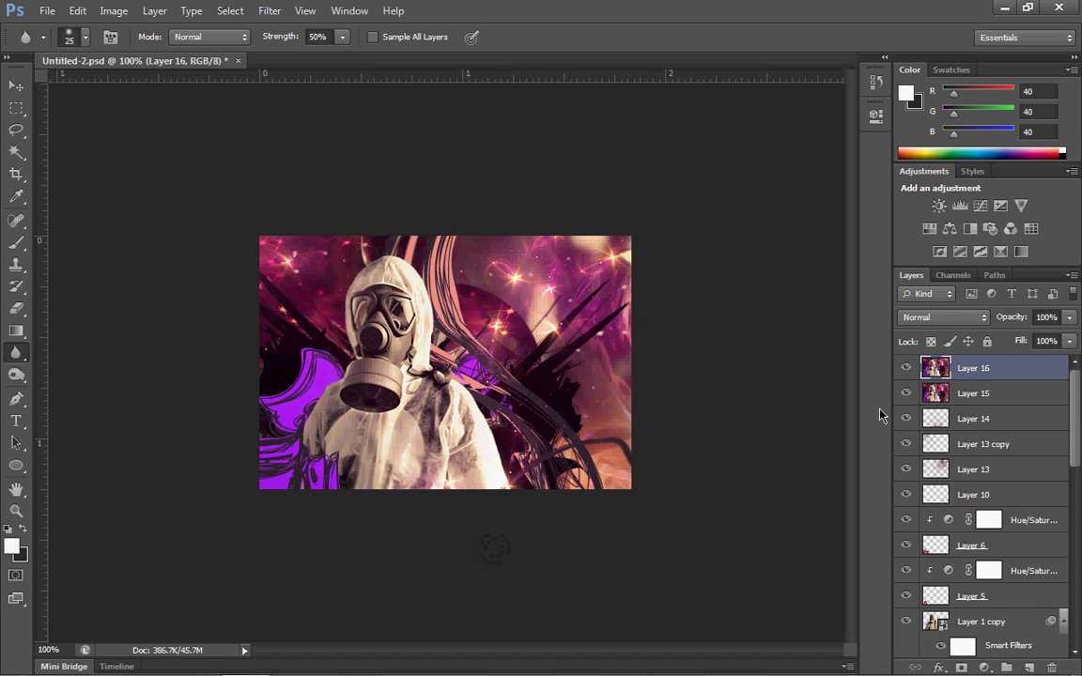
{"action": "key", "text": "ctrl+y"}
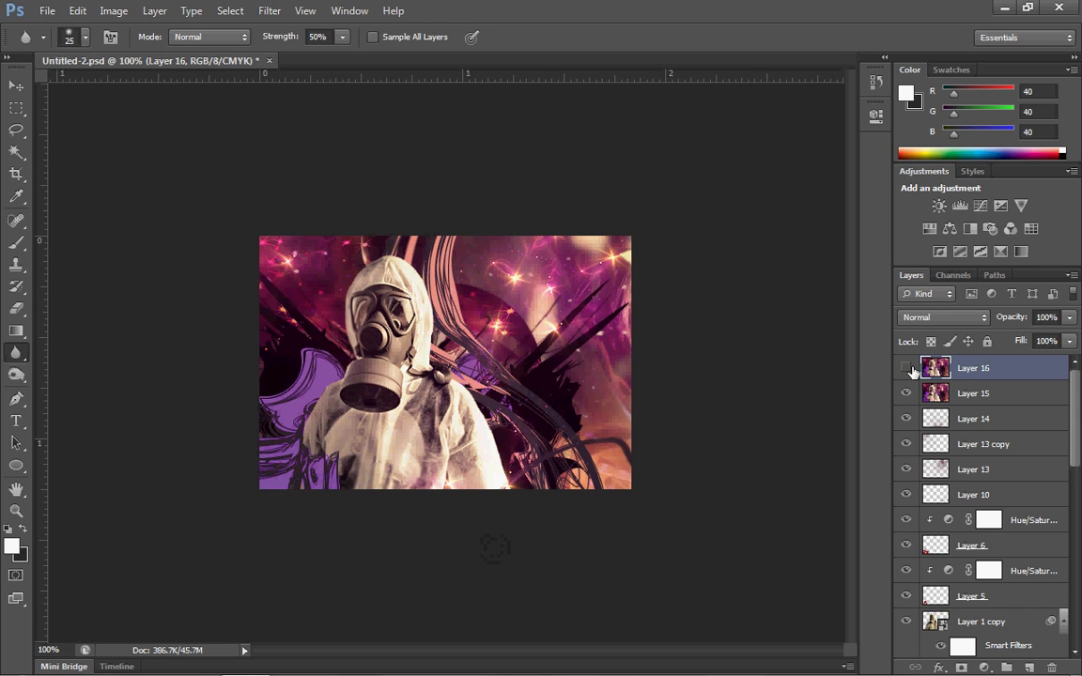
{"action": "left_click", "coordinate": [905, 367]}
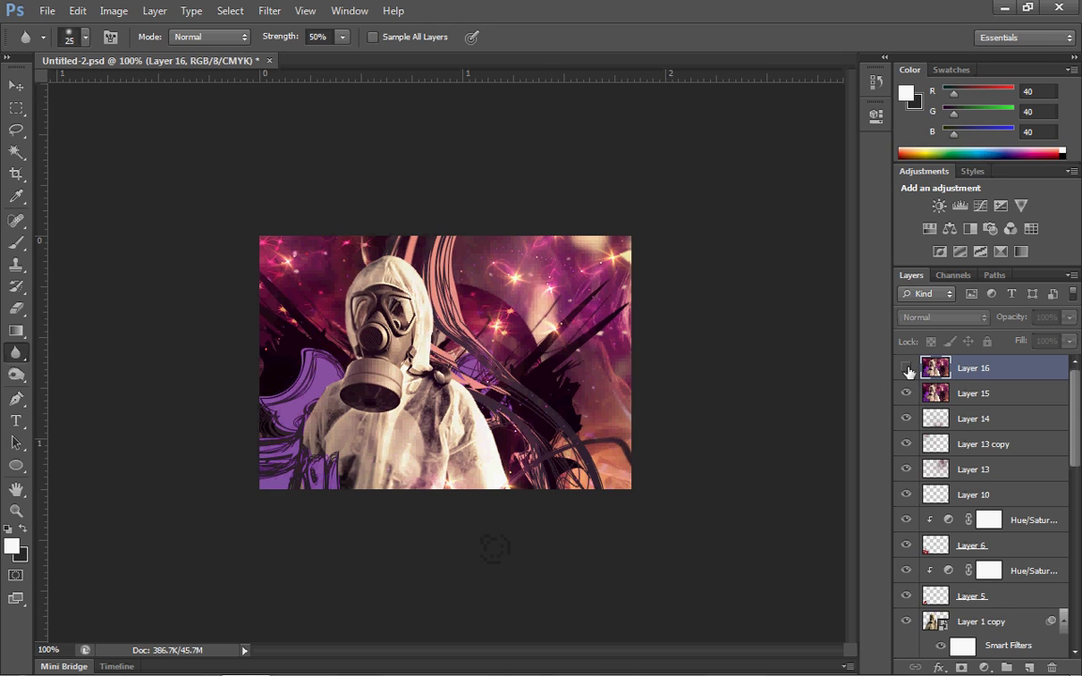
{"action": "left_click", "coordinate": [906, 369]}
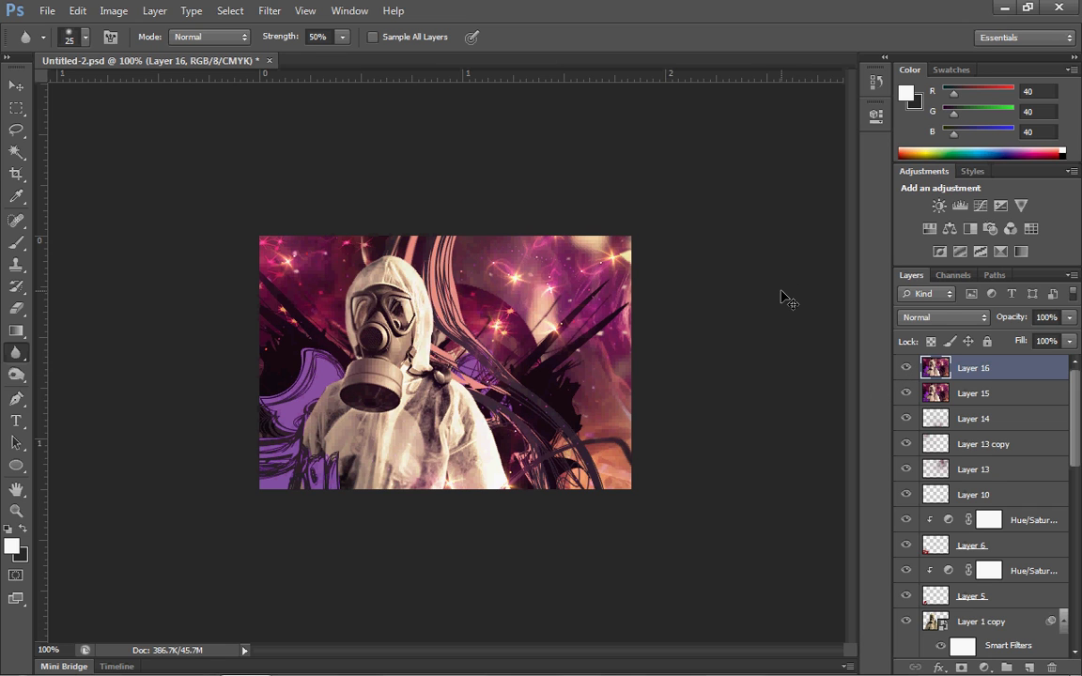
- Paste another merged copy of the full canvas as Layer 17
{"action": "key", "text": "ctrl+a"}
{"action": "left_click", "coordinate": [85, 10]}
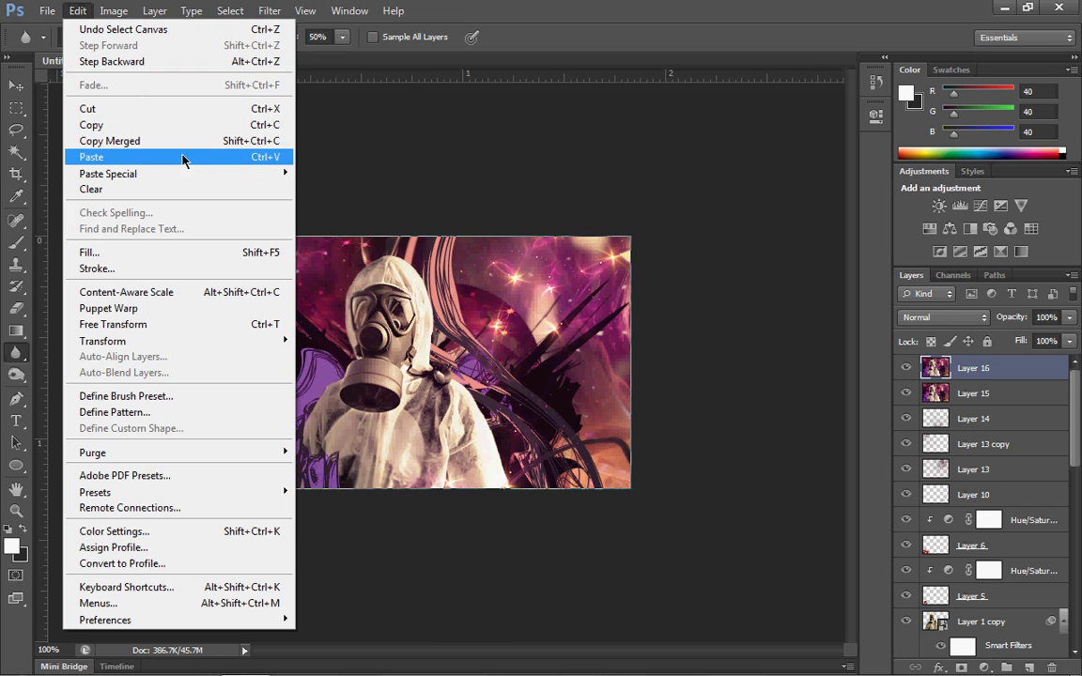
{"action": "left_click", "coordinate": [186, 156]}
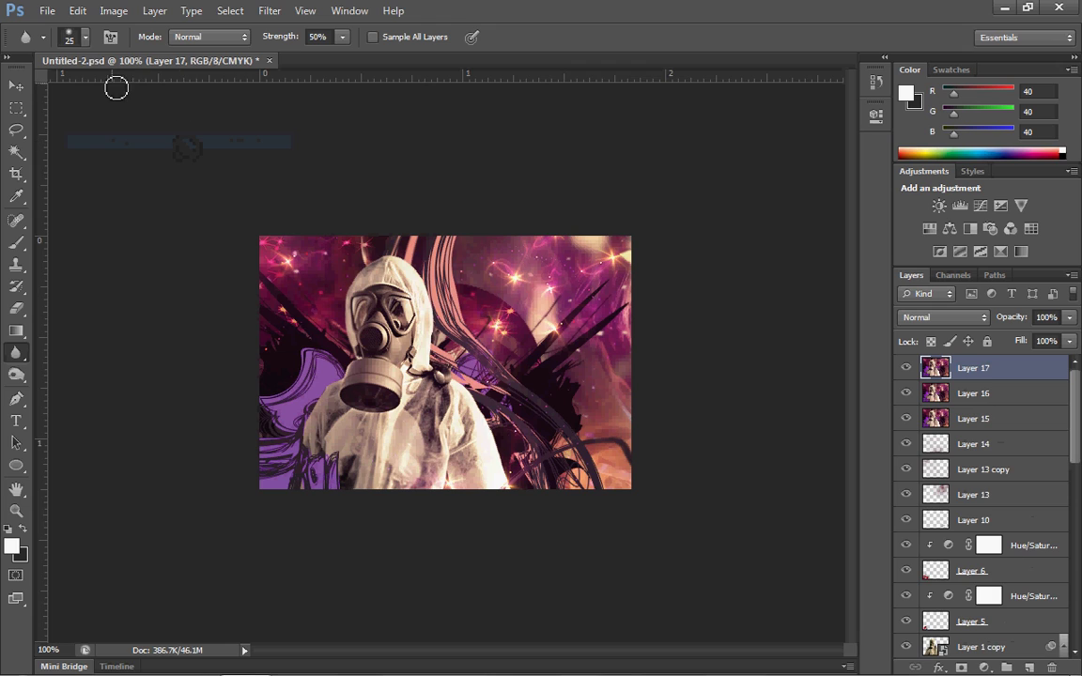
{"action": "left_click", "coordinate": [16, 85]}
- Burn the gas-mask canister and shoulder darker, then add an empty Layer 18 above Layer 17
{"action": "left_click", "coordinate": [15, 376]}
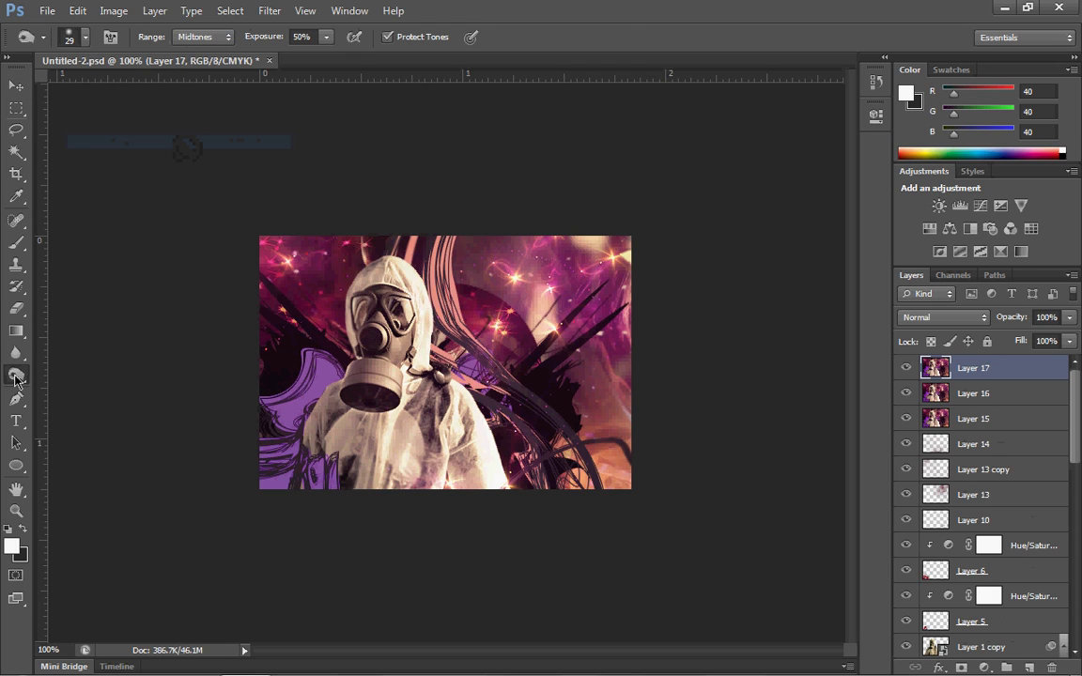
{"action": "left_click", "coordinate": [15, 377]}
{"action": "left_click", "coordinate": [73, 389]}
{"action": "mouse_move", "coordinate": [382, 393]}
{"action": "left_mouse_down"}
{"action": "mouse_move", "coordinate": [343, 414]}
{"action": "mouse_move", "coordinate": [298, 387]}
{"action": "mouse_move", "coordinate": [291, 396]}
{"action": "mouse_move", "coordinate": [319, 385]}
{"action": "mouse_move", "coordinate": [360, 461]}
{"action": "mouse_move", "coordinate": [338, 398]}
{"action": "mouse_move", "coordinate": [346, 482]}
{"action": "left_mouse_up"}
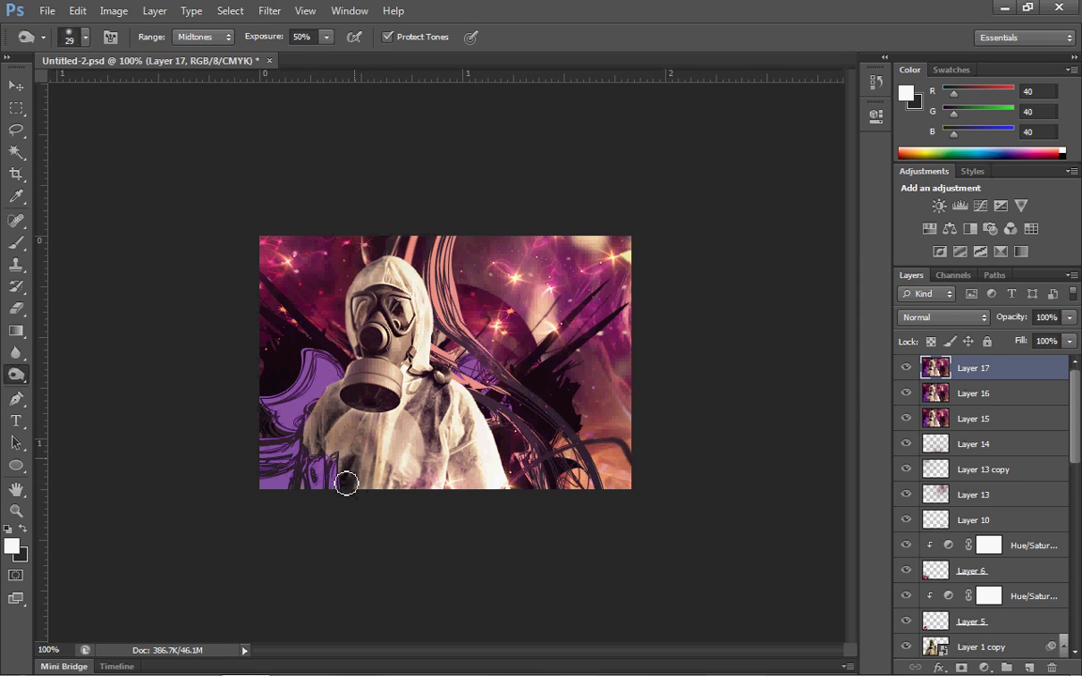
{"action": "mouse_move", "coordinate": [382, 406]}
{"action": "left_mouse_down"}
{"action": "mouse_move", "coordinate": [313, 362]}
{"action": "mouse_move", "coordinate": [351, 377]}
{"action": "mouse_move", "coordinate": [382, 281]}
{"action": "mouse_move", "coordinate": [362, 340]}
{"action": "mouse_move", "coordinate": [370, 401]}
{"action": "left_mouse_up"}
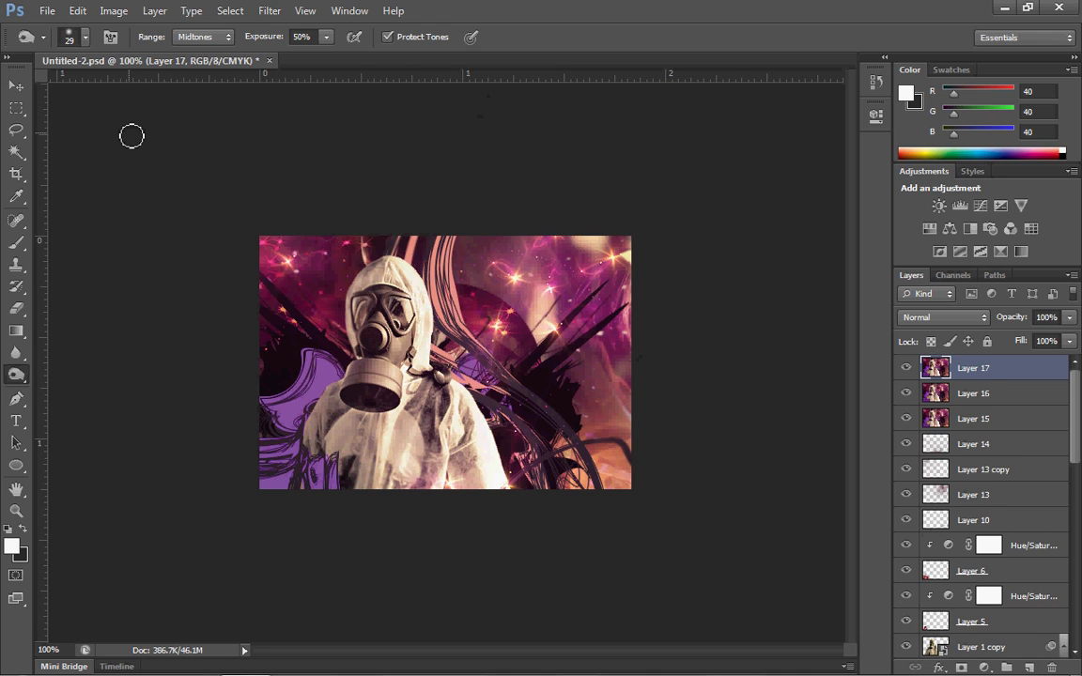
{"action": "key", "text": "ctrl+shift+alt+n"}
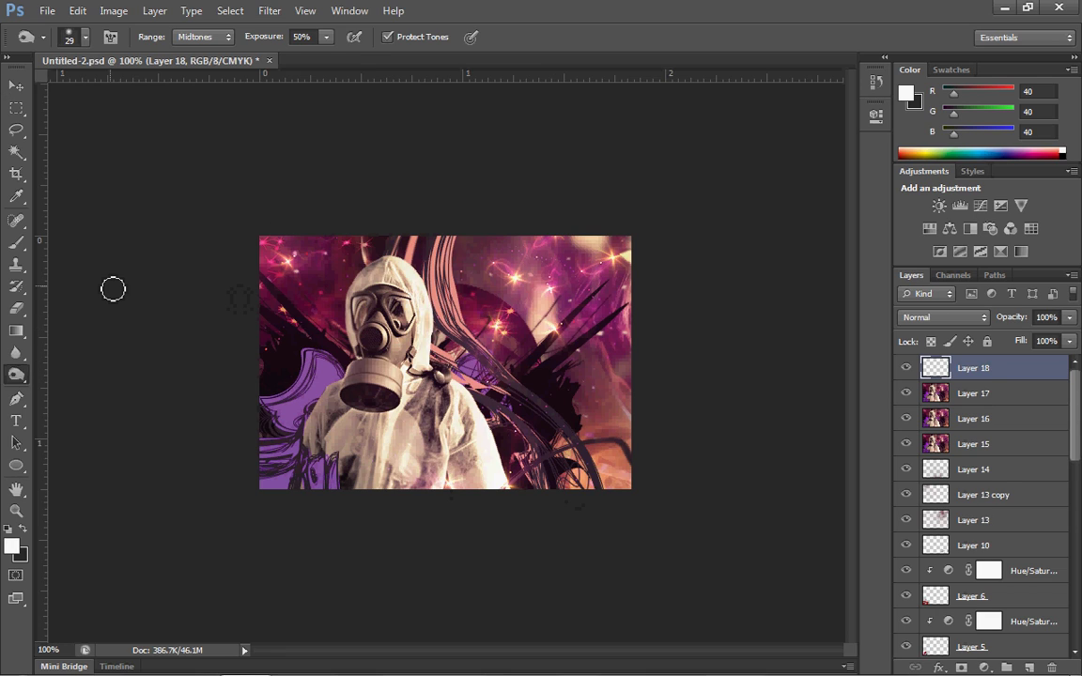
- Set the Brush tool to a soft round 50 px tip with 0% hardness
{"action": "left_click", "coordinate": [16, 242]}
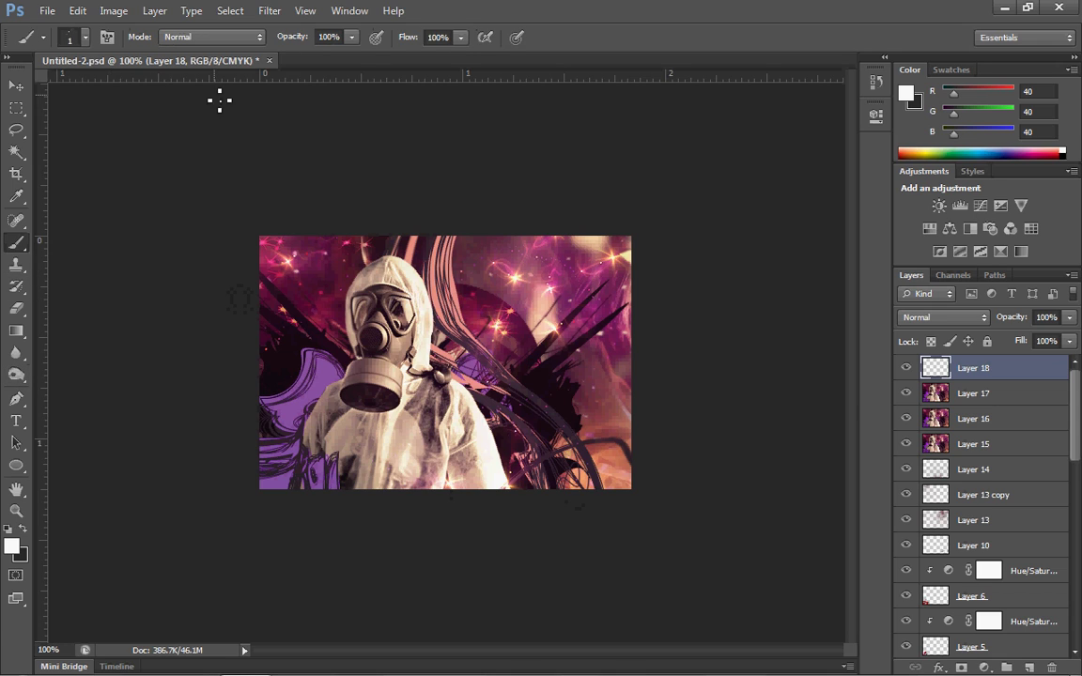
{"action": "left_click", "coordinate": [89, 42]}
{"action": "left_click", "coordinate": [87, 88]}
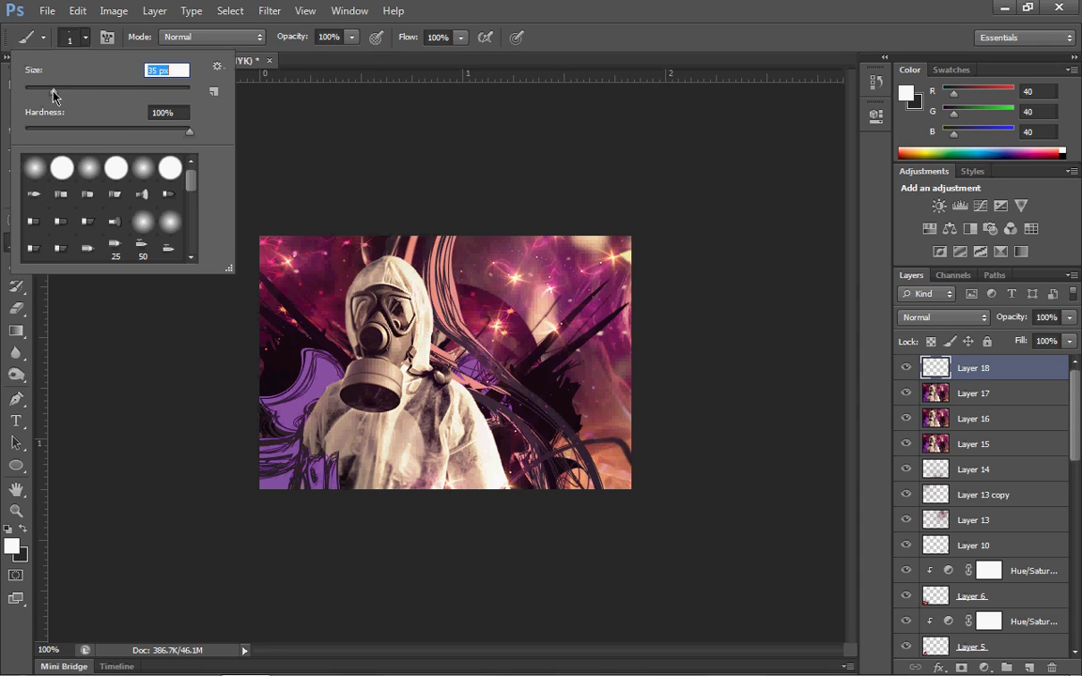
{"action": "left_click_drag", "start_coordinate": [53, 94], "coordinate": [52, 91]}
{"action": "left_click_drag", "start_coordinate": [93, 132], "coordinate": [17, 124]}
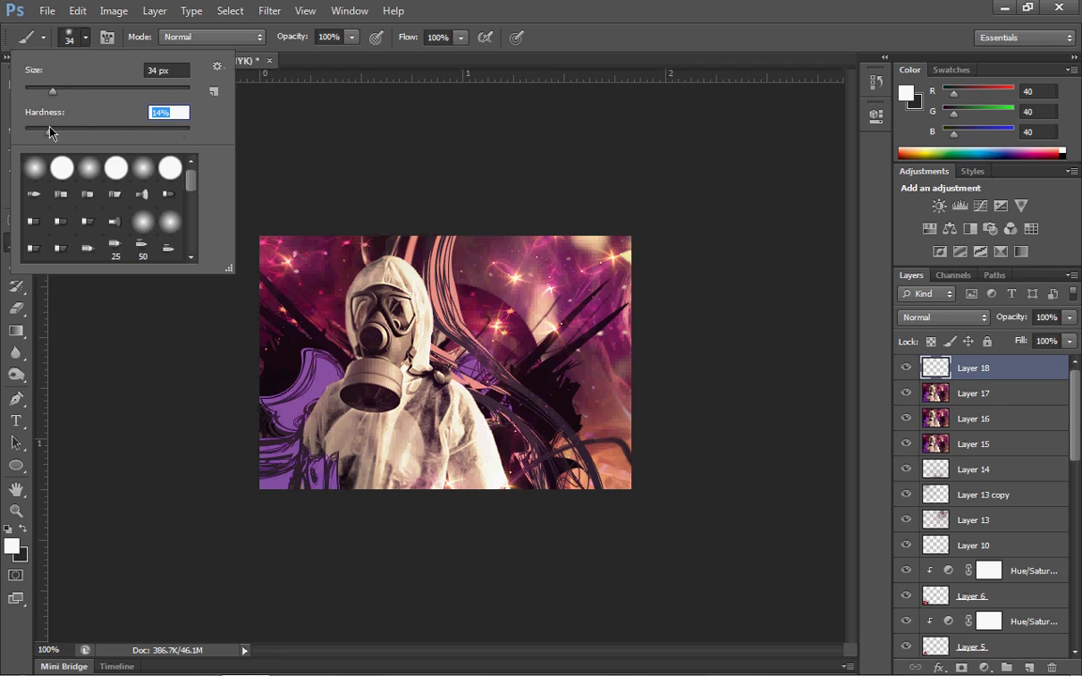
{"action": "left_click_drag", "start_coordinate": [51, 131], "coordinate": [21, 131]}
{"action": "left_click_drag", "start_coordinate": [69, 91], "coordinate": [65, 92]}
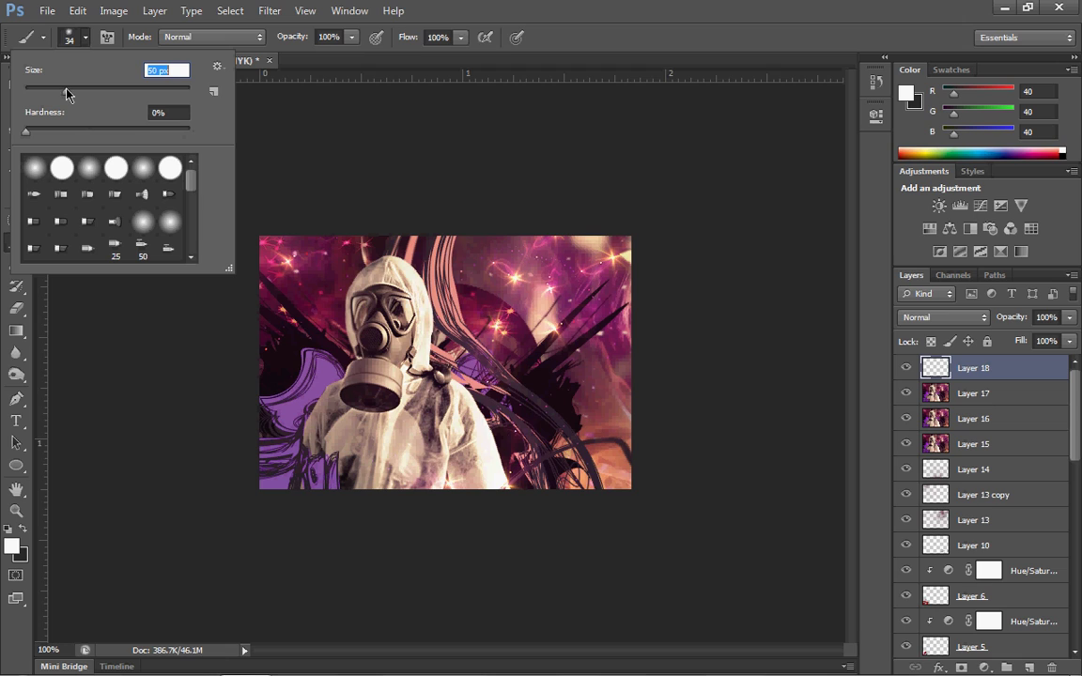
{"action": "key", "text": "Return"}
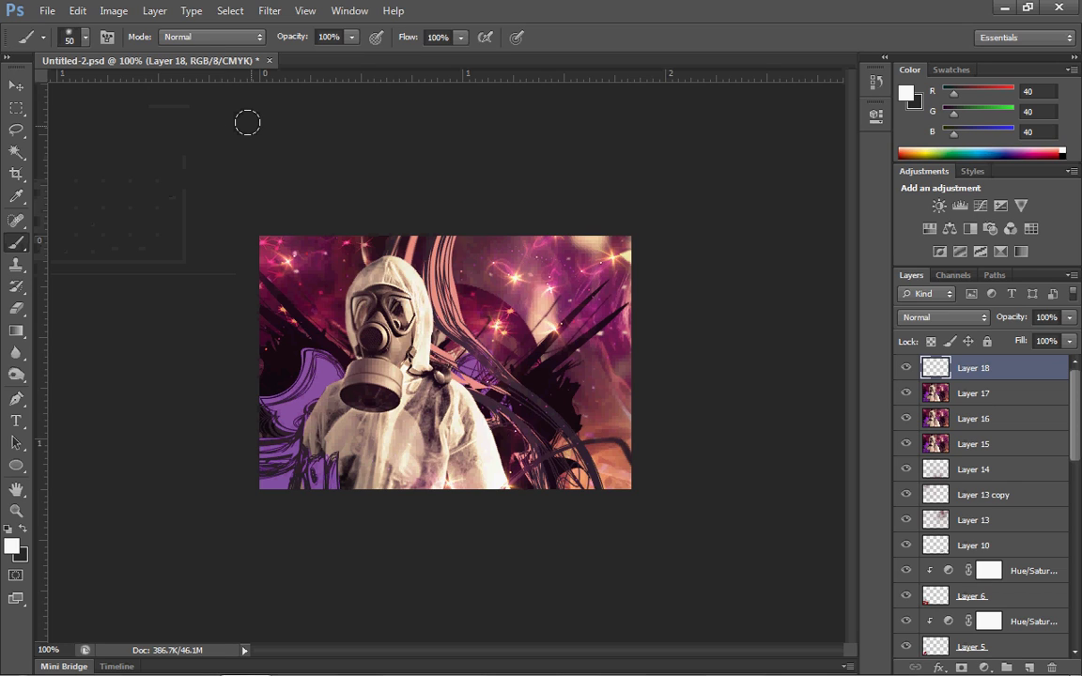
- Sample a pink from the artwork and paint it softly over the hood around the mask
{"action": "key", "text": "i"}
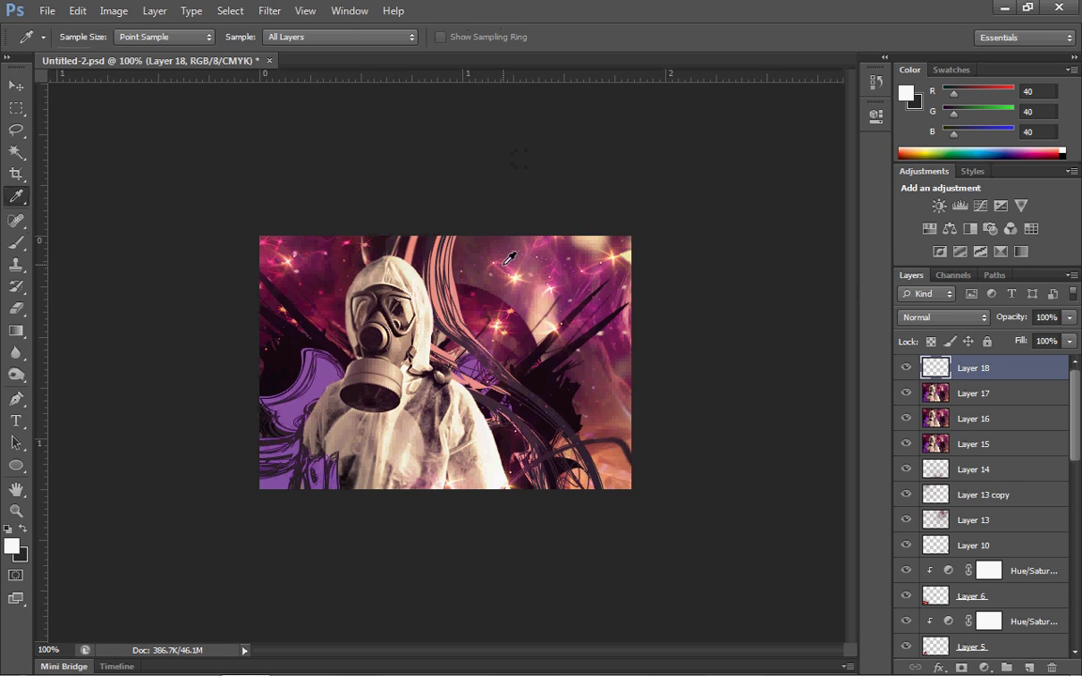
{"action": "left_click", "coordinate": [505, 261], "text": "alt"}
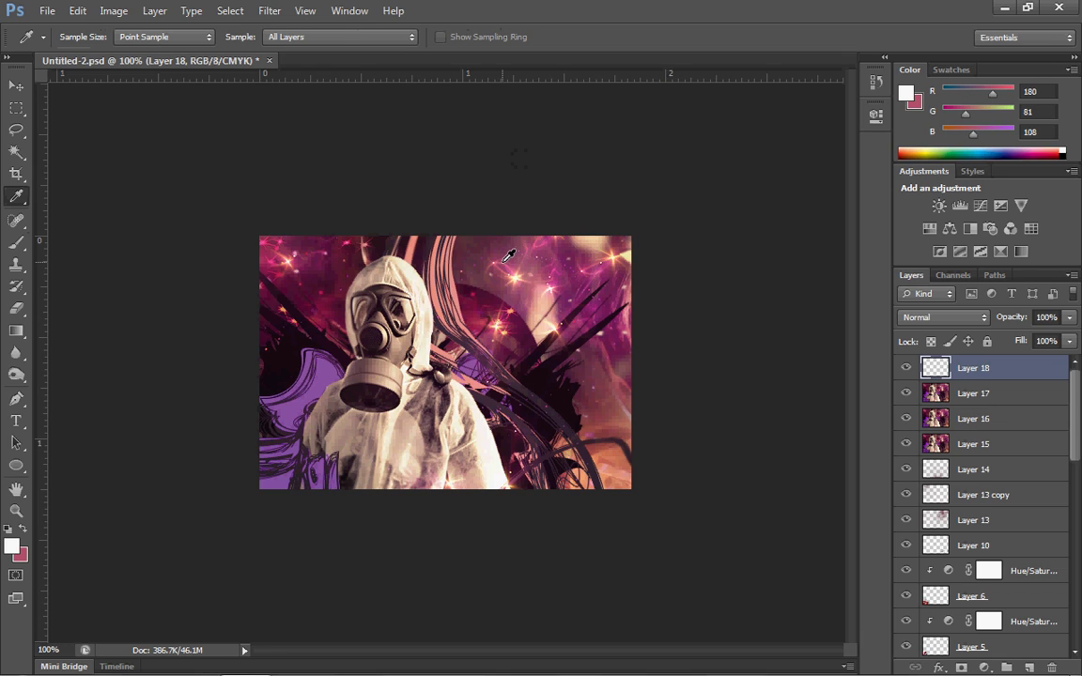
{"action": "key", "text": "b"}
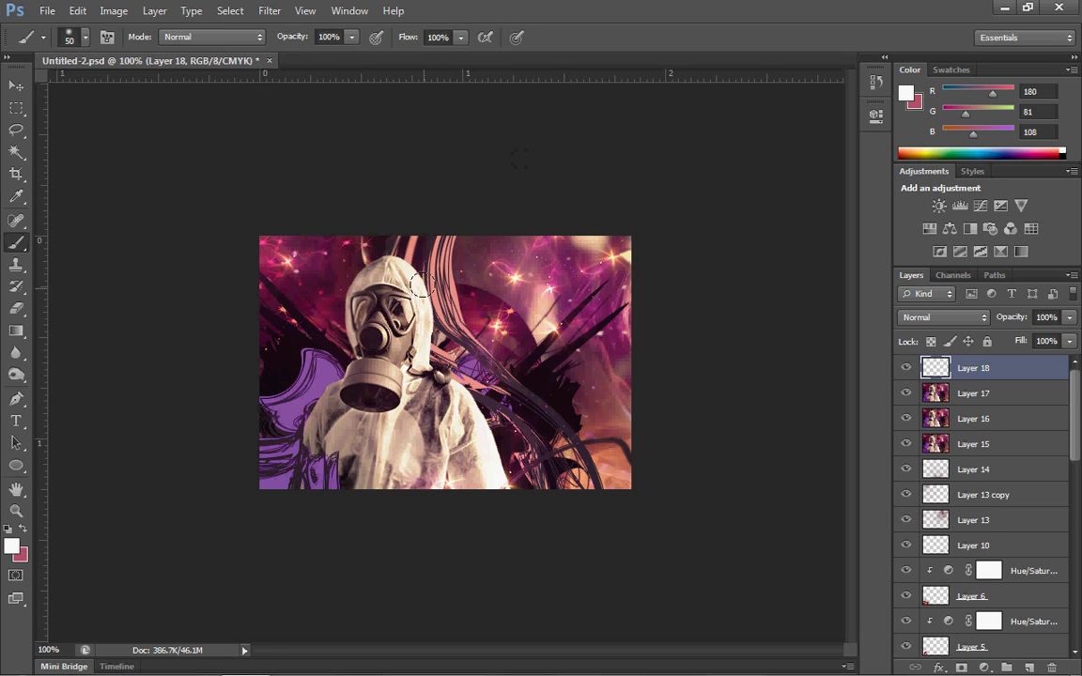
{"action": "left_click", "coordinate": [496, 266]}
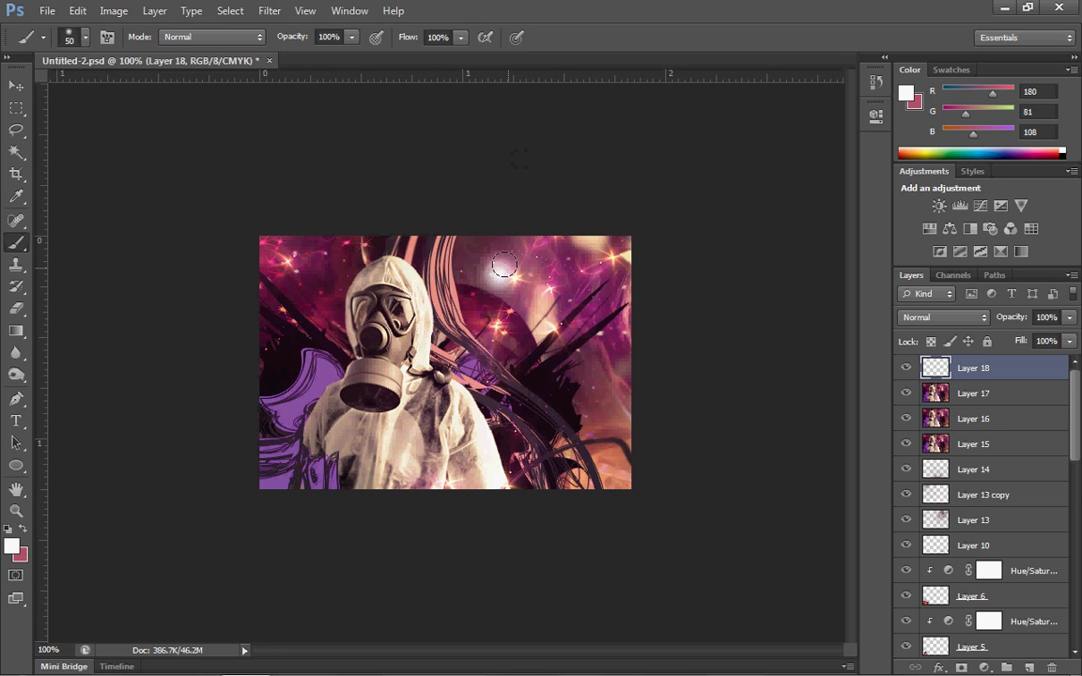
{"action": "key", "text": "x"}
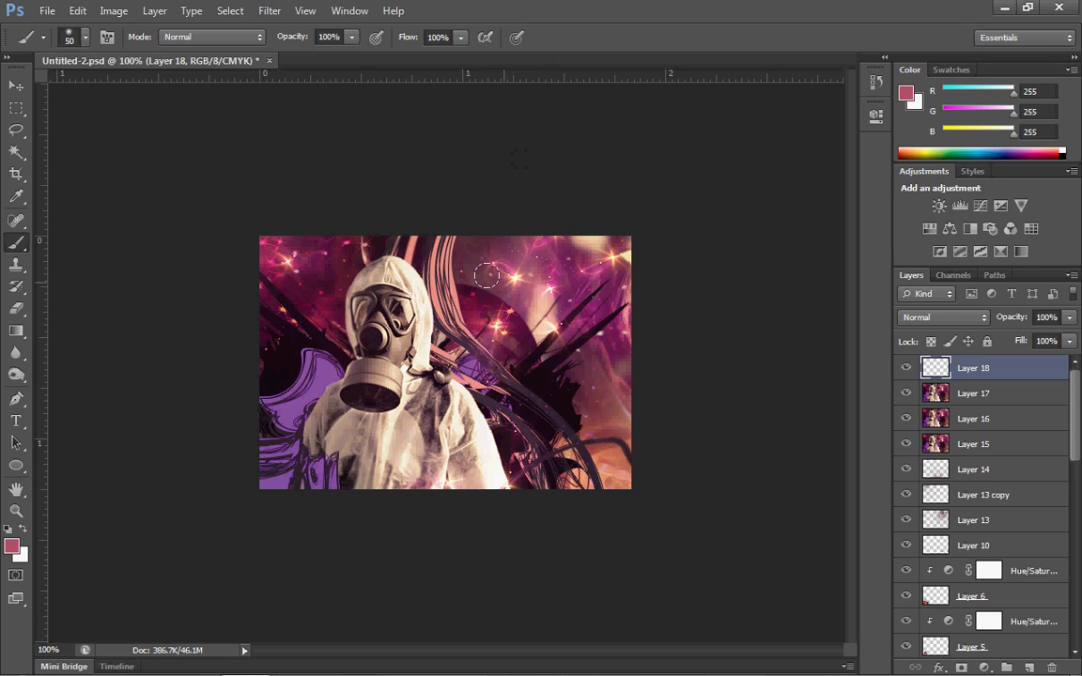
{"action": "left_click", "coordinate": [906, 94]}
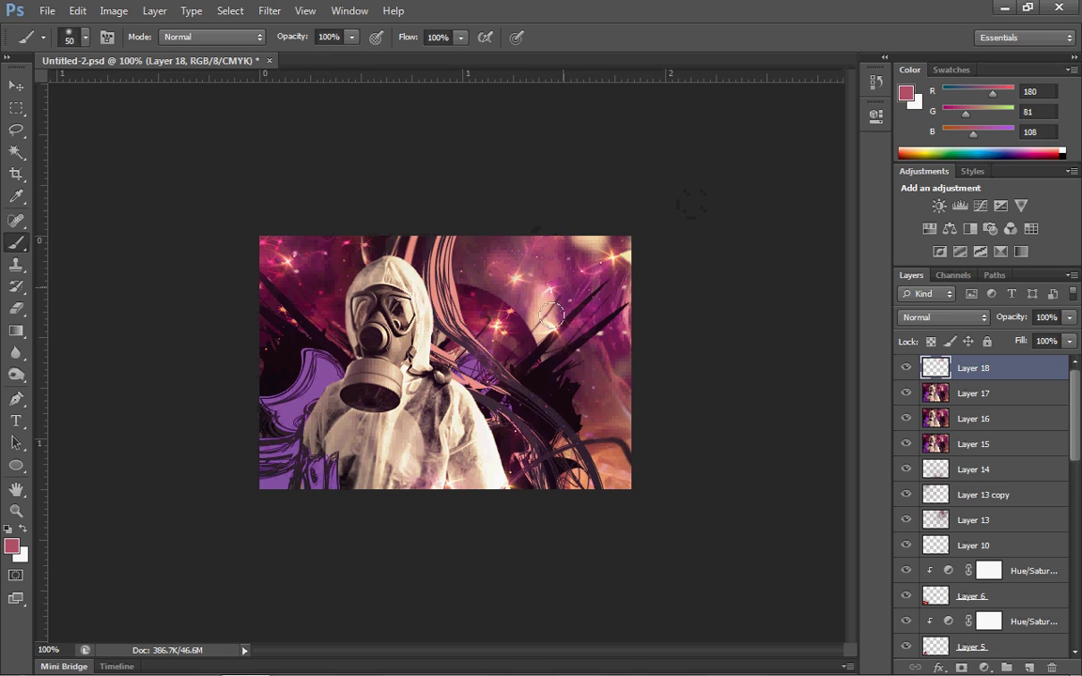
{"action": "mouse_move", "coordinate": [428, 311]}
{"action": "left_mouse_down"}
{"action": "mouse_move", "coordinate": [395, 266]}
{"action": "mouse_move", "coordinate": [401, 312]}
{"action": "left_mouse_up"}
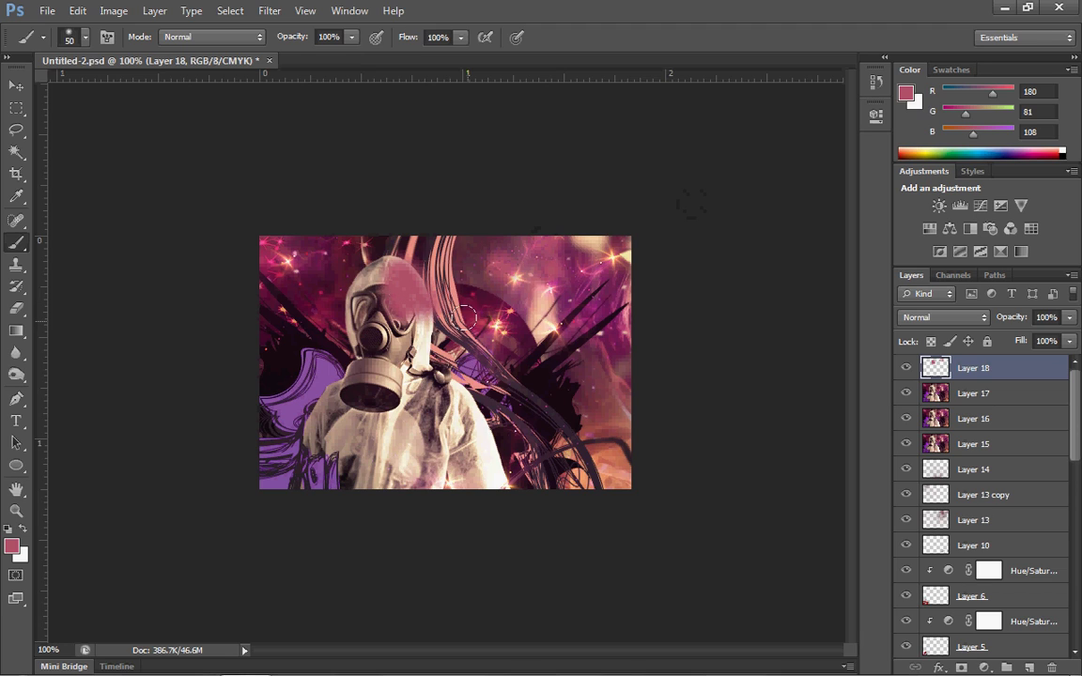
- Sample a bright pink and paint it down the gas-mask tube
{"action": "key", "text": "i"}
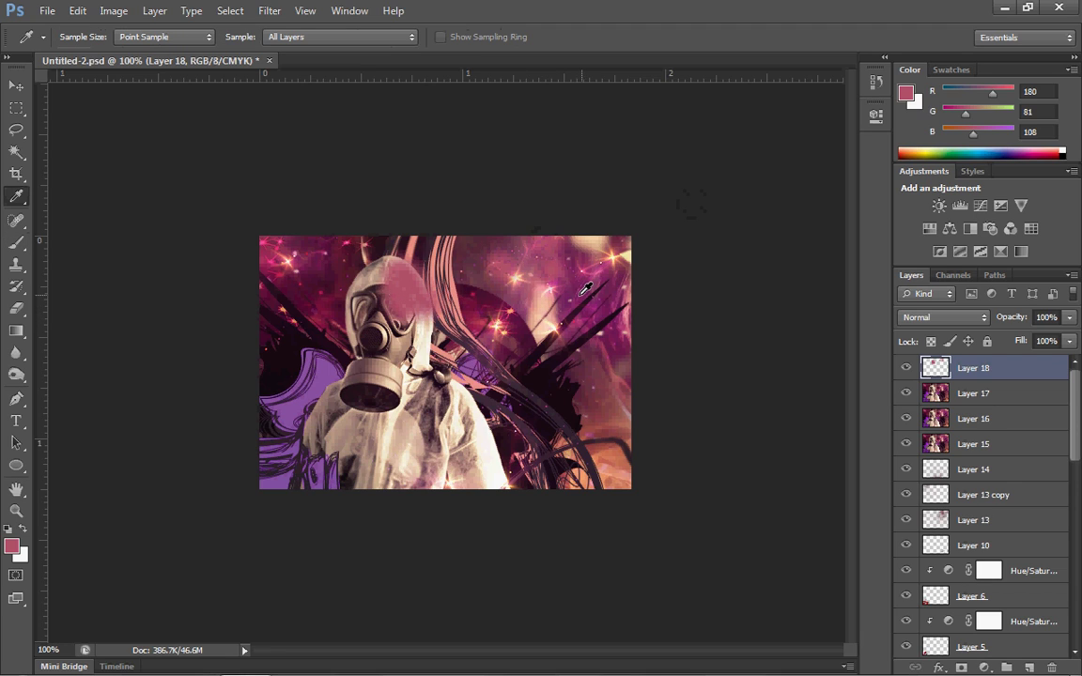
{"action": "left_click", "coordinate": [583, 290]}
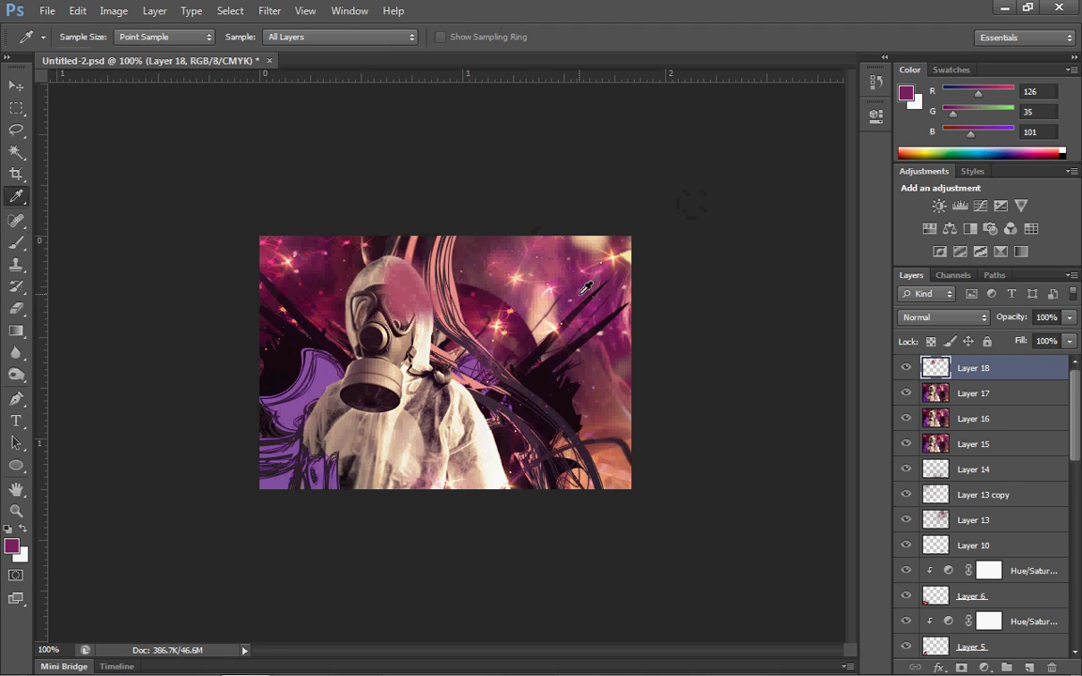
{"action": "left_click", "coordinate": [512, 306]}
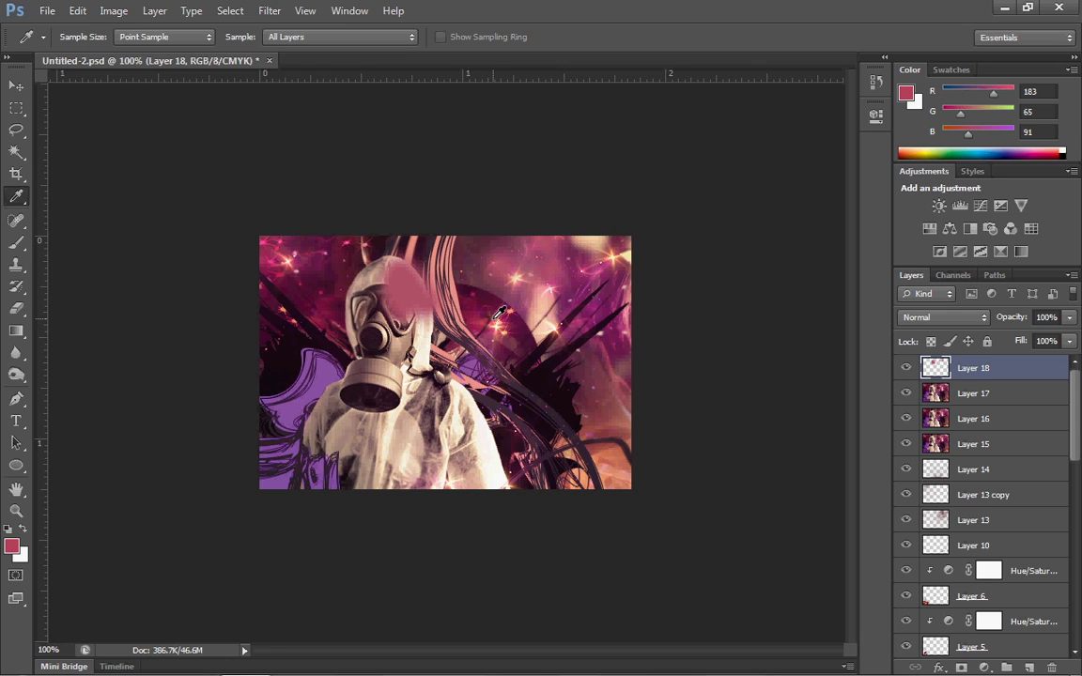
{"action": "left_click", "coordinate": [498, 317]}
{"action": "key", "text": "b"}
{"action": "mouse_move", "coordinate": [418, 298]}
{"action": "left_mouse_down"}
{"action": "mouse_move", "coordinate": [417, 358]}
{"action": "mouse_move", "coordinate": [446, 388]}
{"action": "mouse_move", "coordinate": [407, 329]}
{"action": "mouse_move", "coordinate": [424, 375]}
{"action": "mouse_move", "coordinate": [464, 410]}
{"action": "mouse_move", "coordinate": [493, 469]}
{"action": "mouse_move", "coordinate": [477, 426]}
{"action": "mouse_move", "coordinate": [498, 470]}
{"action": "left_mouse_up"}
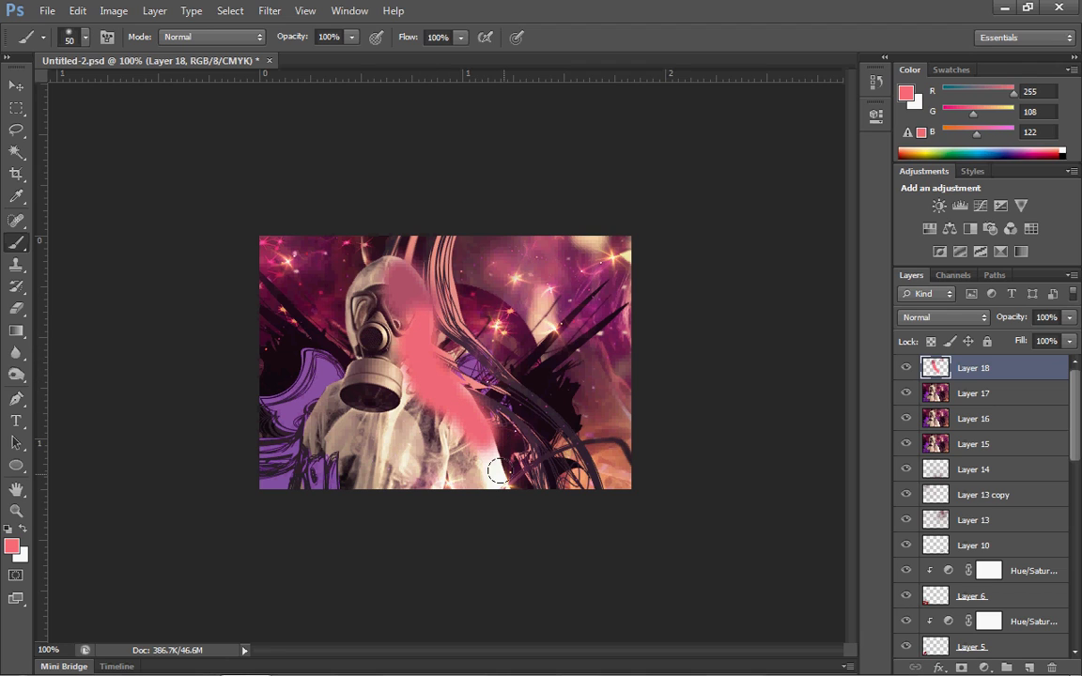
- Sample a peach tone and paint it over the figure's lower body
{"action": "key", "text": "i"}
{"action": "left_click", "coordinate": [517, 480]}
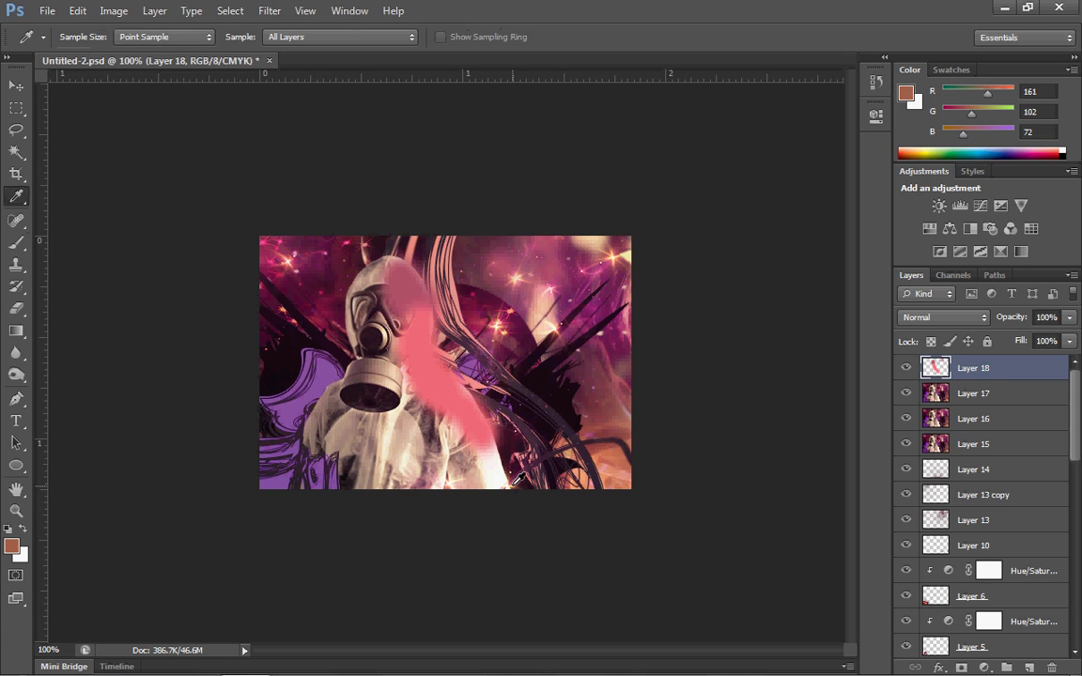
{"action": "left_click", "coordinate": [517, 480]}
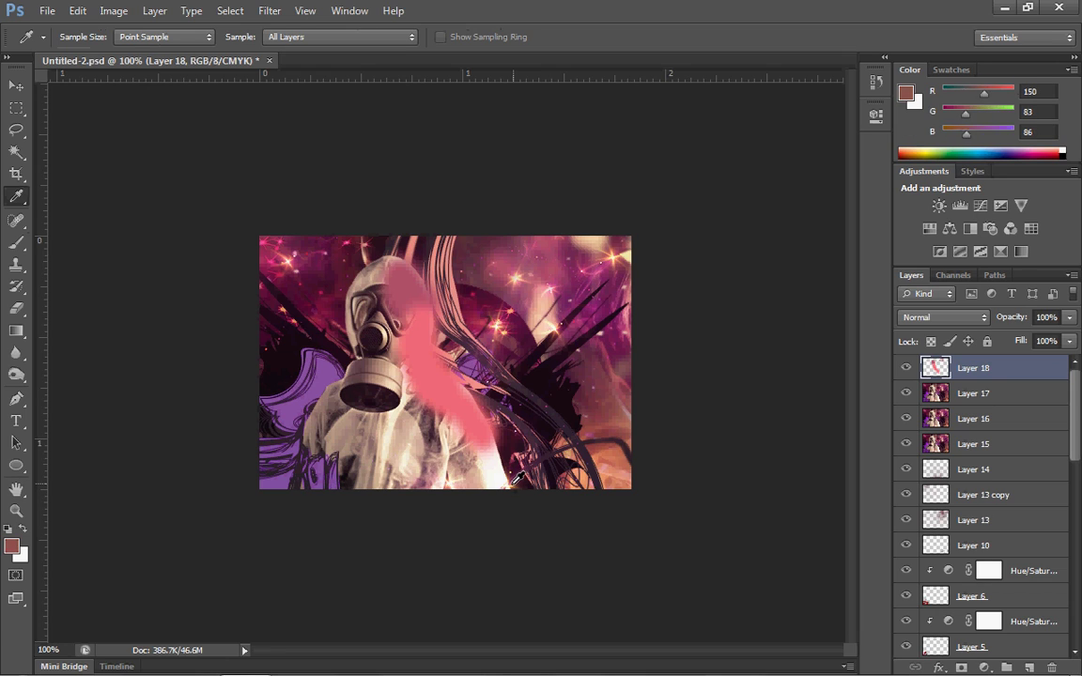
{"action": "key", "text": "b"}
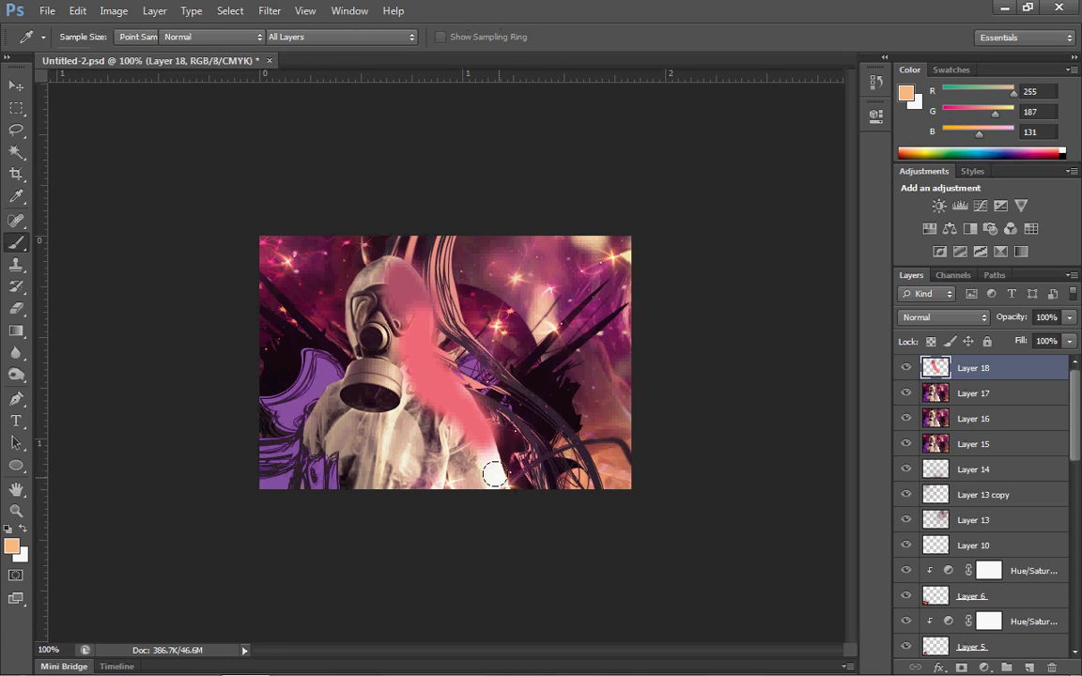
{"action": "mouse_move", "coordinate": [440, 460]}
{"action": "left_mouse_down"}
{"action": "mouse_move", "coordinate": [413, 470]}
{"action": "mouse_move", "coordinate": [430, 440]}
{"action": "mouse_move", "coordinate": [398, 447]}
{"action": "mouse_move", "coordinate": [406, 424]}
{"action": "mouse_move", "coordinate": [375, 479]}
{"action": "left_mouse_up"}
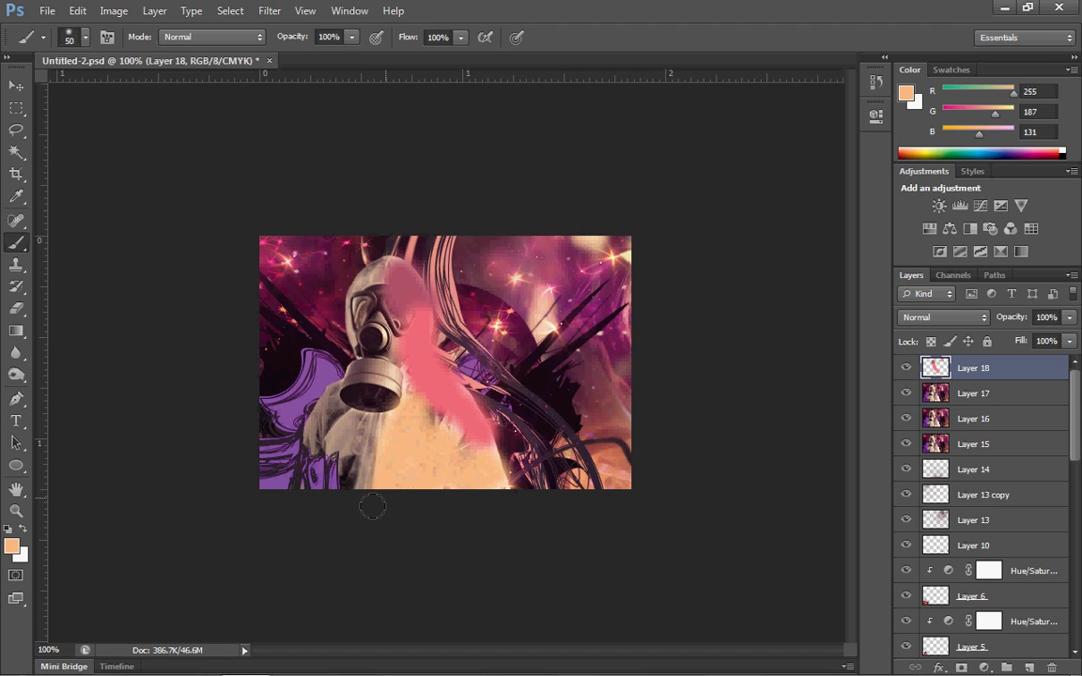
- Sample a hot pink near the top-left and paint it over the gas-mask head and down-left
{"action": "key", "text": "i"}
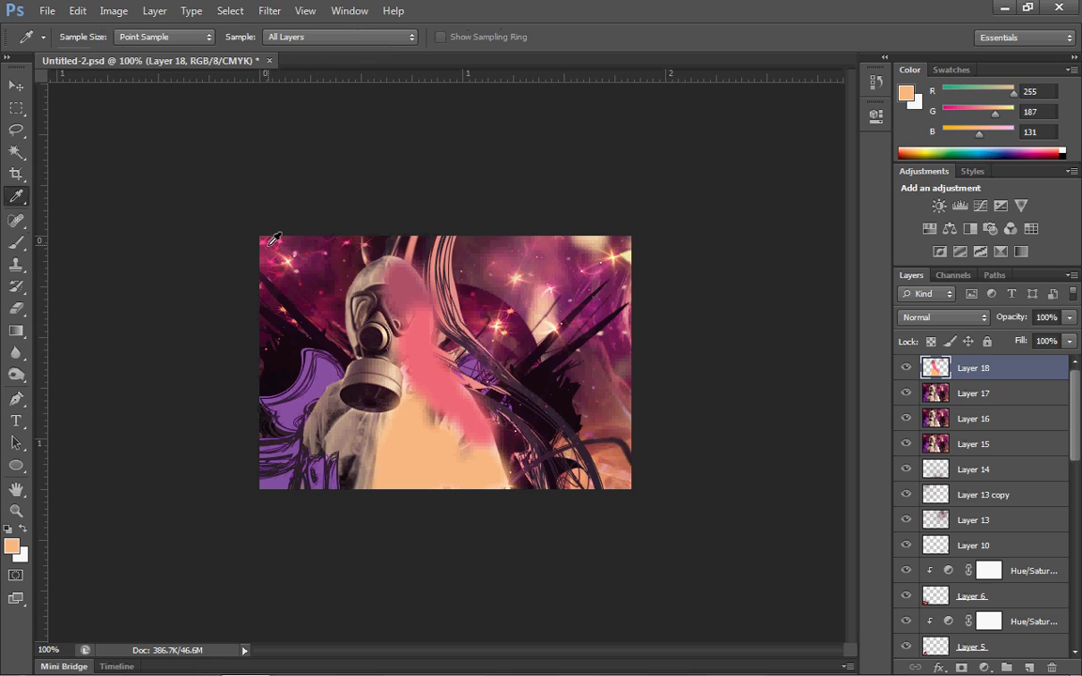
{"action": "left_click", "coordinate": [269, 239]}
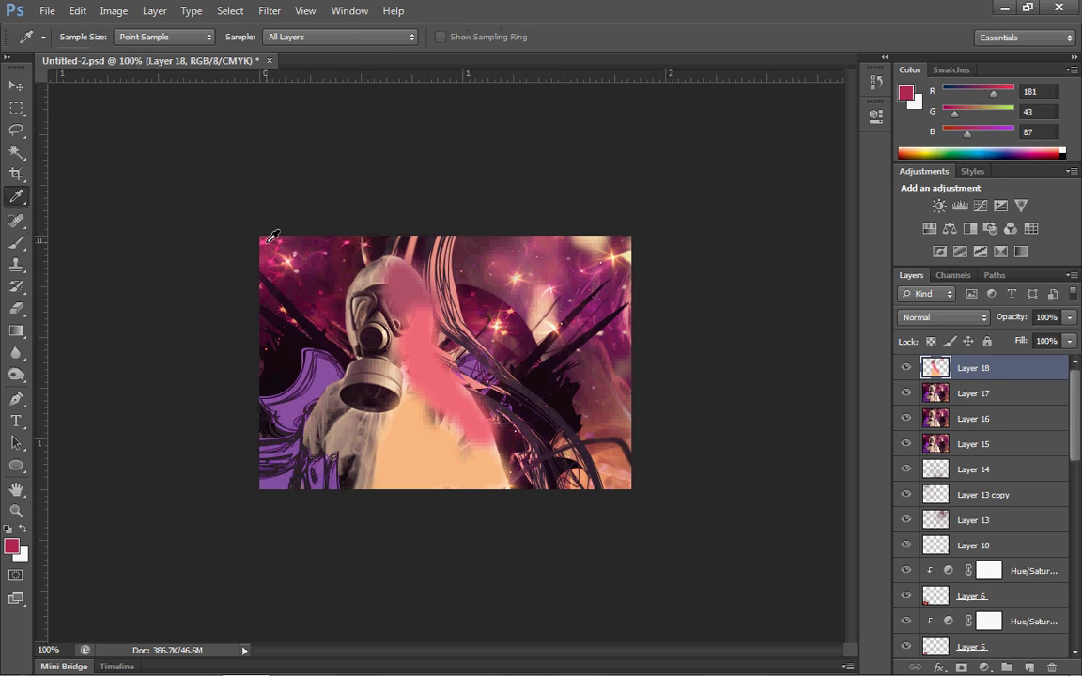
{"action": "left_click", "coordinate": [271, 236]}
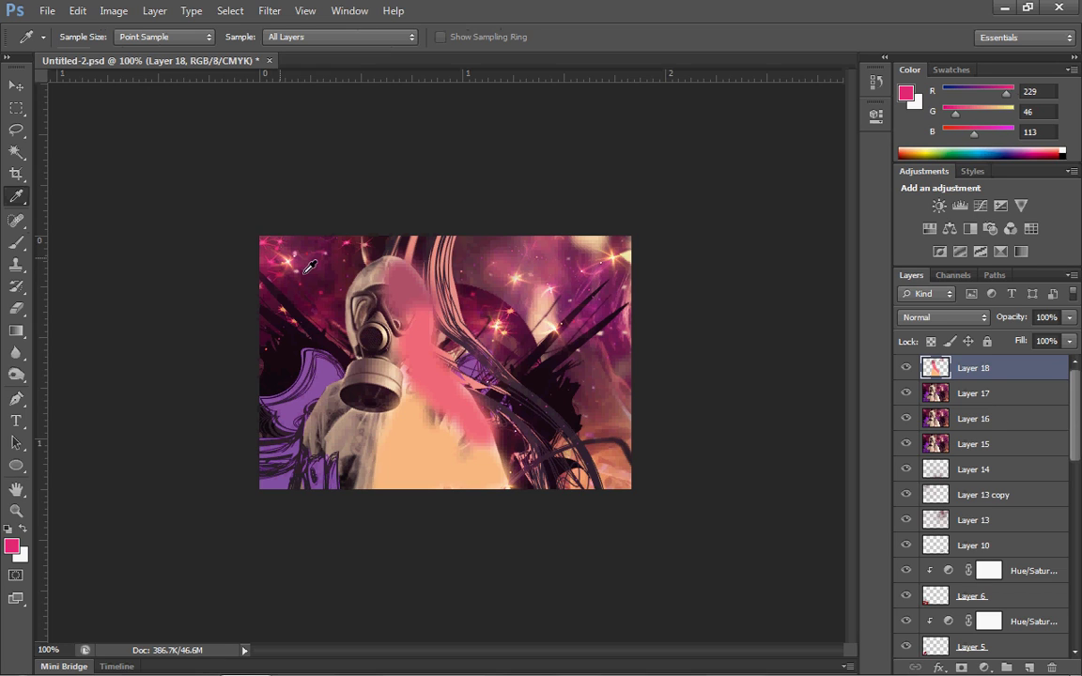
{"action": "key", "text": "b"}
{"action": "mouse_move", "coordinate": [359, 270]}
{"action": "left_mouse_down"}
{"action": "mouse_move", "coordinate": [364, 337]}
{"action": "mouse_move", "coordinate": [373, 323]}
{"action": "mouse_move", "coordinate": [361, 375]}
{"action": "mouse_move", "coordinate": [317, 421]}
{"action": "mouse_move", "coordinate": [352, 363]}
{"action": "mouse_move", "coordinate": [371, 264]}
{"action": "left_mouse_up"}
{"action": "mouse_move", "coordinate": [363, 347]}
{"action": "left_mouse_down"}
{"action": "mouse_move", "coordinate": [333, 434]}
{"action": "mouse_move", "coordinate": [324, 447]}
{"action": "mouse_move", "coordinate": [314, 434]}
{"action": "mouse_move", "coordinate": [310, 445]}
{"action": "mouse_move", "coordinate": [348, 439]}
{"action": "mouse_move", "coordinate": [354, 422]}
{"action": "mouse_move", "coordinate": [357, 476]}
{"action": "mouse_move", "coordinate": [369, 397]}
{"action": "mouse_move", "coordinate": [391, 375]}
{"action": "mouse_move", "coordinate": [379, 292]}
{"action": "left_mouse_up"}
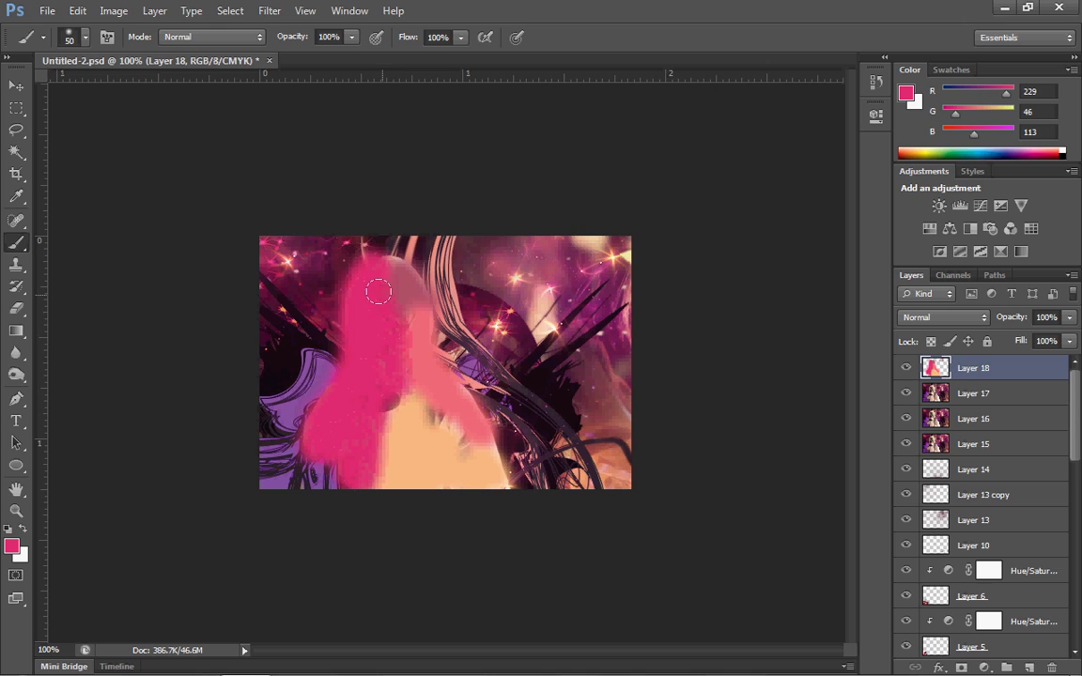
- Sample a pink-salmon from the picture and paint a salmon stroke down the figure's right side
{"action": "key", "text": "i"}
{"action": "left_click", "coordinate": [407, 280]}
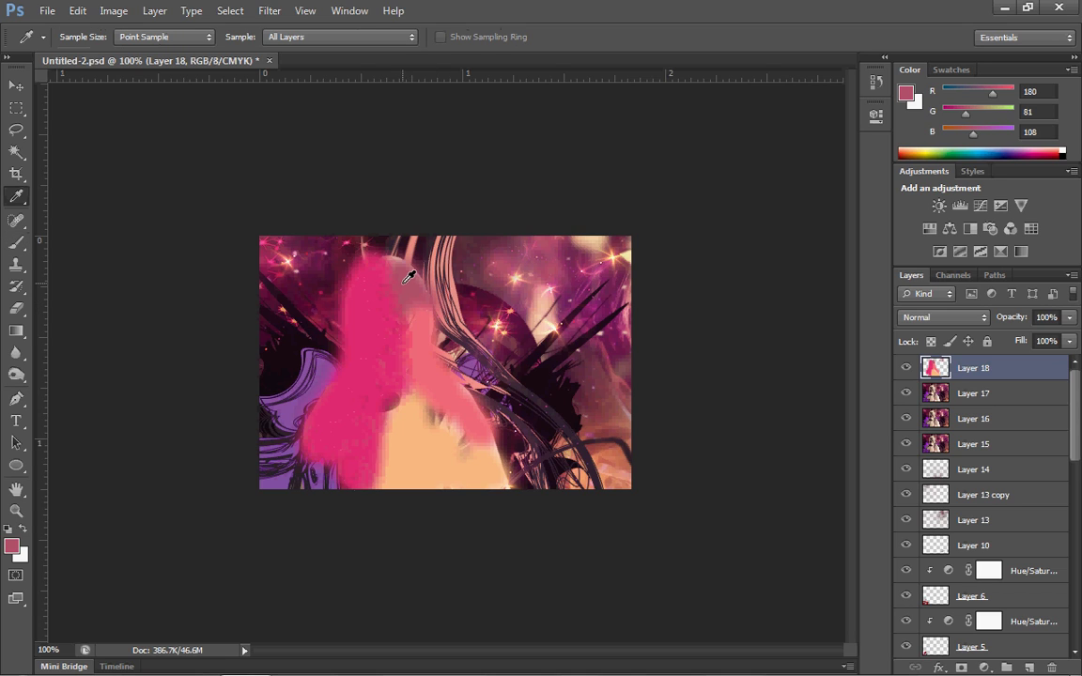
{"action": "key", "text": "b"}
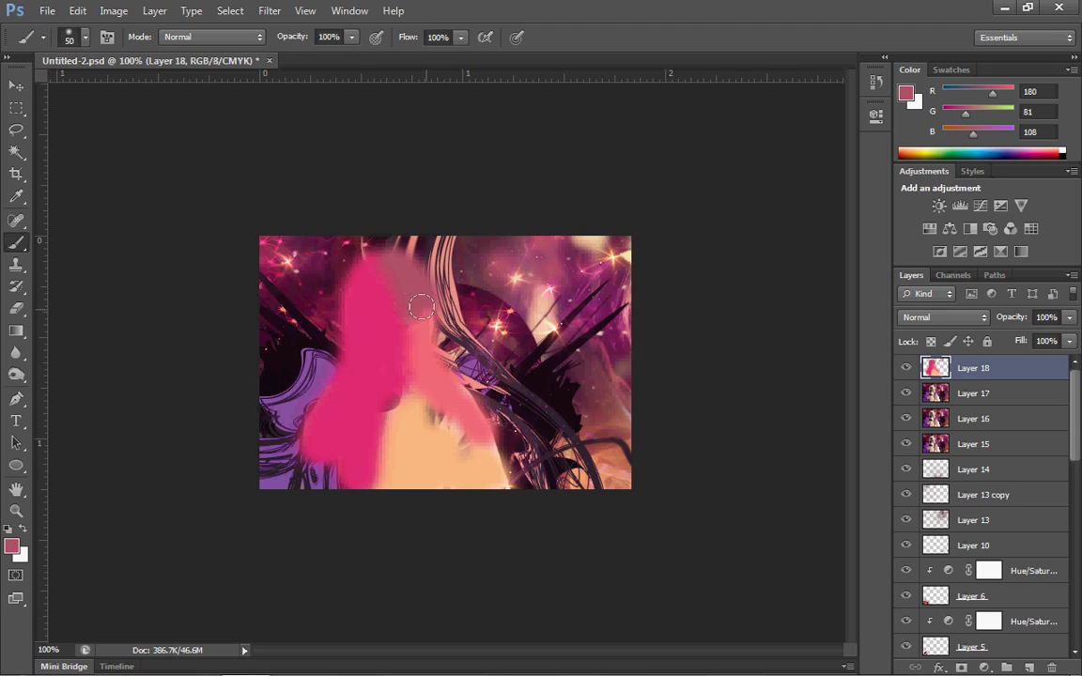
{"action": "key", "text": "i"}
{"action": "left_click", "coordinate": [444, 381]}
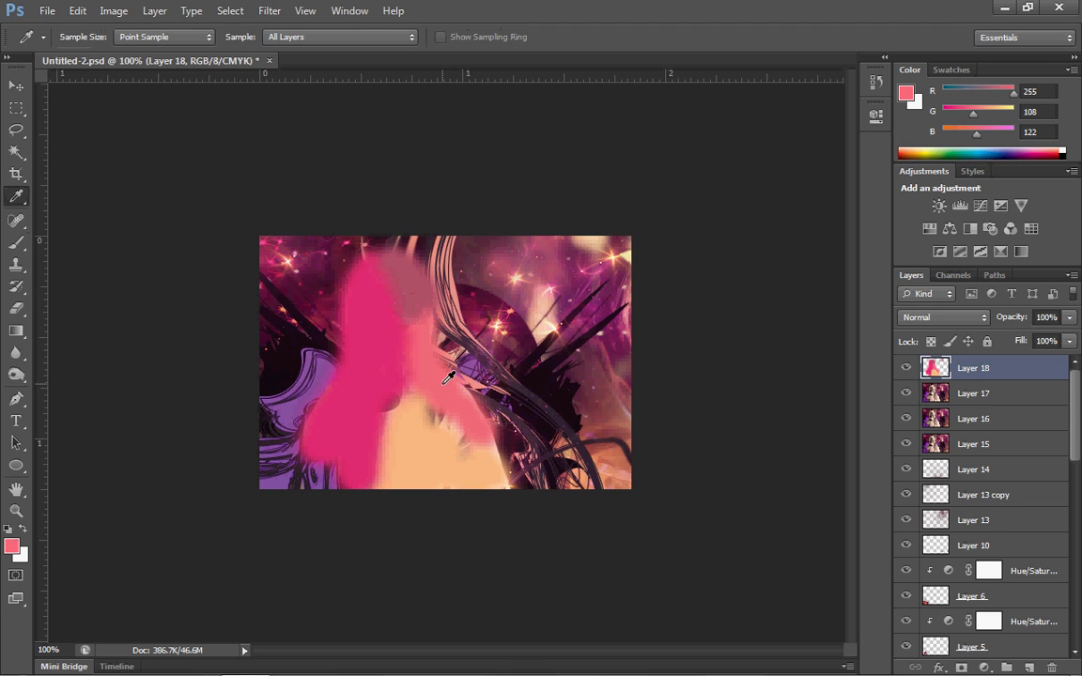
{"action": "key", "text": "b"}
{"action": "mouse_move", "coordinate": [405, 356]}
{"action": "left_mouse_down"}
{"action": "mouse_move", "coordinate": [440, 411]}
{"action": "mouse_move", "coordinate": [478, 426]}
{"action": "mouse_move", "coordinate": [422, 355]}
{"action": "mouse_move", "coordinate": [420, 324]}
{"action": "mouse_move", "coordinate": [490, 441]}
{"action": "left_mouse_up"}
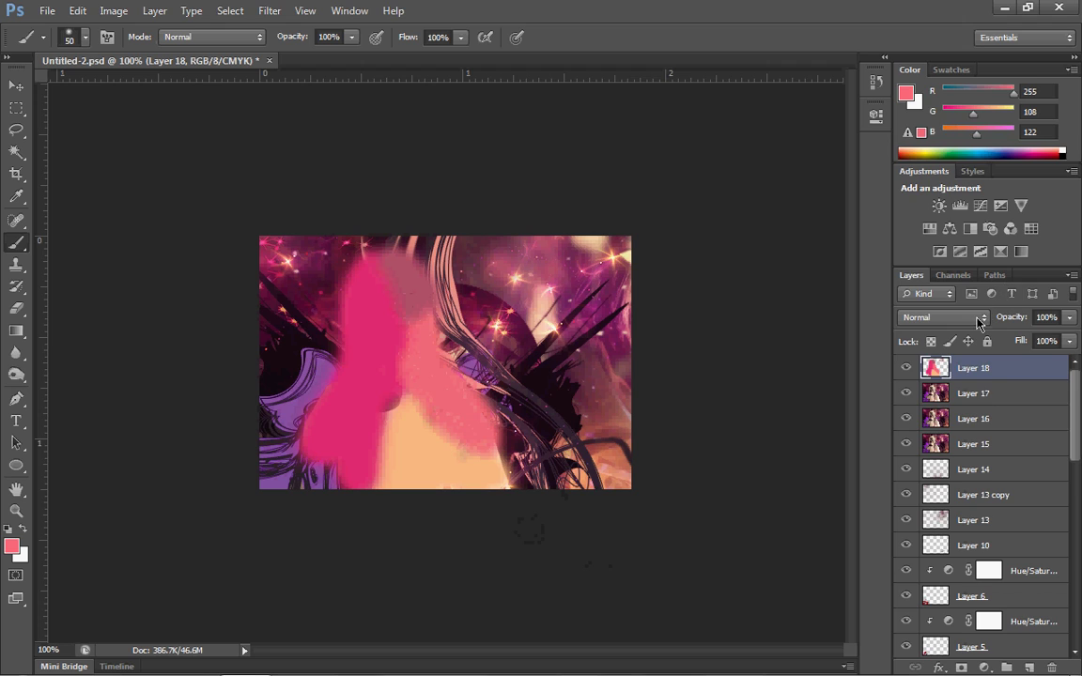
- Try Luminosity and Soft Light blending on Layer 18, settling on Linear Dodge (Add)
{"action": "left_click", "coordinate": [978, 323]}
{"action": "left_click", "coordinate": [930, 424]}
{"action": "left_click", "coordinate": [934, 321]}
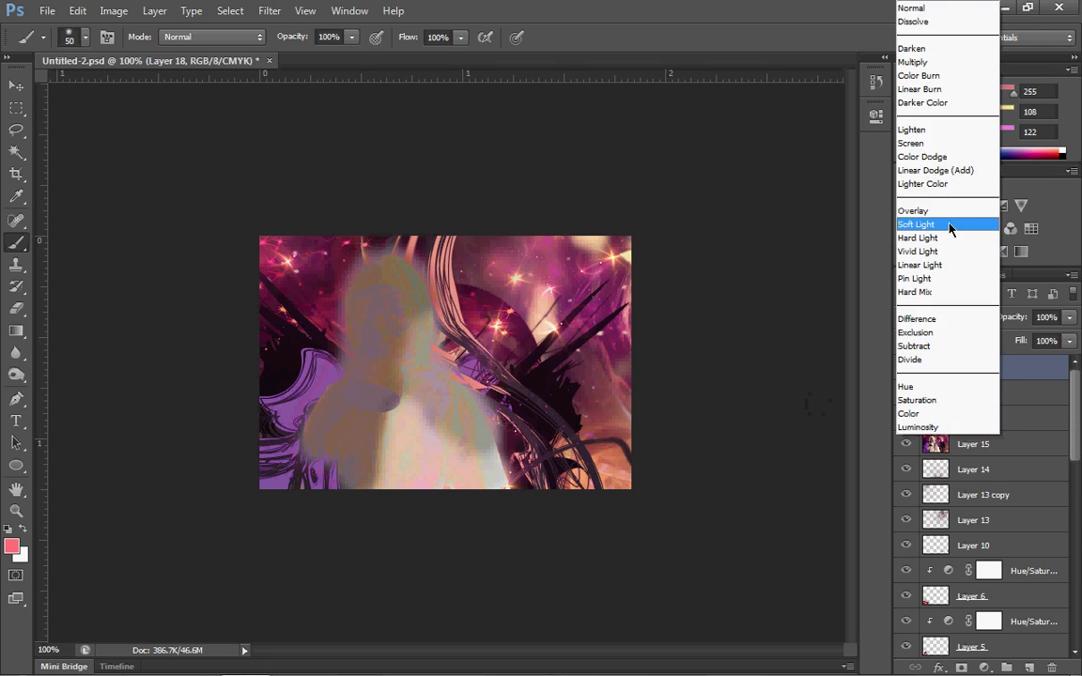
{"action": "left_click", "coordinate": [948, 223]}
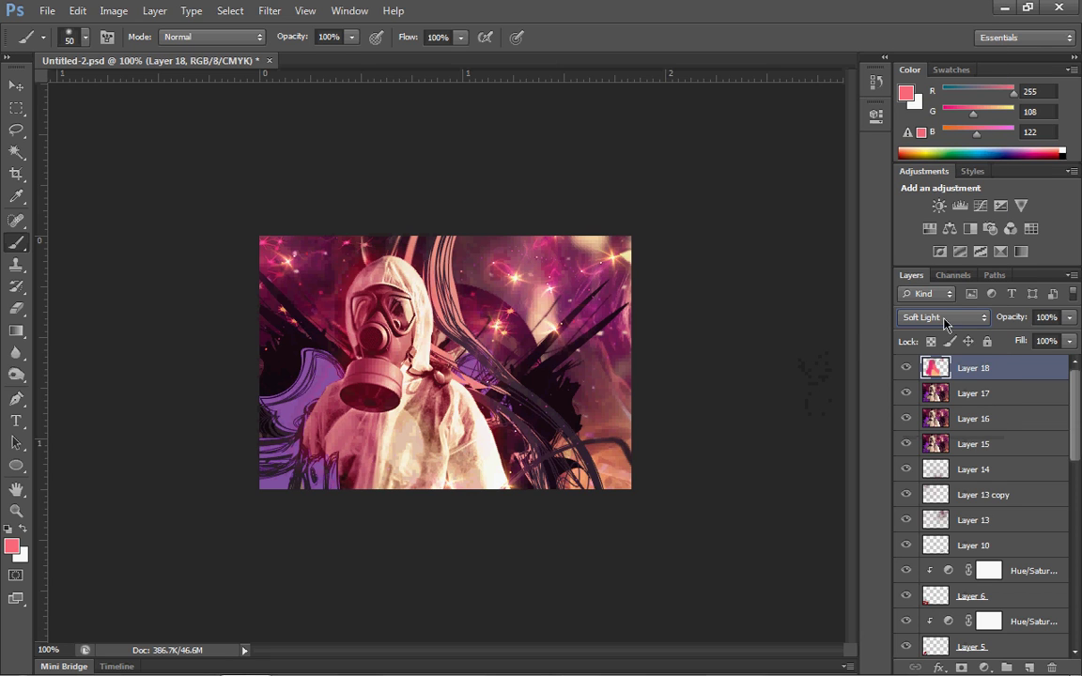
{"action": "left_click", "coordinate": [977, 319]}
{"action": "left_click", "coordinate": [957, 170]}
- Set Layer 18's opacity to 20% and toggle its visibility to compare the glow
{"action": "left_click", "coordinate": [1045, 316]}
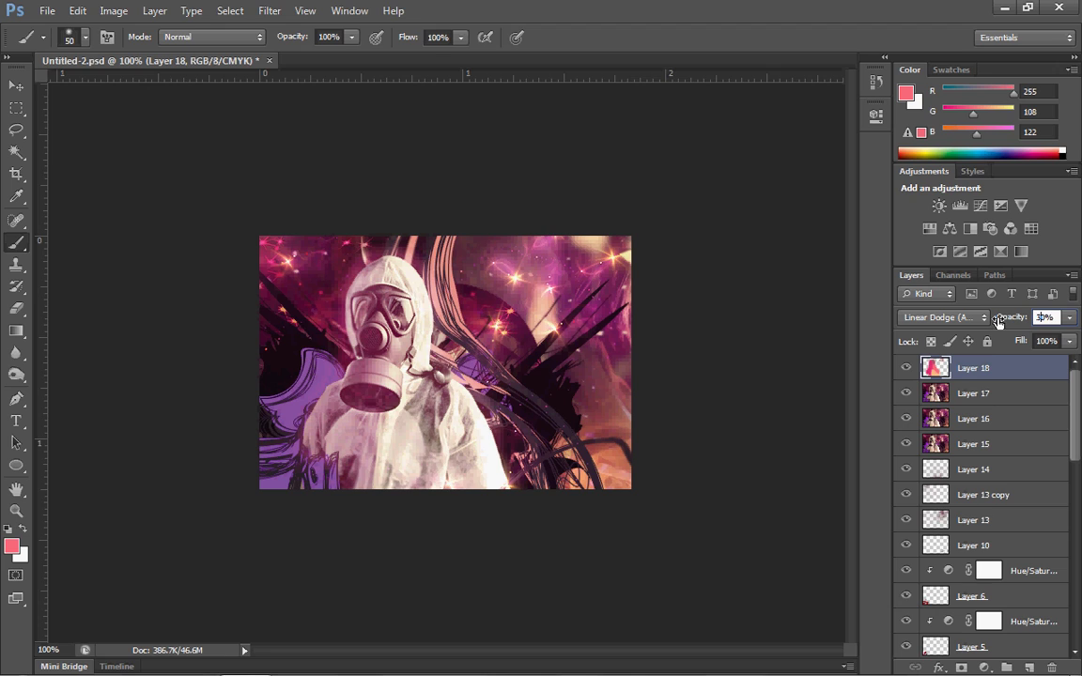
{"action": "type", "text": "20"}
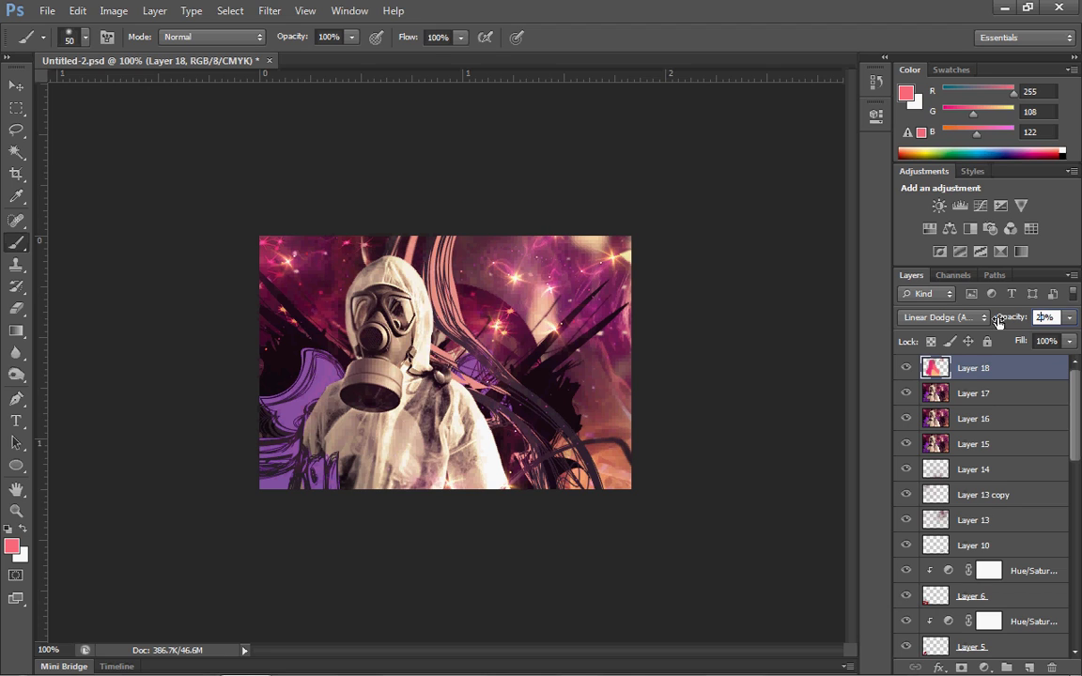
{"action": "key", "text": "shift+Up"}
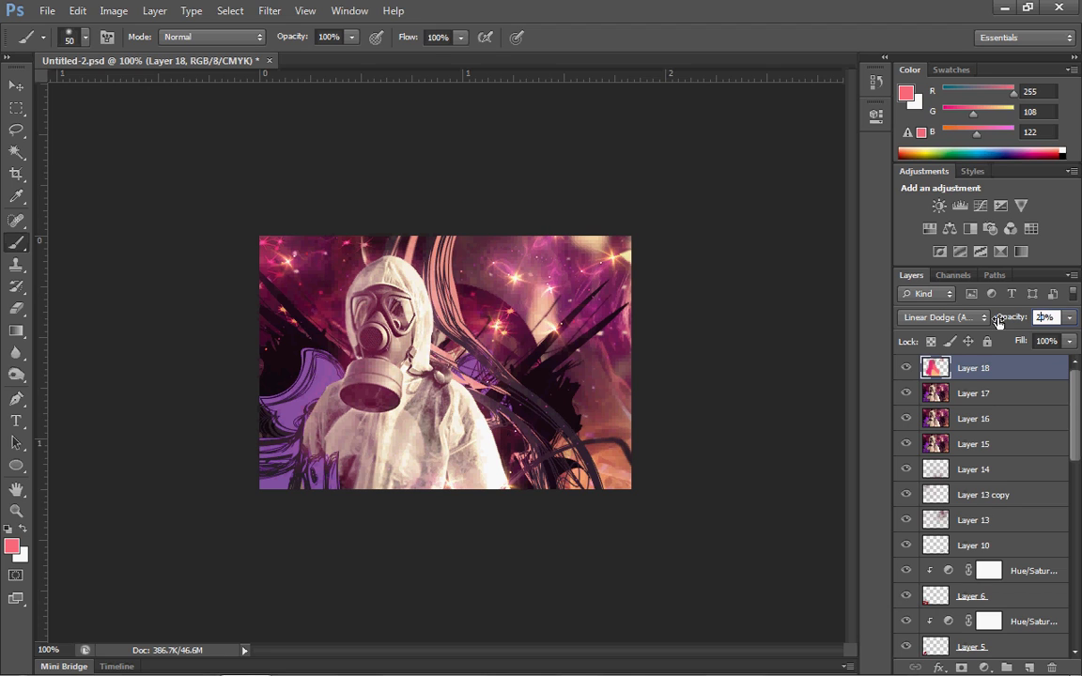
{"action": "key", "text": "Return"}
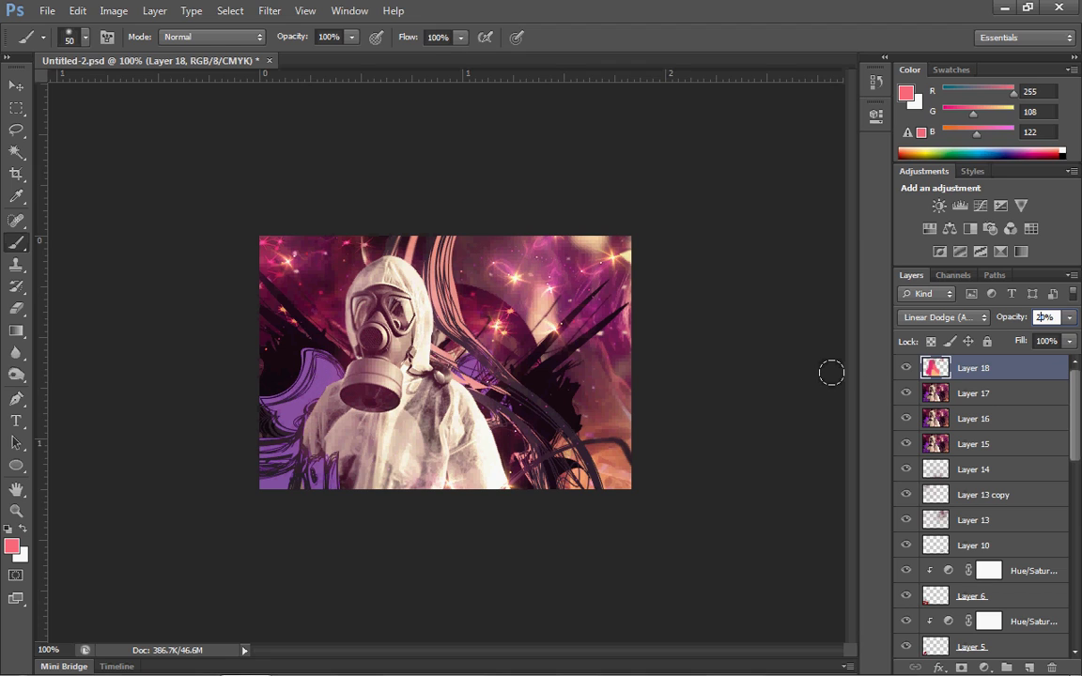
{"action": "left_click", "coordinate": [906, 367]}
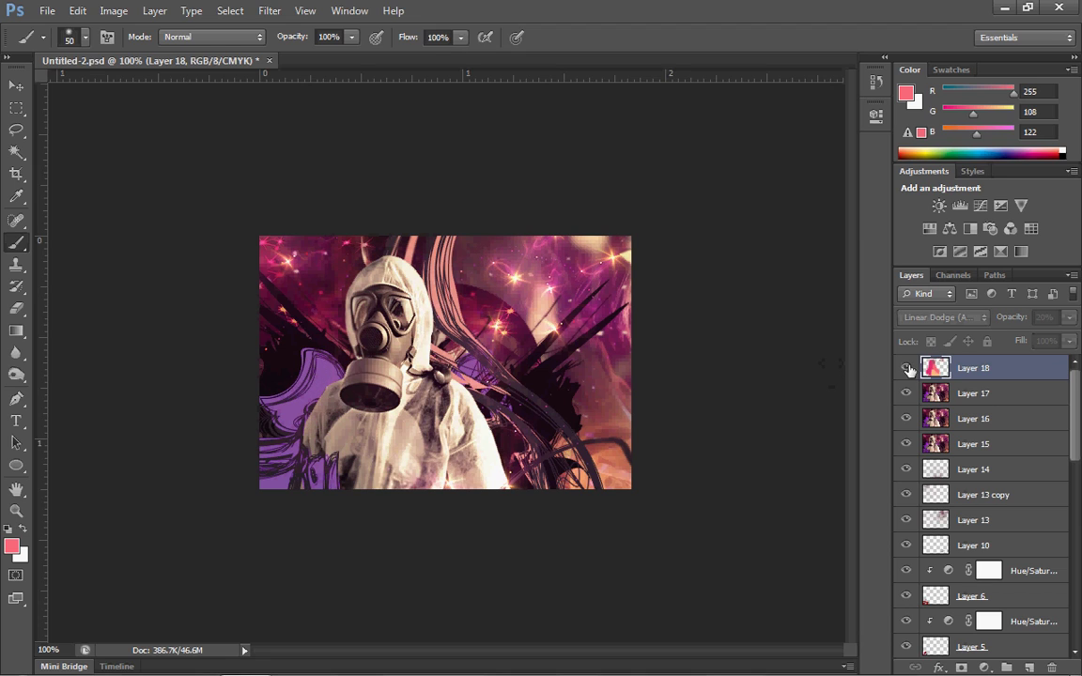
{"action": "left_click", "coordinate": [906, 369]}
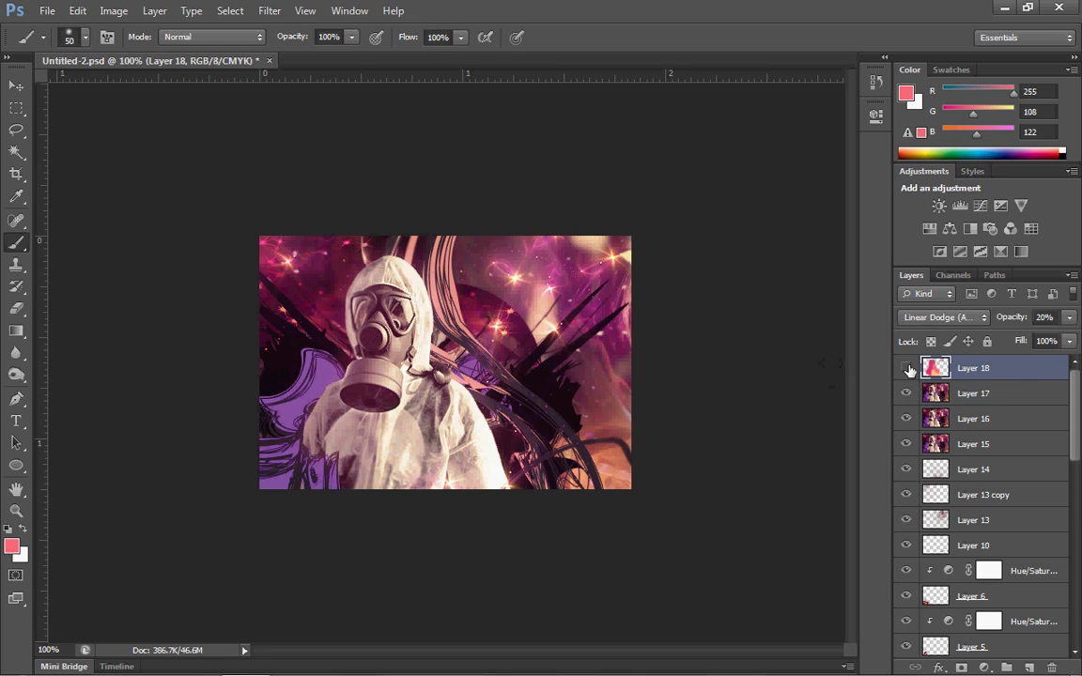
{"action": "left_click", "coordinate": [907, 369]}
{"action": "left_click", "coordinate": [907, 368]}
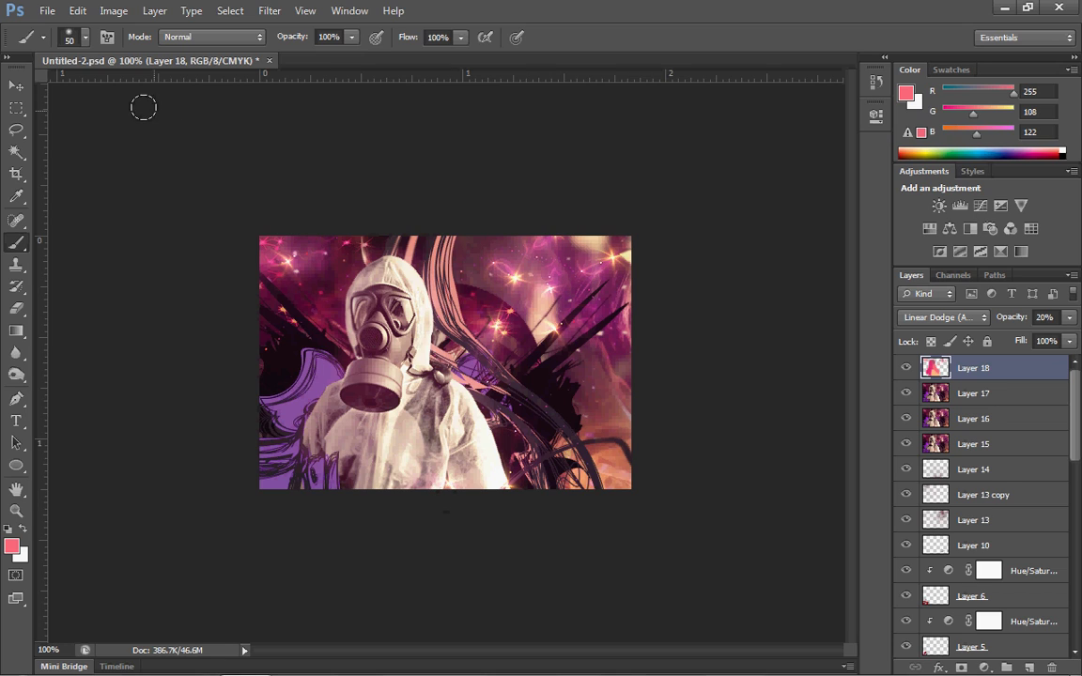
- Select the whole canvas, Copy Merged, and paste it as new Layer 19
{"action": "left_click", "coordinate": [18, 89]}
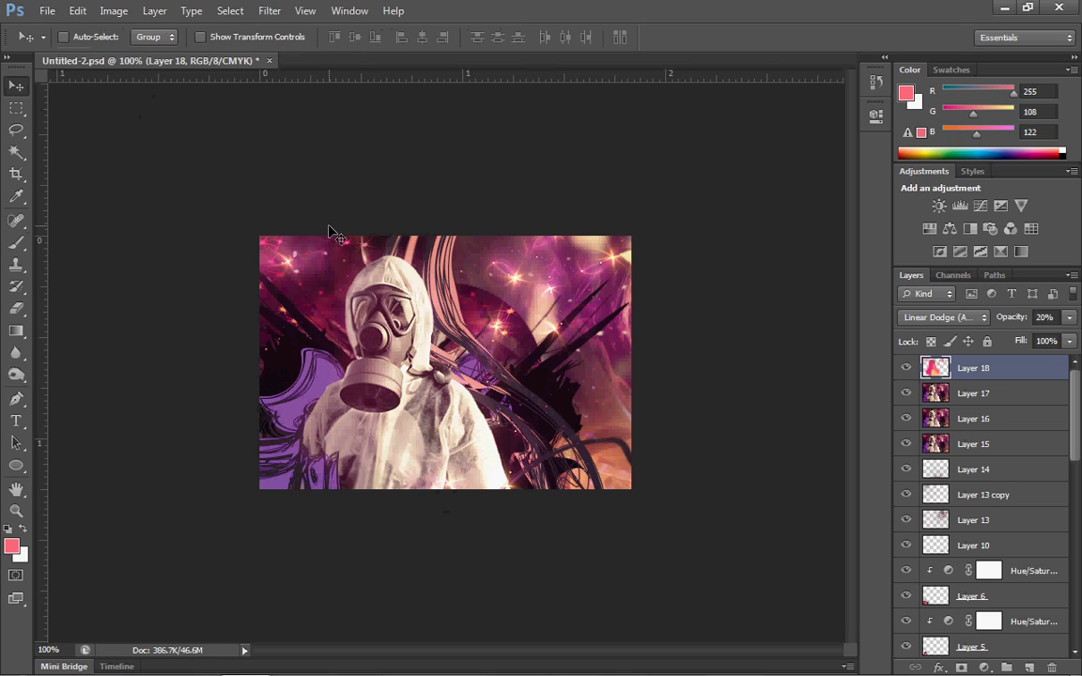
{"action": "key", "text": "ctrl+a"}
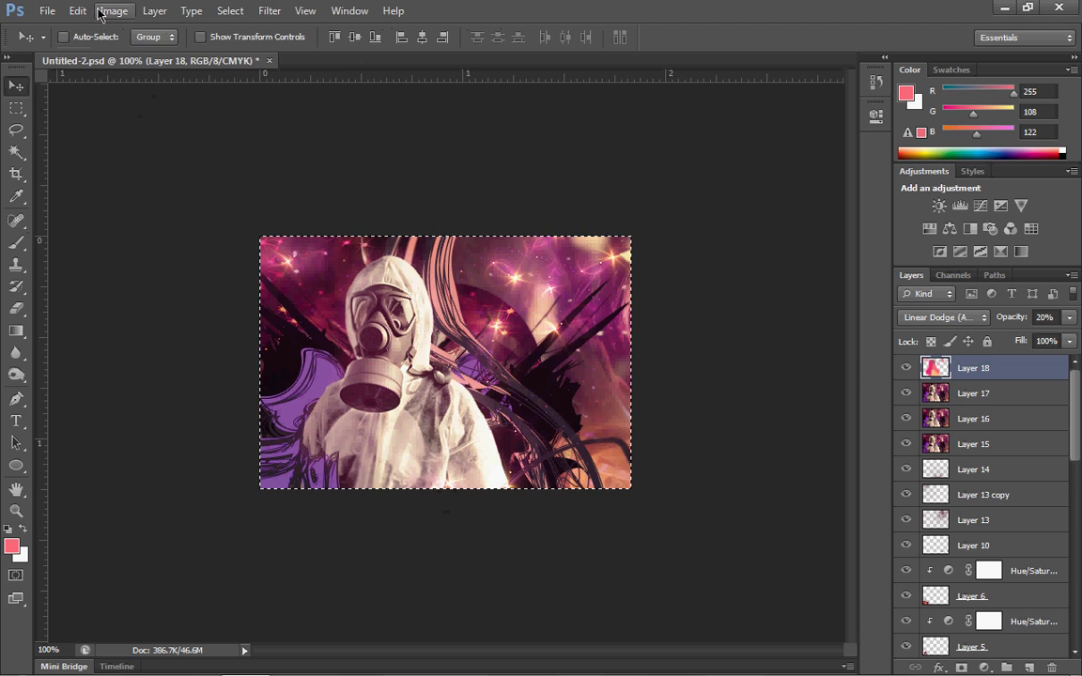
{"action": "left_click", "coordinate": [77, 10]}
{"action": "mouse_move", "coordinate": [113, 12]}
{"action": "mouse_move", "coordinate": [77, 10]}
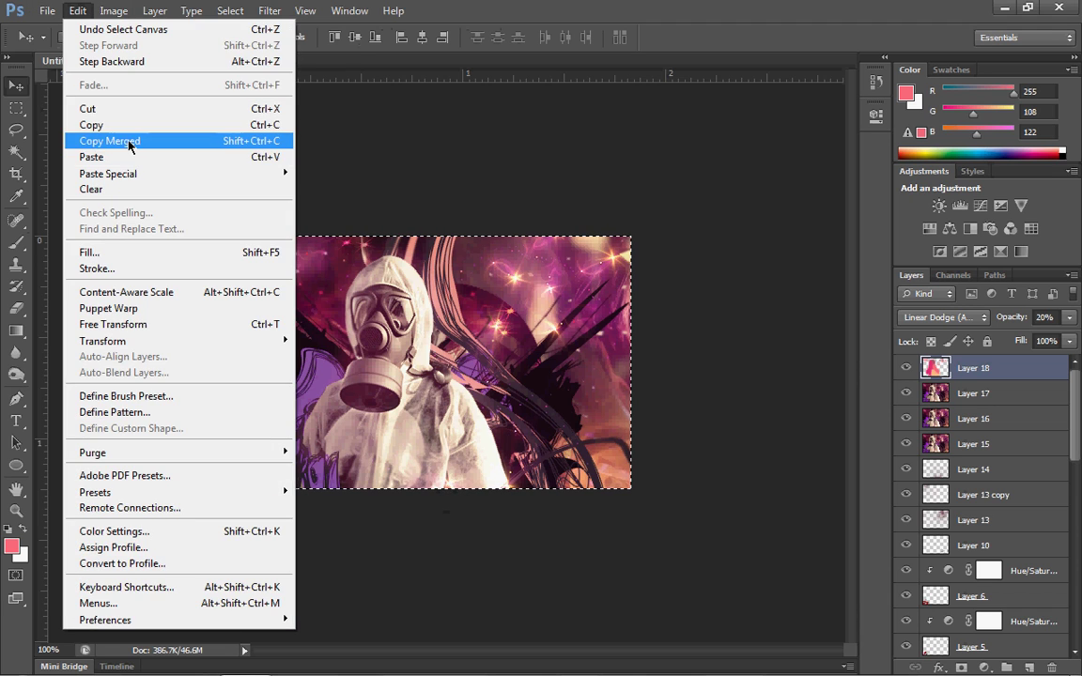
{"action": "left_click", "coordinate": [117, 134]}
{"action": "key", "text": "ctrl+v"}
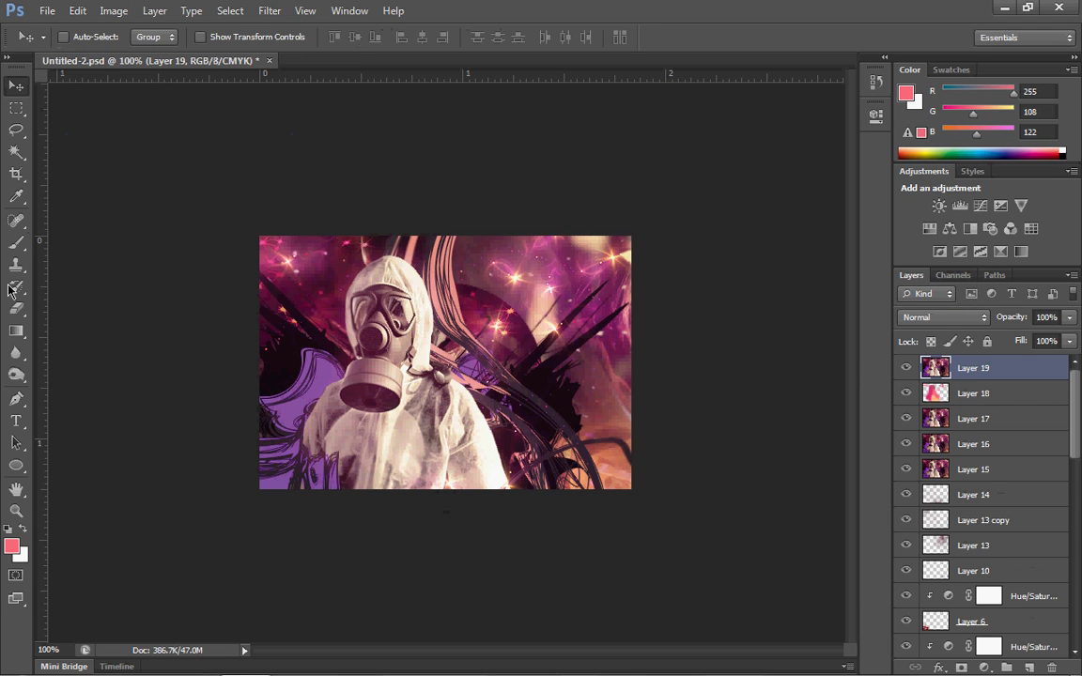
- Dodge the lower suit, the lower-left purple strokes and the dark right-hand splash on Layer 19
{"action": "left_click", "coordinate": [16, 374]}
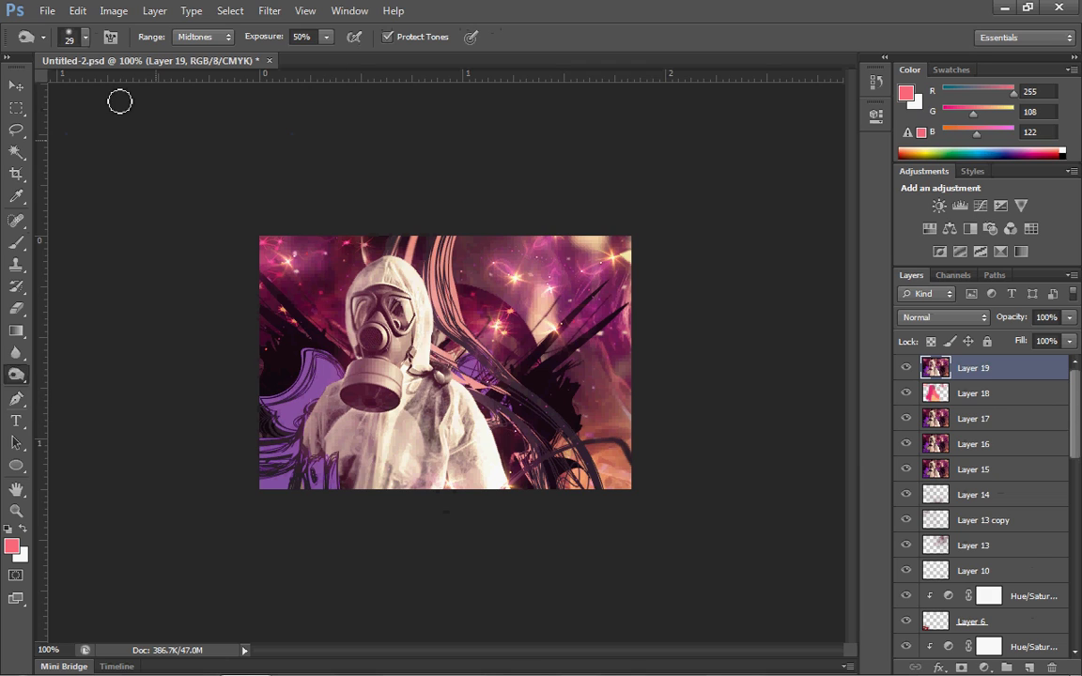
{"action": "mouse_move", "coordinate": [339, 373]}
{"action": "left_mouse_down"}
{"action": "mouse_move", "coordinate": [331, 396]}
{"action": "mouse_move", "coordinate": [372, 480]}
{"action": "mouse_move", "coordinate": [328, 394]}
{"action": "mouse_move", "coordinate": [320, 422]}
{"action": "mouse_move", "coordinate": [315, 376]}
{"action": "mouse_move", "coordinate": [332, 453]}
{"action": "mouse_move", "coordinate": [302, 358]}
{"action": "mouse_move", "coordinate": [285, 389]}
{"action": "mouse_move", "coordinate": [315, 438]}
{"action": "mouse_move", "coordinate": [304, 360]}
{"action": "mouse_move", "coordinate": [326, 349]}
{"action": "mouse_move", "coordinate": [357, 384]}
{"action": "mouse_move", "coordinate": [329, 336]}
{"action": "mouse_move", "coordinate": [338, 310]}
{"action": "mouse_move", "coordinate": [379, 295]}
{"action": "mouse_move", "coordinate": [340, 272]}
{"action": "mouse_move", "coordinate": [336, 288]}
{"action": "mouse_move", "coordinate": [343, 246]}
{"action": "mouse_move", "coordinate": [434, 448]}
{"action": "left_mouse_up"}
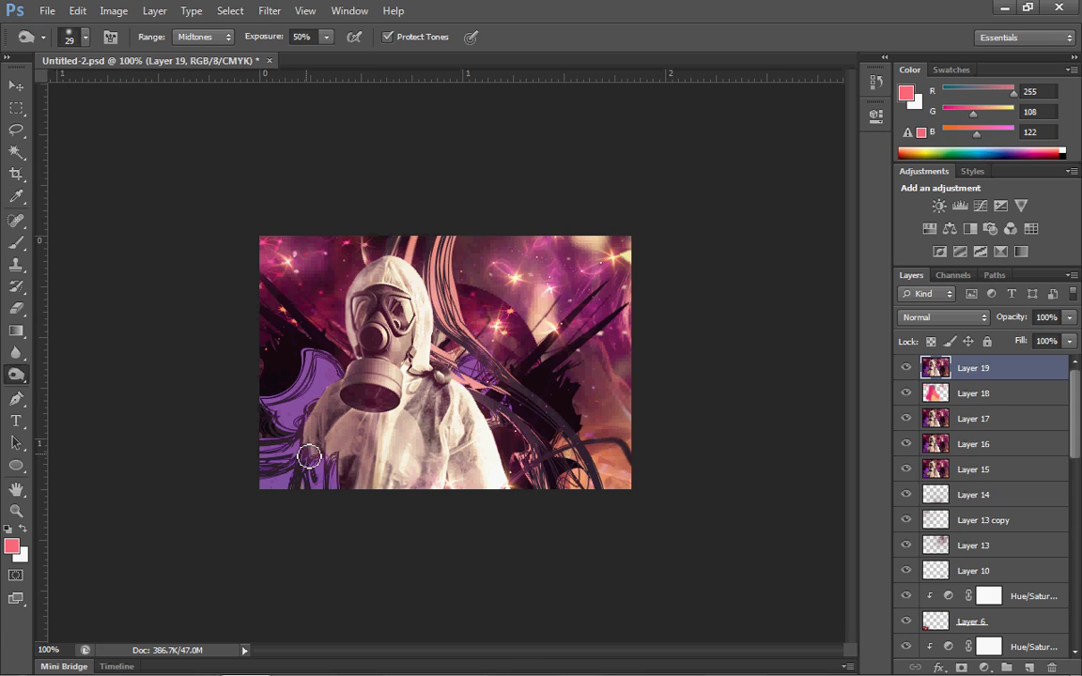
{"action": "mouse_move", "coordinate": [329, 480]}
{"action": "left_mouse_down"}
{"action": "mouse_move", "coordinate": [307, 507]}
{"action": "mouse_move", "coordinate": [297, 480]}
{"action": "mouse_move", "coordinate": [281, 491]}
{"action": "mouse_move", "coordinate": [262, 463]}
{"action": "mouse_move", "coordinate": [316, 488]}
{"action": "mouse_move", "coordinate": [249, 486]}
{"action": "mouse_move", "coordinate": [327, 503]}
{"action": "mouse_move", "coordinate": [327, 486]}
{"action": "mouse_move", "coordinate": [269, 485]}
{"action": "mouse_move", "coordinate": [315, 486]}
{"action": "mouse_move", "coordinate": [260, 477]}
{"action": "mouse_move", "coordinate": [320, 489]}
{"action": "mouse_move", "coordinate": [259, 460]}
{"action": "mouse_move", "coordinate": [294, 462]}
{"action": "mouse_move", "coordinate": [275, 450]}
{"action": "mouse_move", "coordinate": [294, 462]}
{"action": "mouse_move", "coordinate": [266, 460]}
{"action": "mouse_move", "coordinate": [320, 470]}
{"action": "left_mouse_up"}
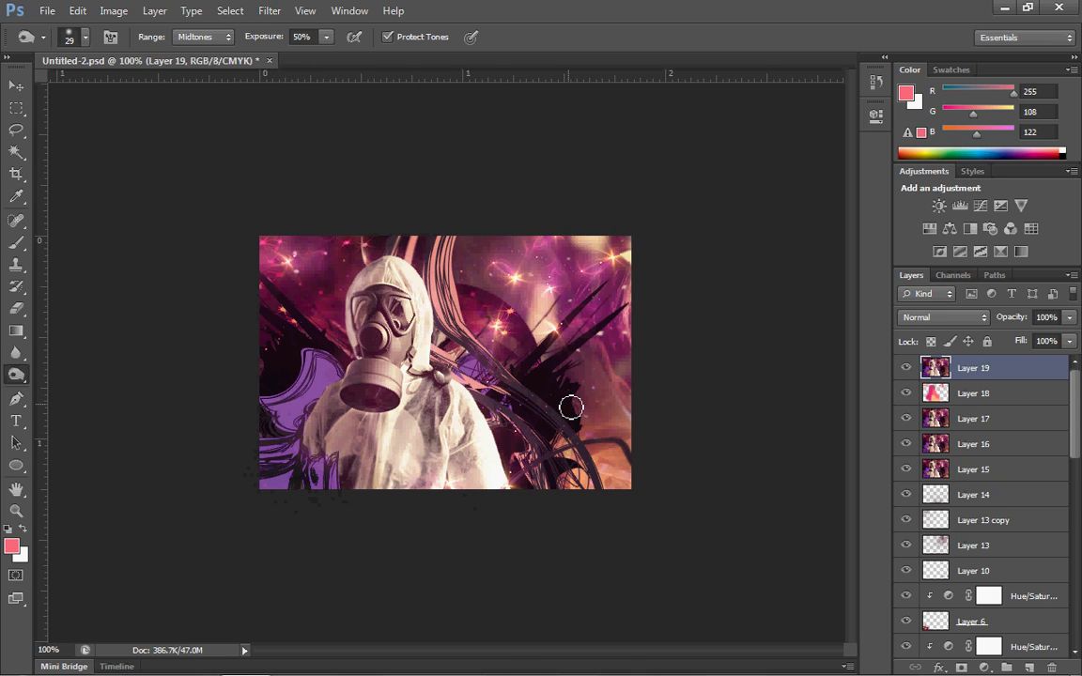
{"action": "mouse_move", "coordinate": [594, 366]}
{"action": "left_mouse_down"}
{"action": "mouse_move", "coordinate": [585, 405]}
{"action": "mouse_move", "coordinate": [601, 415]}
{"action": "mouse_move", "coordinate": [630, 363]}
{"action": "mouse_move", "coordinate": [560, 325]}
{"action": "left_mouse_up"}
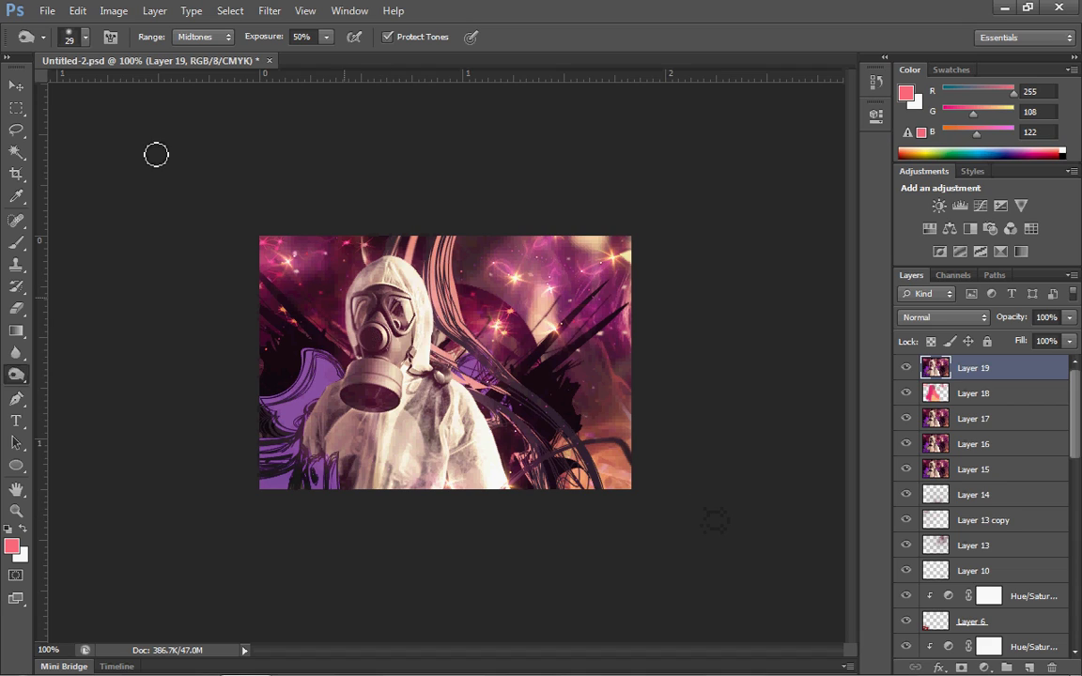
- Dodge the hood and the area around the gas mask with a larger brush
{"action": "right_click", "coordinate": [18, 376]}
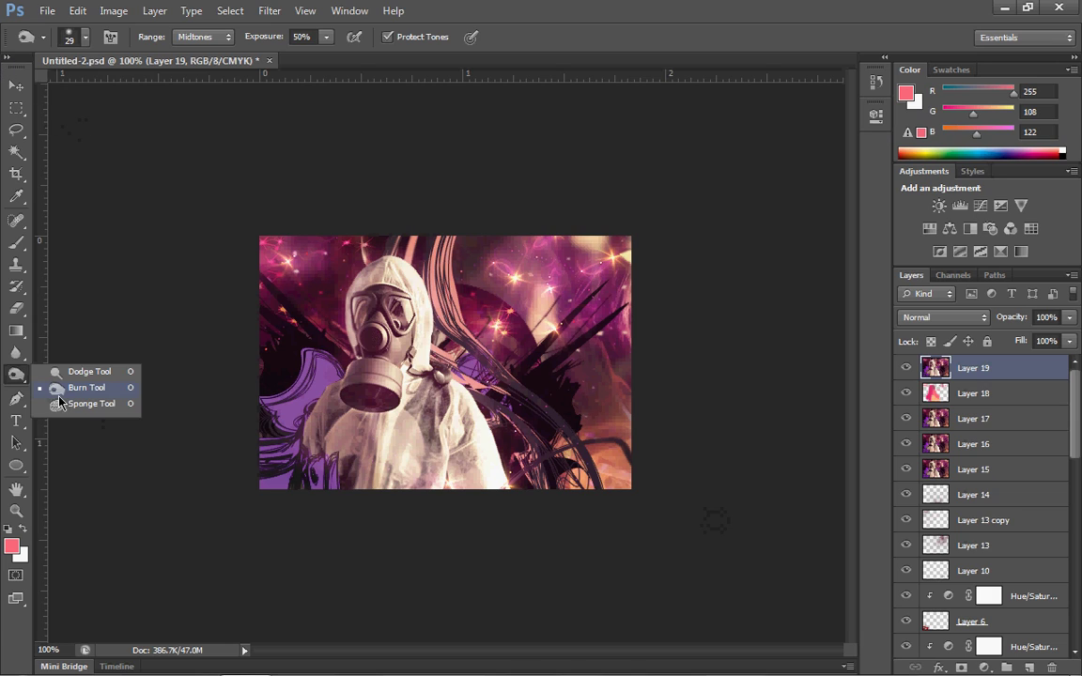
{"action": "left_click", "coordinate": [71, 373]}
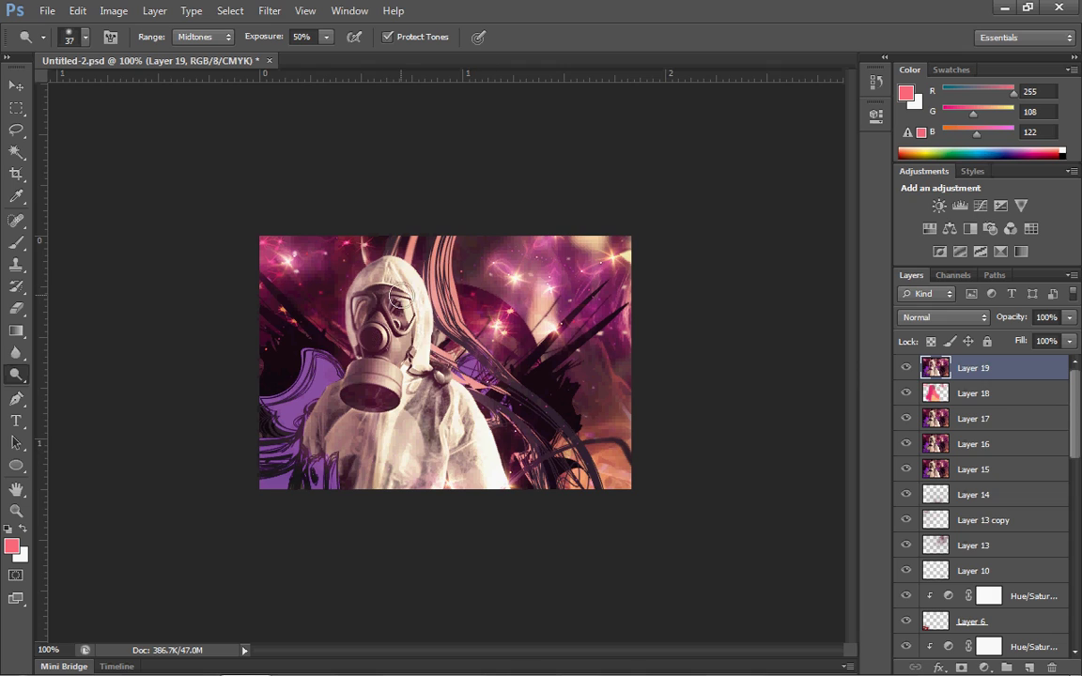
{"action": "mouse_move", "coordinate": [396, 325]}
{"action": "left_mouse_down"}
{"action": "mouse_move", "coordinate": [400, 277]}
{"action": "mouse_move", "coordinate": [419, 344]}
{"action": "mouse_move", "coordinate": [406, 345]}
{"action": "mouse_move", "coordinate": [398, 370]}
{"action": "mouse_move", "coordinate": [382, 368]}
{"action": "mouse_move", "coordinate": [409, 395]}
{"action": "mouse_move", "coordinate": [396, 436]}
{"action": "mouse_move", "coordinate": [410, 486]}
{"action": "mouse_move", "coordinate": [425, 373]}
{"action": "mouse_move", "coordinate": [435, 468]}
{"action": "mouse_move", "coordinate": [432, 411]}
{"action": "mouse_move", "coordinate": [483, 520]}
{"action": "mouse_move", "coordinate": [451, 390]}
{"action": "left_mouse_up"}
{"action": "mouse_move", "coordinate": [477, 343]}
{"action": "left_mouse_down"}
{"action": "mouse_move", "coordinate": [450, 277]}
{"action": "mouse_move", "coordinate": [443, 285]}
{"action": "mouse_move", "coordinate": [444, 248]}
{"action": "mouse_move", "coordinate": [442, 290]}
{"action": "mouse_move", "coordinate": [440, 235]}
{"action": "mouse_move", "coordinate": [472, 366]}
{"action": "mouse_move", "coordinate": [472, 356]}
{"action": "mouse_move", "coordinate": [509, 394]}
{"action": "mouse_move", "coordinate": [540, 405]}
{"action": "mouse_move", "coordinate": [549, 436]}
{"action": "mouse_move", "coordinate": [469, 385]}
{"action": "mouse_move", "coordinate": [487, 387]}
{"action": "mouse_move", "coordinate": [524, 458]}
{"action": "mouse_move", "coordinate": [343, 451]}
{"action": "mouse_move", "coordinate": [294, 259]}
{"action": "mouse_move", "coordinate": [274, 260]}
{"action": "mouse_move", "coordinate": [273, 310]}
{"action": "mouse_move", "coordinate": [280, 290]}
{"action": "mouse_move", "coordinate": [359, 293]}
{"action": "mouse_move", "coordinate": [339, 362]}
{"action": "left_mouse_up"}
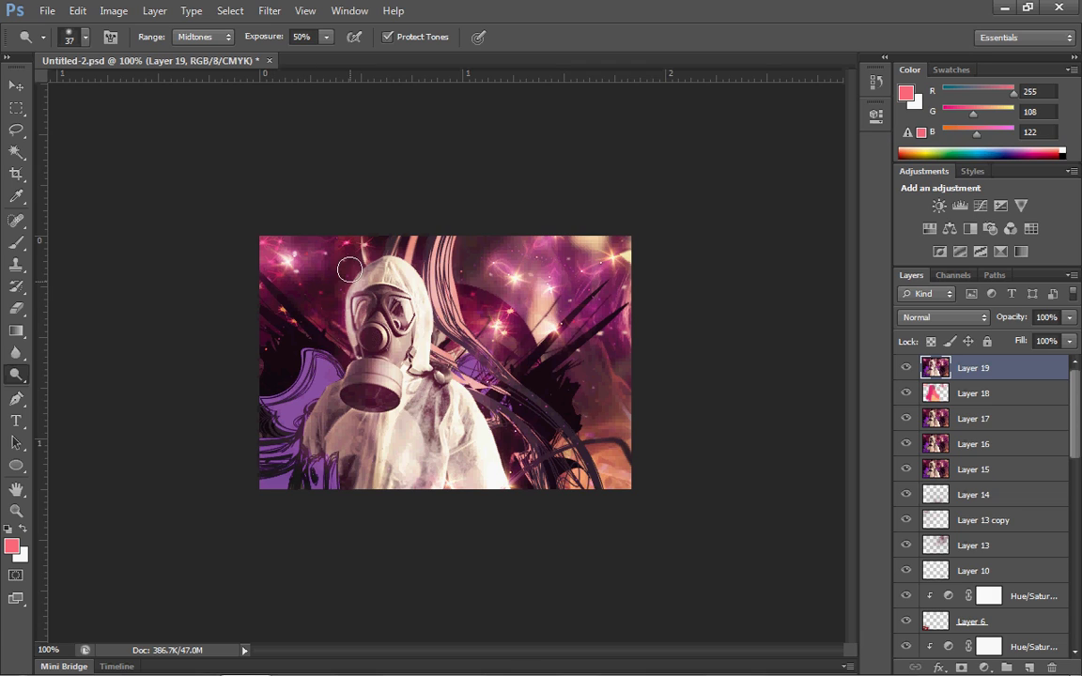
- Burn the gas-mask canister and respirator darker
{"action": "right_click", "coordinate": [17, 379]}
{"action": "left_click", "coordinate": [56, 389]}
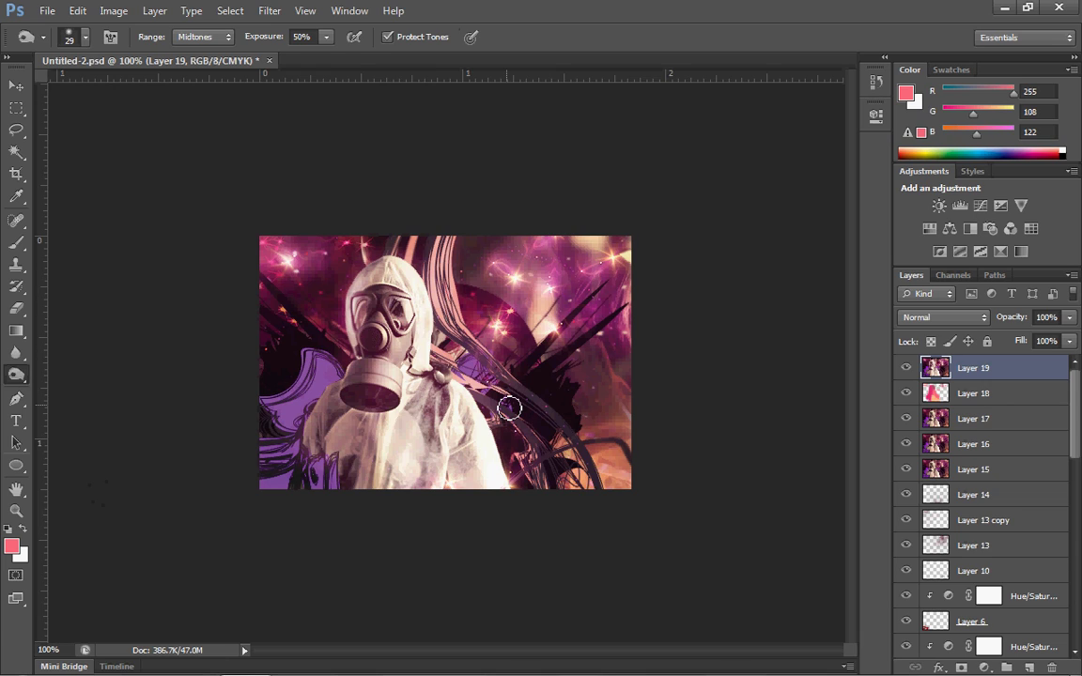
{"action": "mouse_move", "coordinate": [357, 371]}
{"action": "left_mouse_down"}
{"action": "mouse_move", "coordinate": [333, 362]}
{"action": "mouse_move", "coordinate": [383, 399]}
{"action": "mouse_move", "coordinate": [363, 399]}
{"action": "mouse_move", "coordinate": [367, 416]}
{"action": "mouse_move", "coordinate": [310, 411]}
{"action": "mouse_move", "coordinate": [327, 379]}
{"action": "mouse_move", "coordinate": [349, 422]}
{"action": "mouse_move", "coordinate": [333, 380]}
{"action": "mouse_move", "coordinate": [297, 374]}
{"action": "left_mouse_up"}
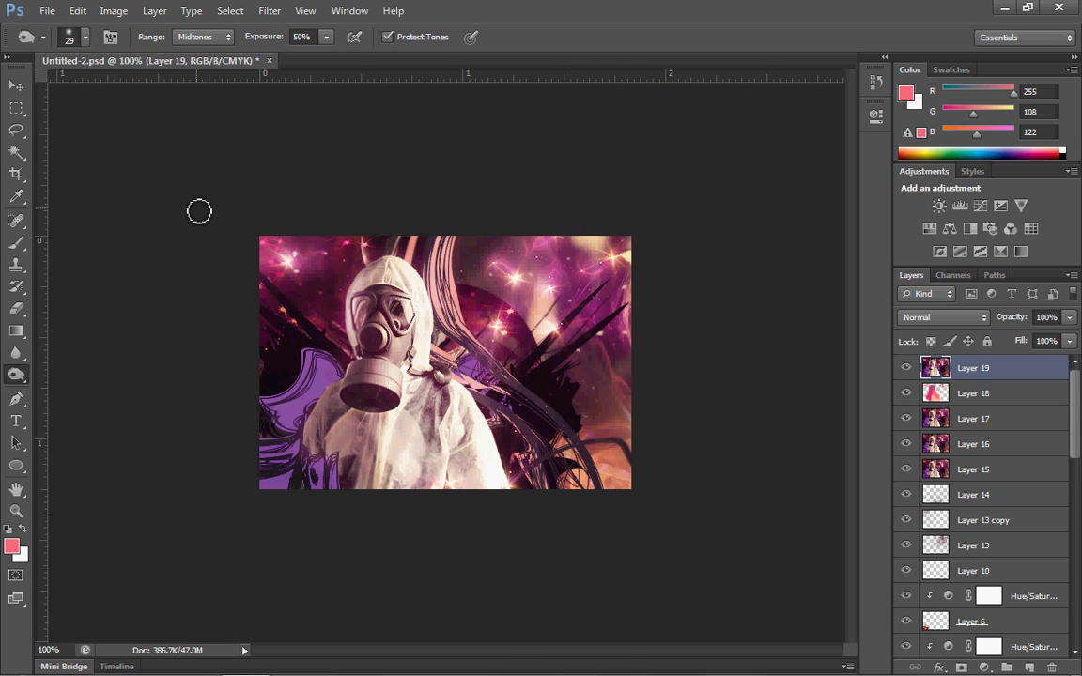
{"action": "left_click", "coordinate": [16, 86]}
- Paste a merged copy of the whole canvas as new Layer 20
{"action": "key", "text": "ctrl+a"}
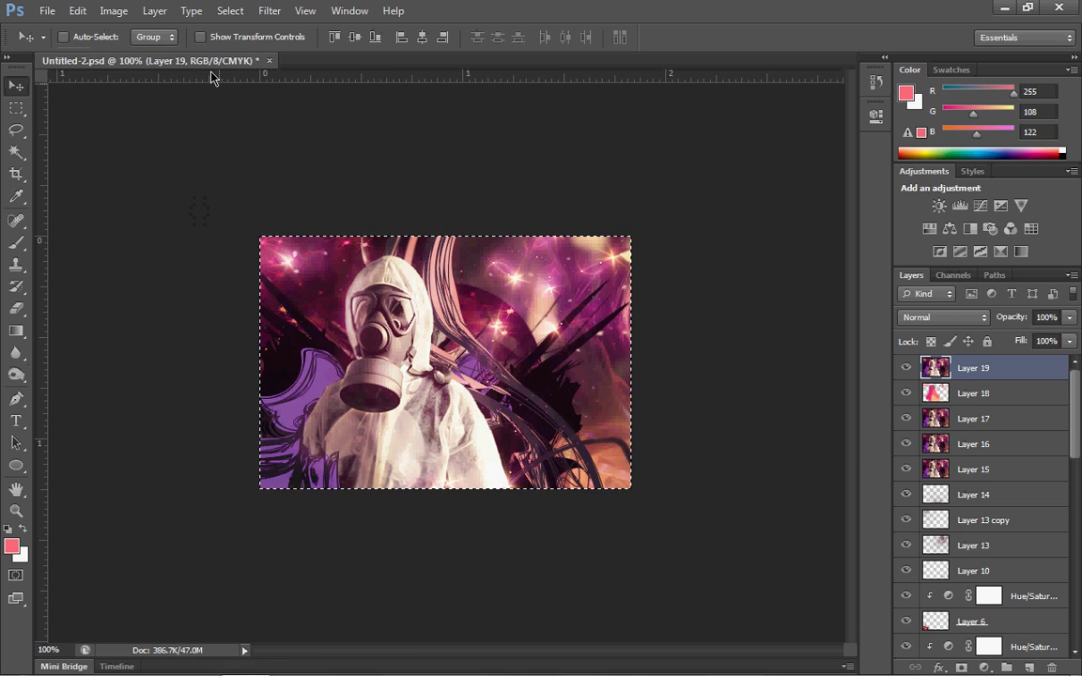
{"action": "left_click", "coordinate": [80, 12]}
{"action": "left_click", "coordinate": [152, 140]}
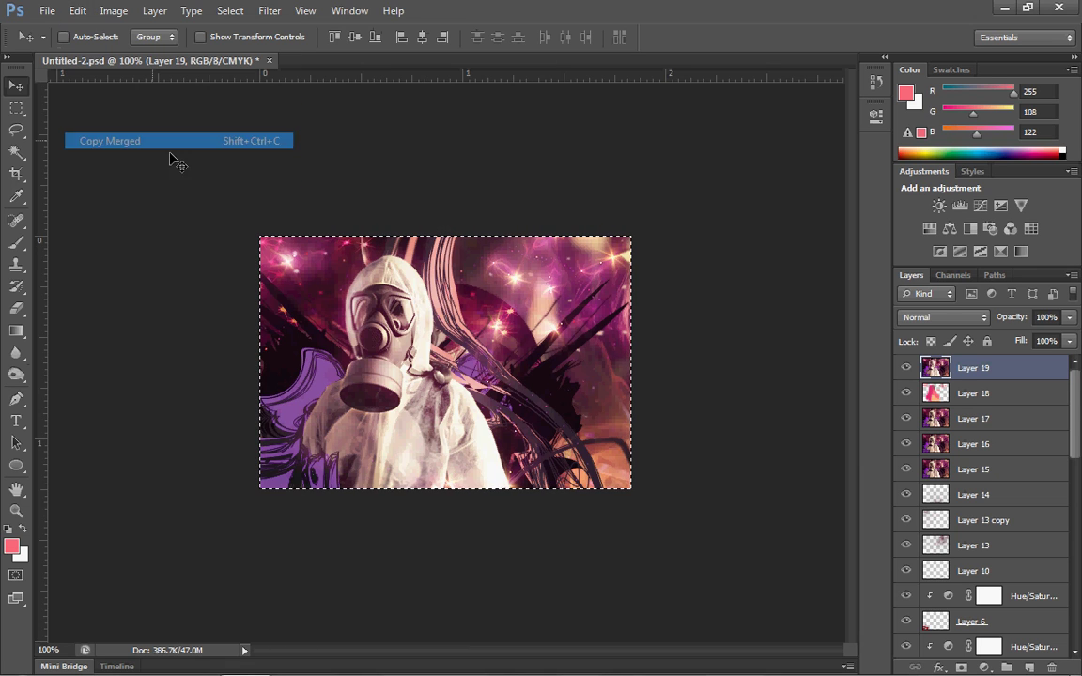
{"action": "key", "text": "ctrl+v"}
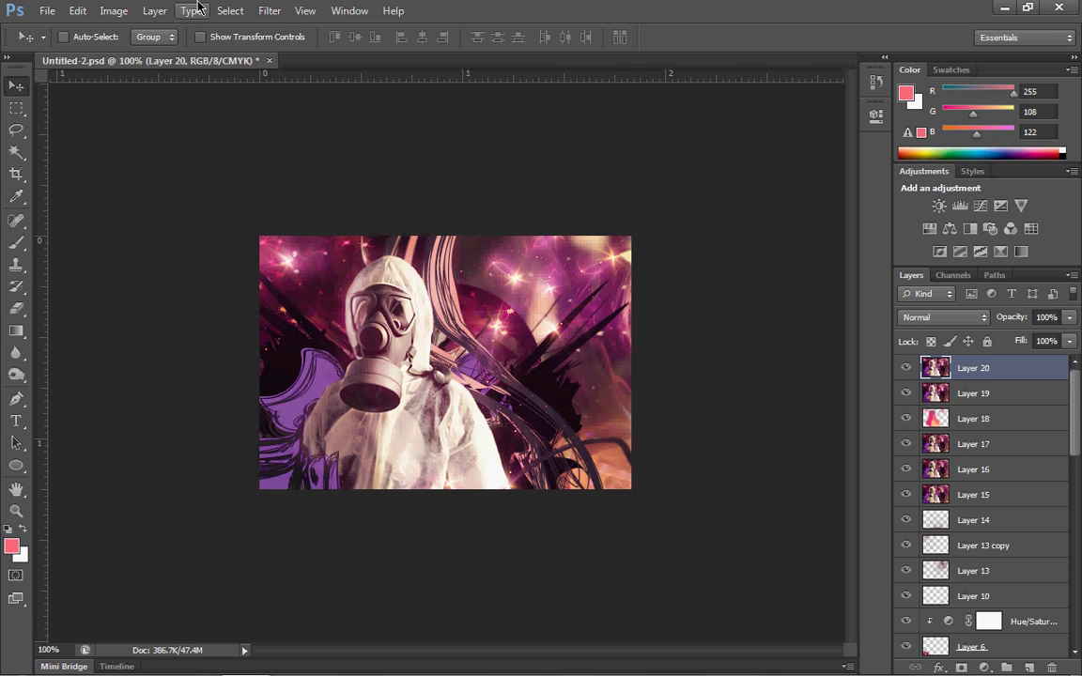
- Apply Smart Sharpen to Layer 20 at about 32% amount, 1.0 px radius, and toggle it to compare
{"action": "left_click", "coordinate": [269, 10]}
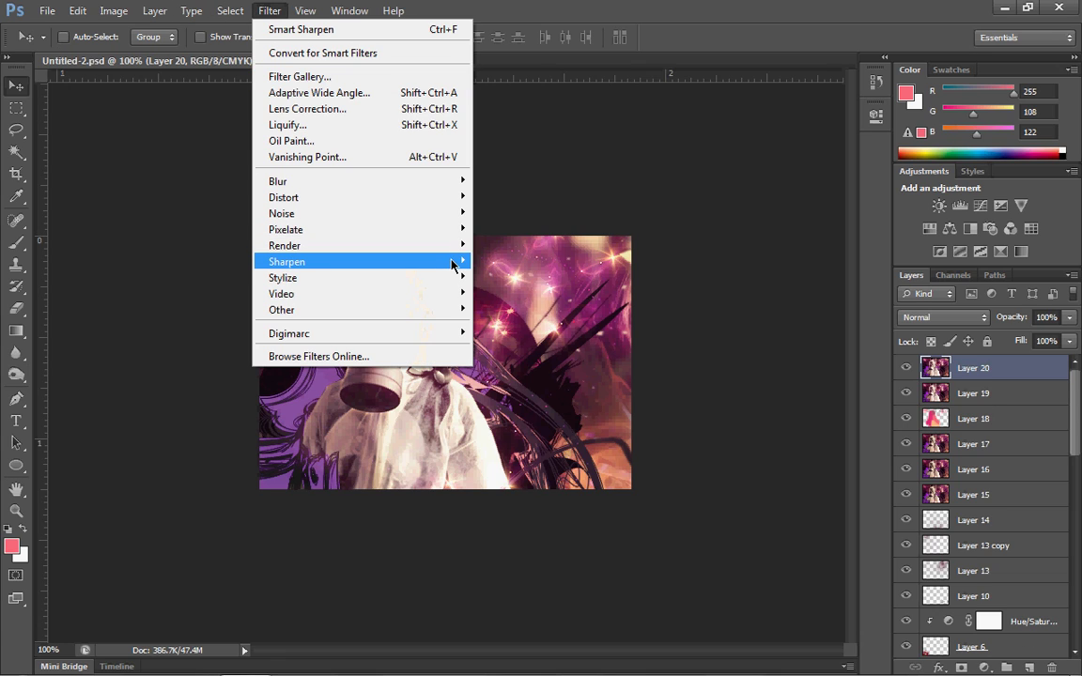
{"action": "mouse_move", "coordinate": [452, 265]}
{"action": "left_click", "coordinate": [495, 309]}
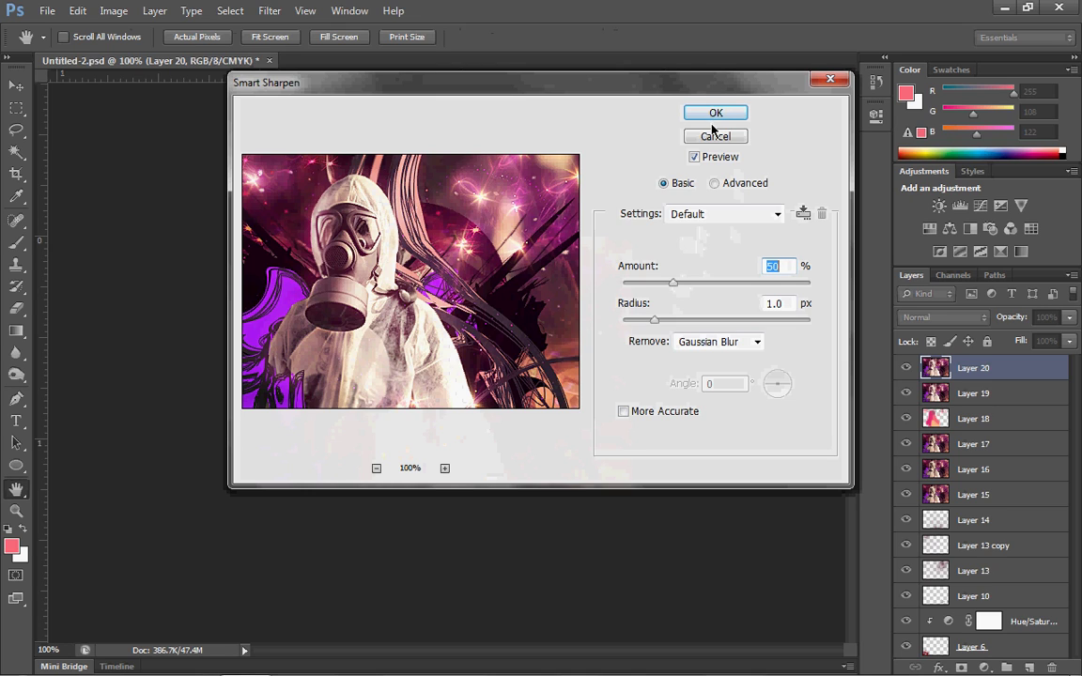
{"action": "mouse_move", "coordinate": [445, 271]}
{"action": "left_mouse_down"}
{"action": "mouse_move", "coordinate": [461, 272]}
{"action": "mouse_move", "coordinate": [424, 267]}
{"action": "left_mouse_up"}
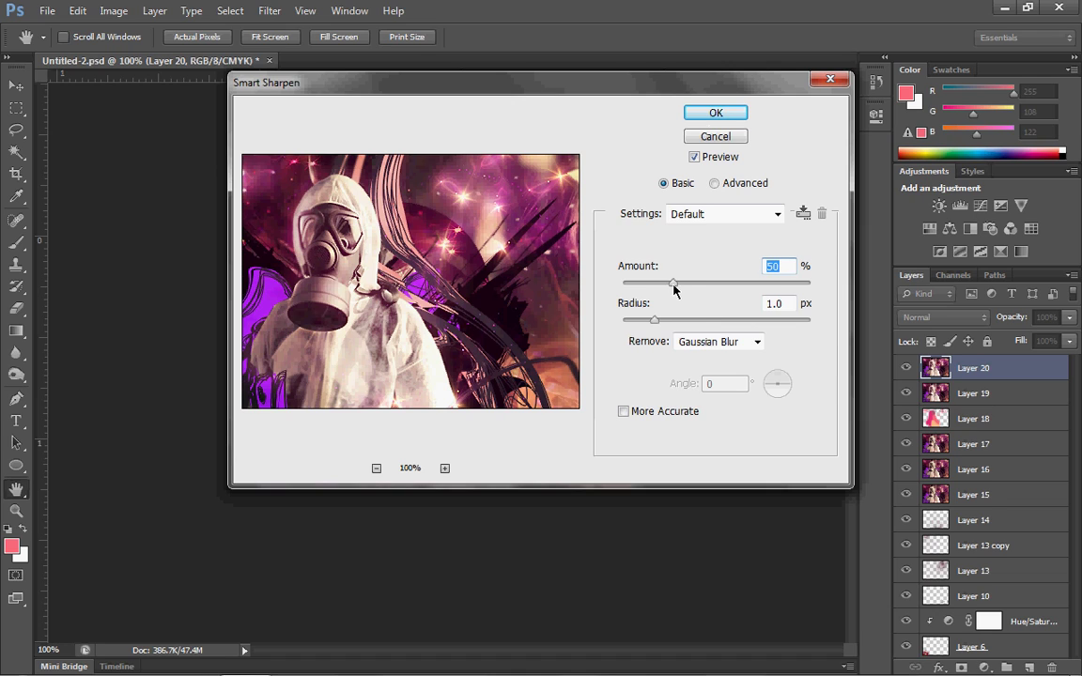
{"action": "left_click_drag", "start_coordinate": [673, 285], "coordinate": [660, 282]}
{"action": "left_click_drag", "start_coordinate": [651, 287], "coordinate": [639, 284]}
{"action": "left_click_drag", "start_coordinate": [650, 314], "coordinate": [721, 319]}
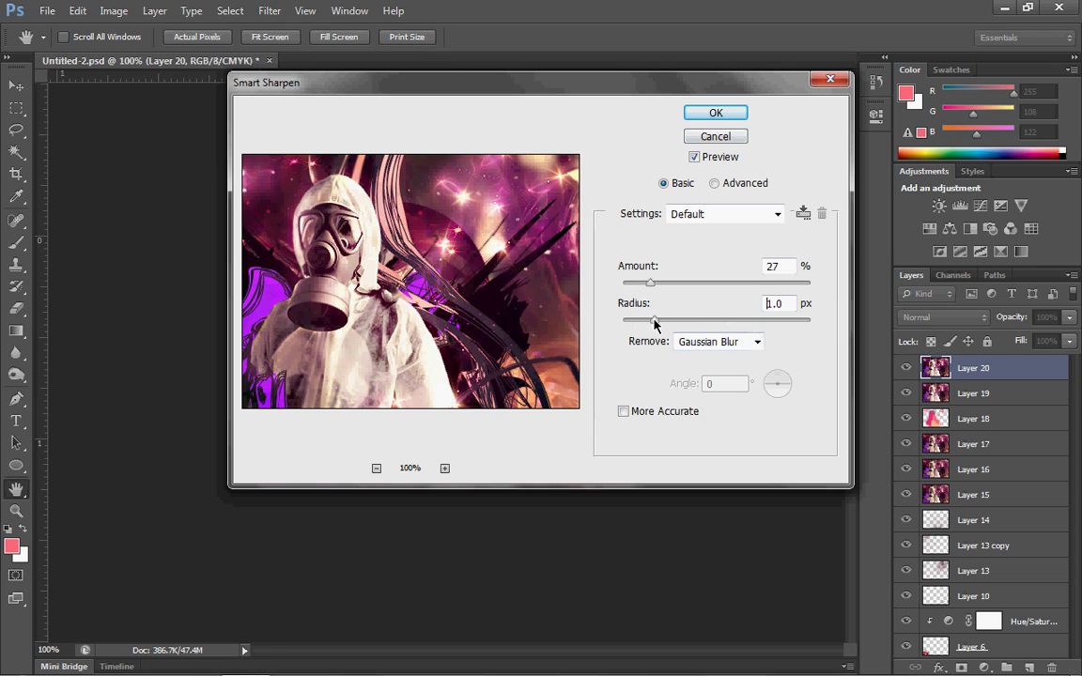
{"action": "left_click_drag", "start_coordinate": [654, 324], "coordinate": [659, 287]}
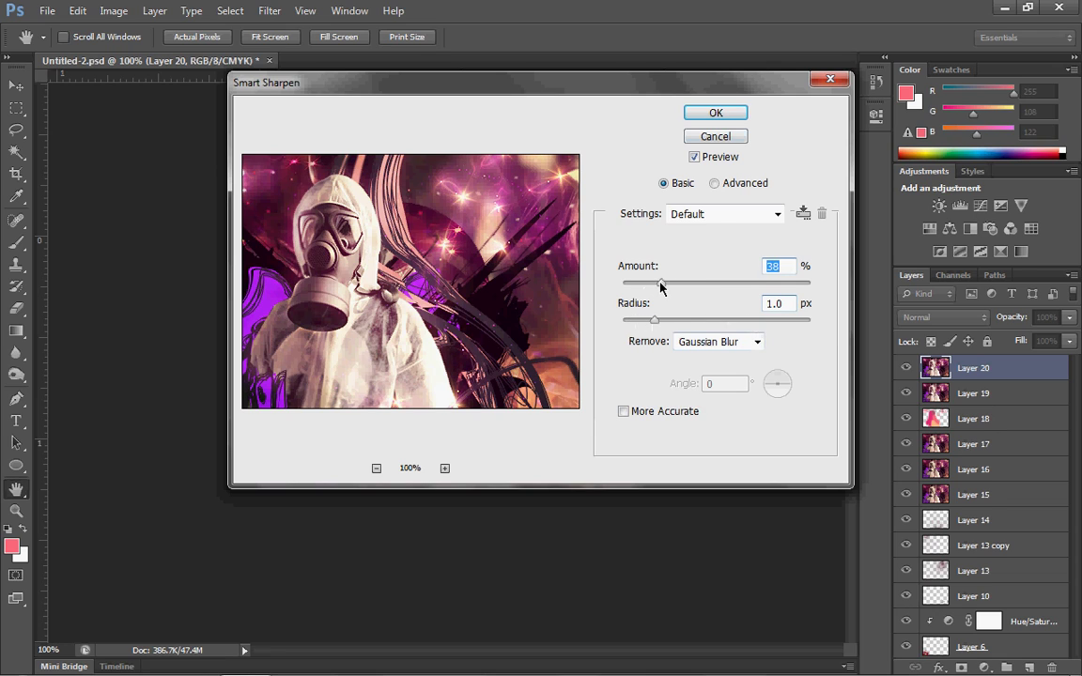
{"action": "left_click", "coordinate": [694, 114]}
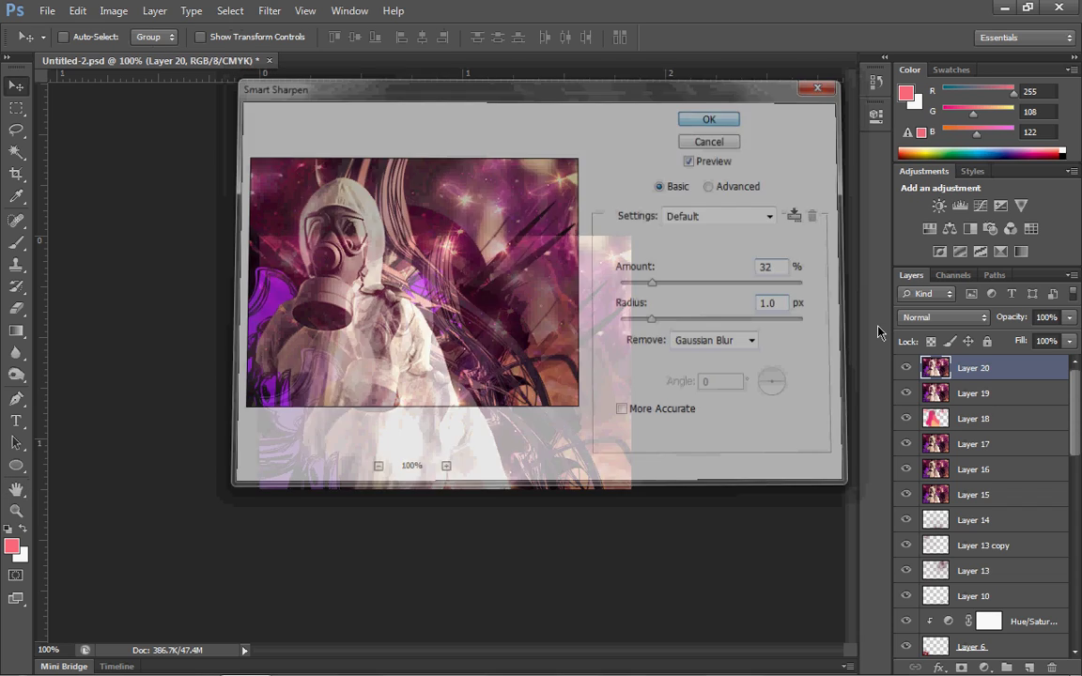
{"action": "left_click", "coordinate": [905, 368]}
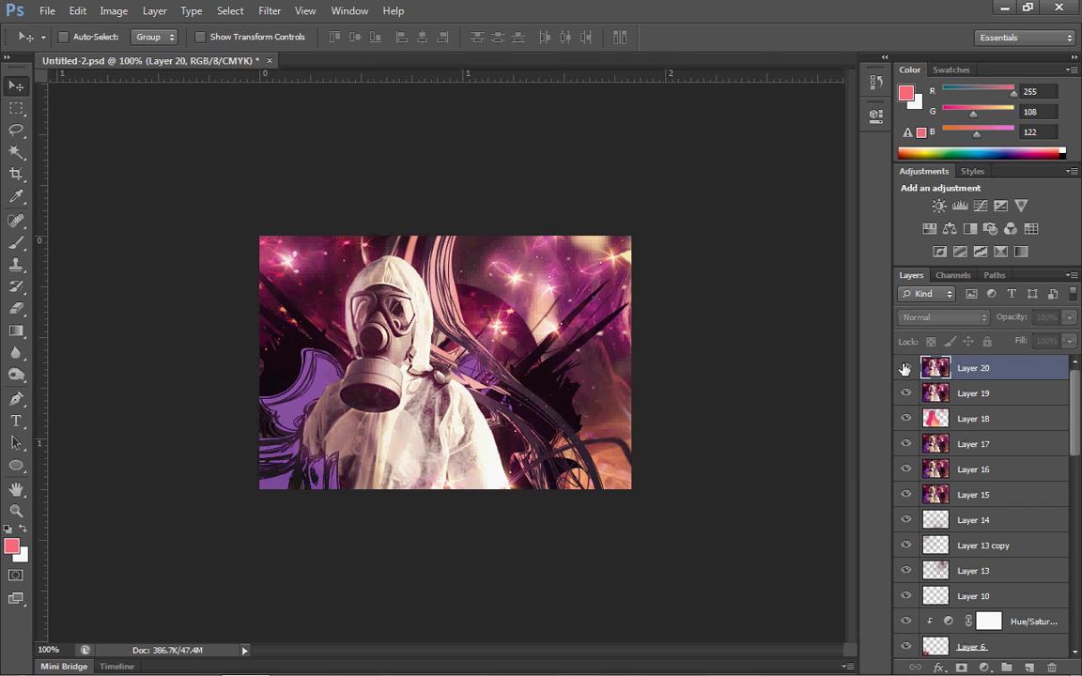
{"action": "left_click", "coordinate": [904, 368]}
- Toggle Layer 20's visibility a few times to compare the sharpened copy with the poster
{"action": "left_click", "coordinate": [904, 368]}
{"action": "left_click", "coordinate": [905, 368]}
{"action": "left_click", "coordinate": [905, 368]}
{"action": "left_click", "coordinate": [905, 368]}
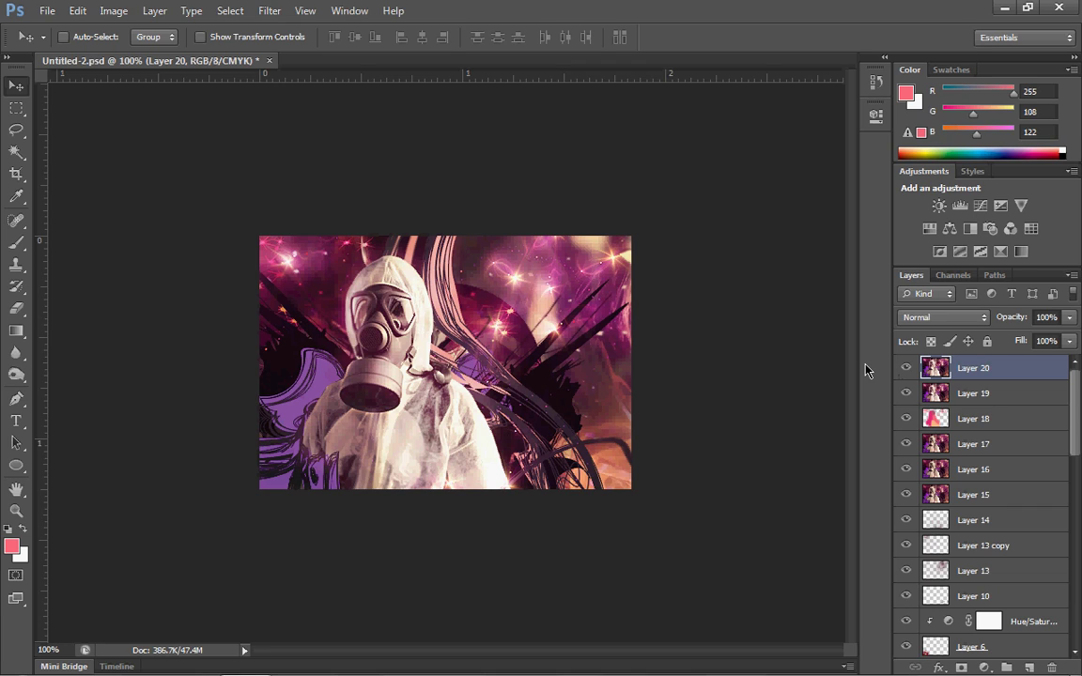
- Lower Layer 20's opacity to 30% and select the whole canvas
{"action": "left_click", "coordinate": [1046, 316]}
{"action": "type", "text": "4"}
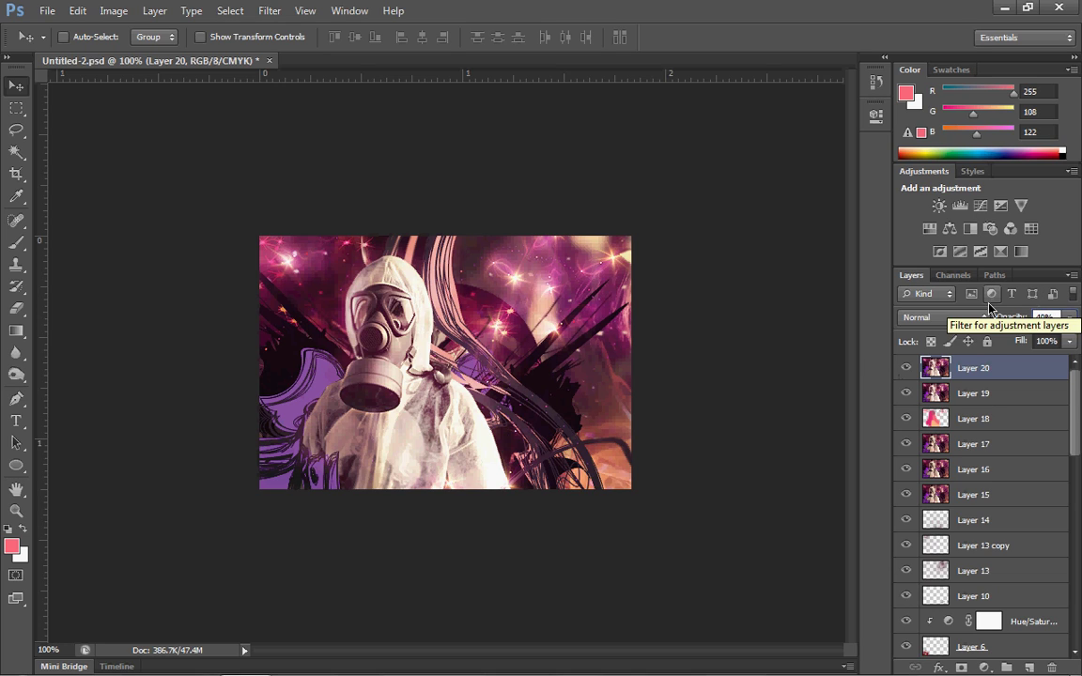
{"action": "key", "text": "BackSpace"}
{"action": "type", "text": "30"}
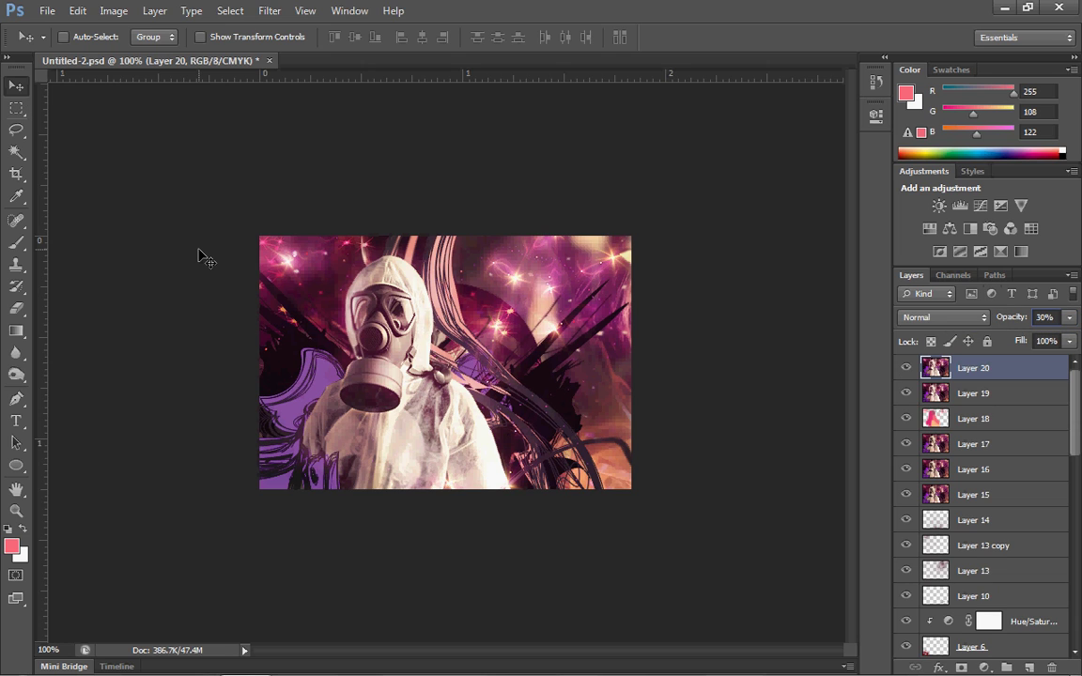
{"action": "key", "text": "ctrl+a"}
{"action": "left_click", "coordinate": [77, 11]}
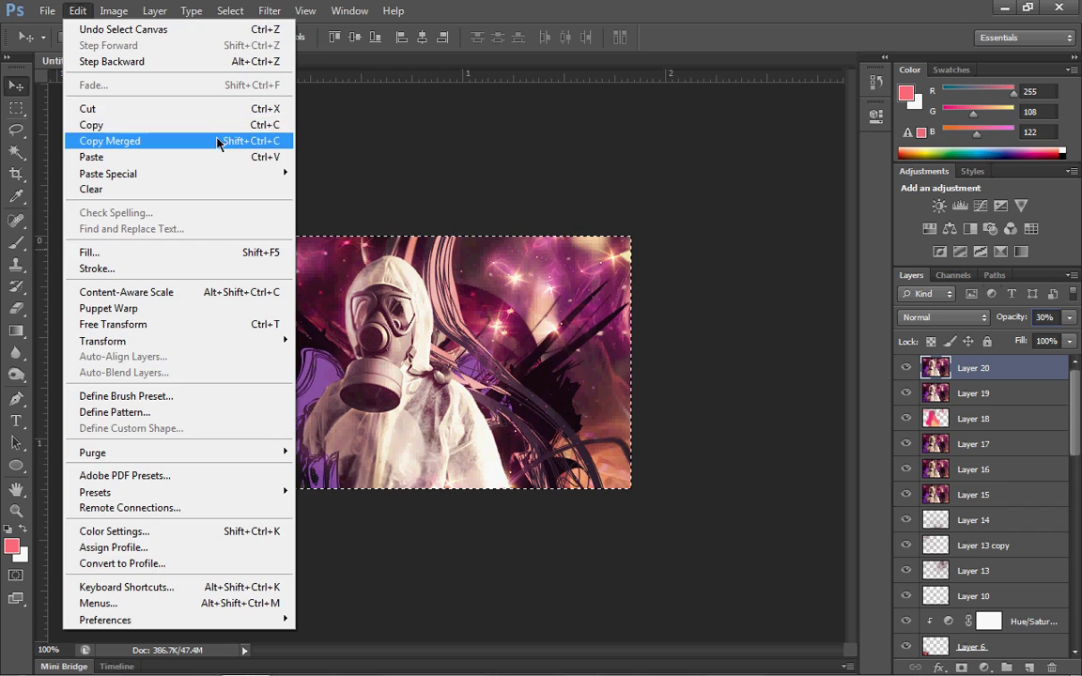
- Paste a merged copy of the poster as Layer 21 and pick a 9 px Blur brush
{"action": "left_click", "coordinate": [217, 141]}
{"action": "key", "text": "ctrl+v"}
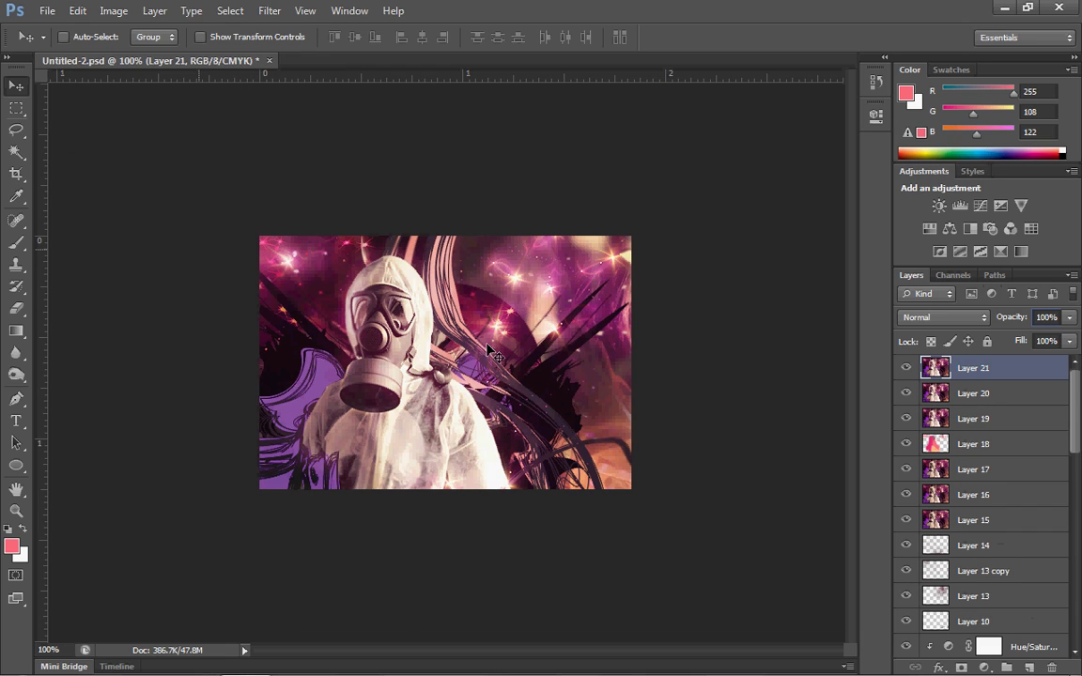
{"action": "left_click", "coordinate": [16, 350]}
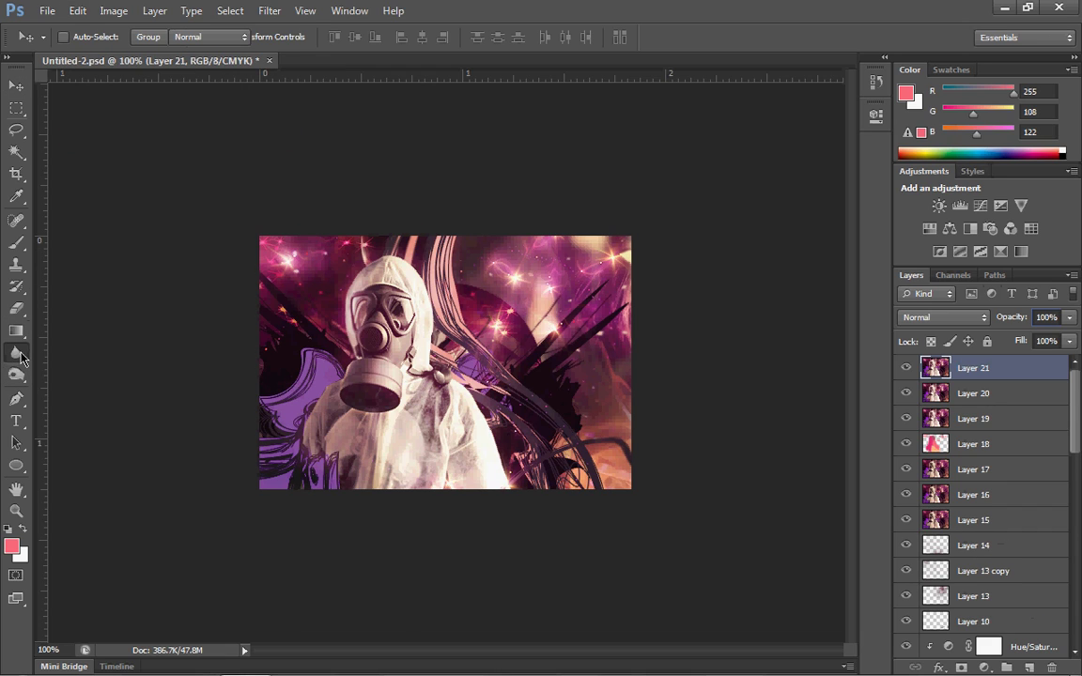
{"action": "left_click", "coordinate": [82, 37]}
{"action": "left_click_drag", "start_coordinate": [40, 97], "coordinate": [31, 94]}
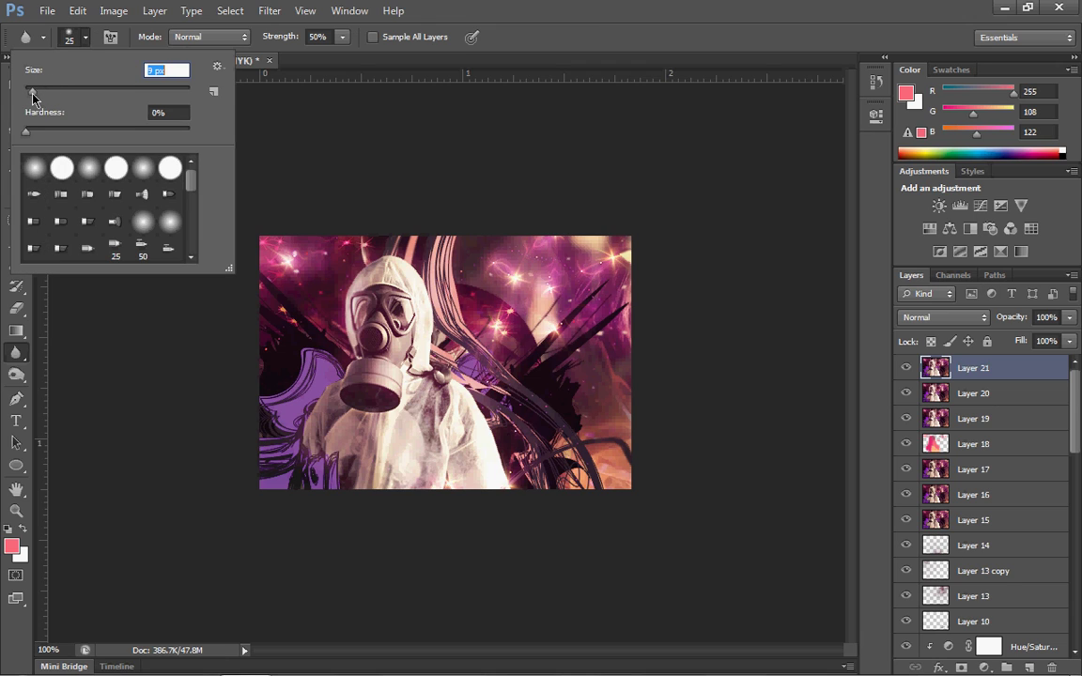
{"action": "left_click", "coordinate": [420, 321]}
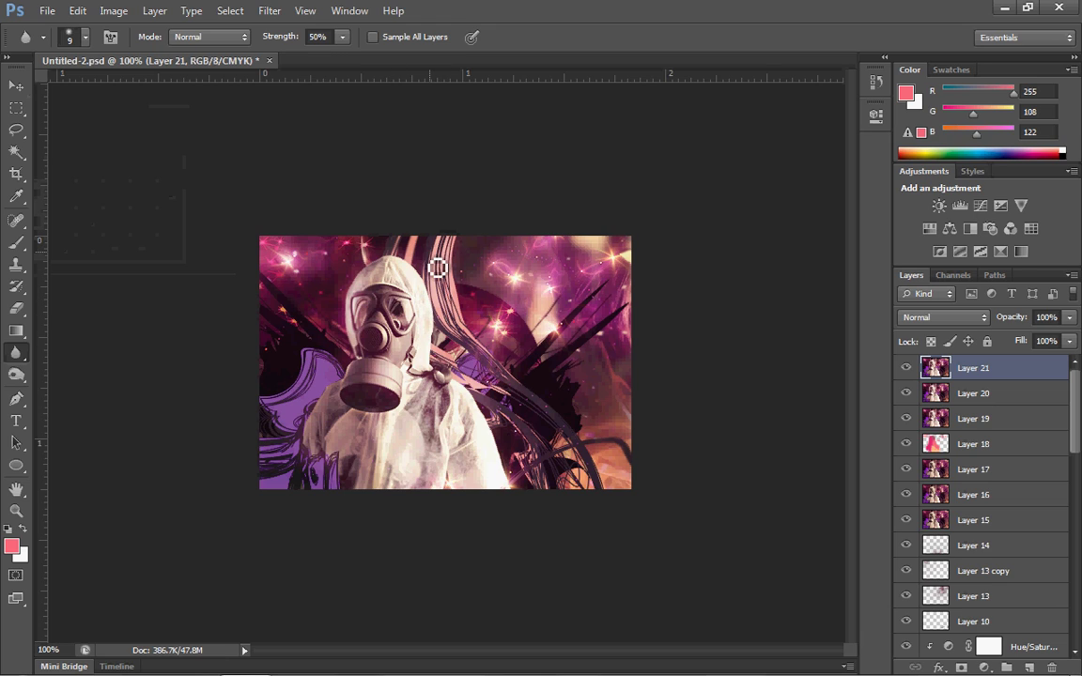
- Blur the swirl edges above the hood, then drop the Blur strength to 19%
{"action": "mouse_move", "coordinate": [438, 269]}
{"action": "left_mouse_down"}
{"action": "mouse_move", "coordinate": [439, 280]}
{"action": "mouse_move", "coordinate": [454, 241]}
{"action": "mouse_move", "coordinate": [448, 270]}
{"action": "mouse_move", "coordinate": [449, 249]}
{"action": "mouse_move", "coordinate": [464, 244]}
{"action": "mouse_move", "coordinate": [454, 268]}
{"action": "mouse_move", "coordinate": [451, 241]}
{"action": "mouse_move", "coordinate": [460, 265]}
{"action": "left_mouse_up"}
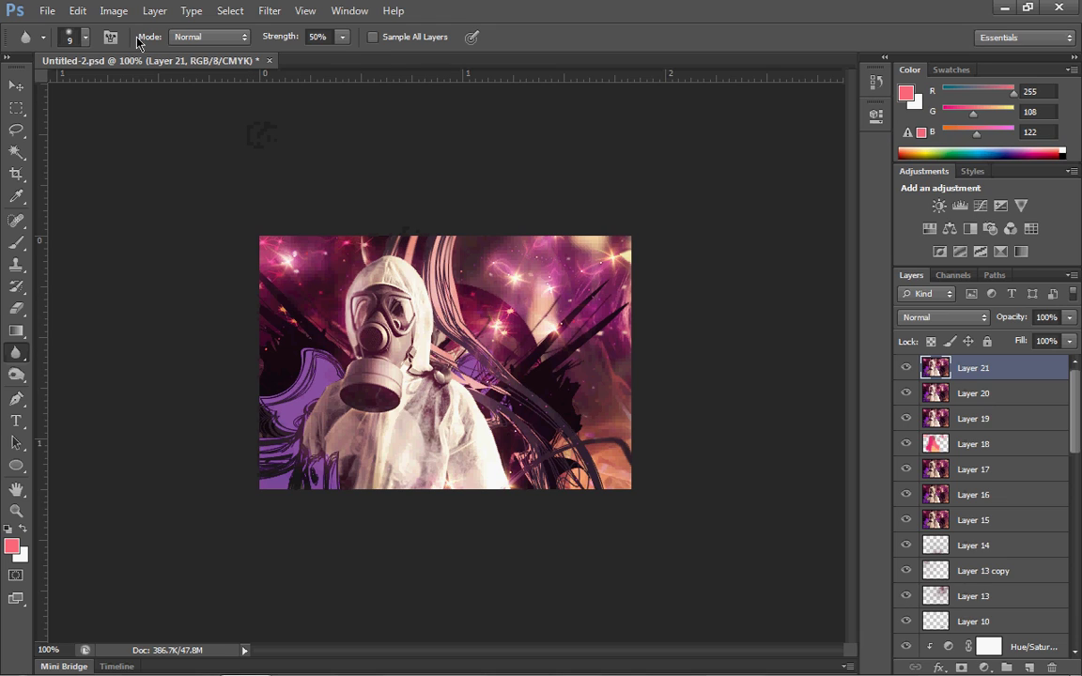
{"action": "left_click", "coordinate": [343, 36]}
{"action": "left_click_drag", "start_coordinate": [342, 55], "coordinate": [315, 55]}
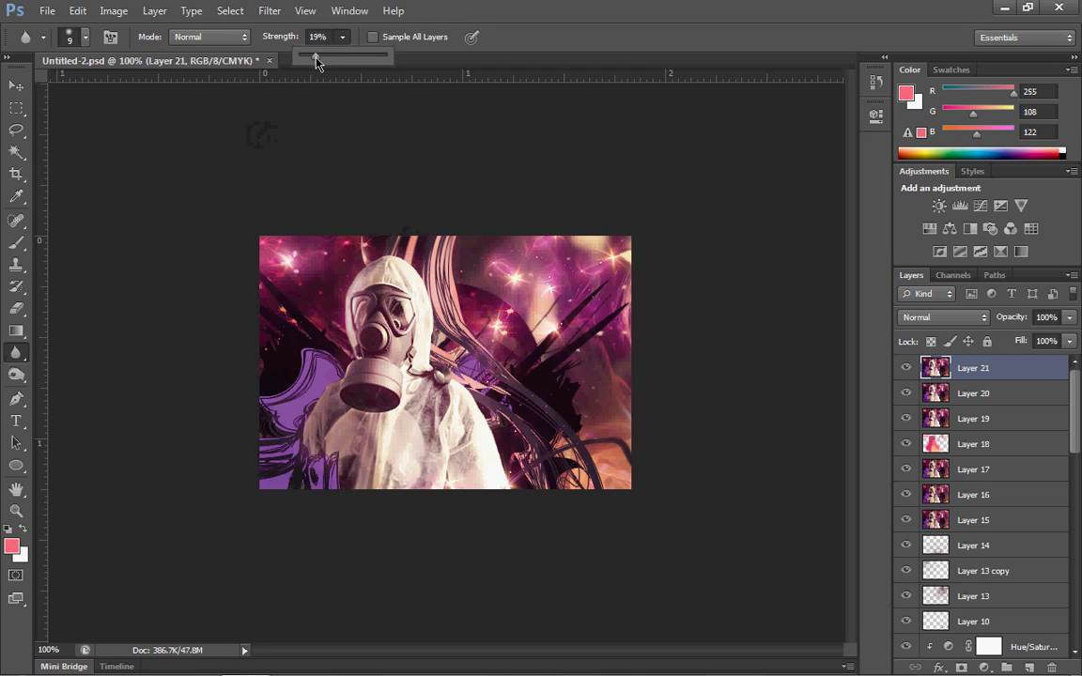
{"action": "left_click", "coordinate": [448, 290]}
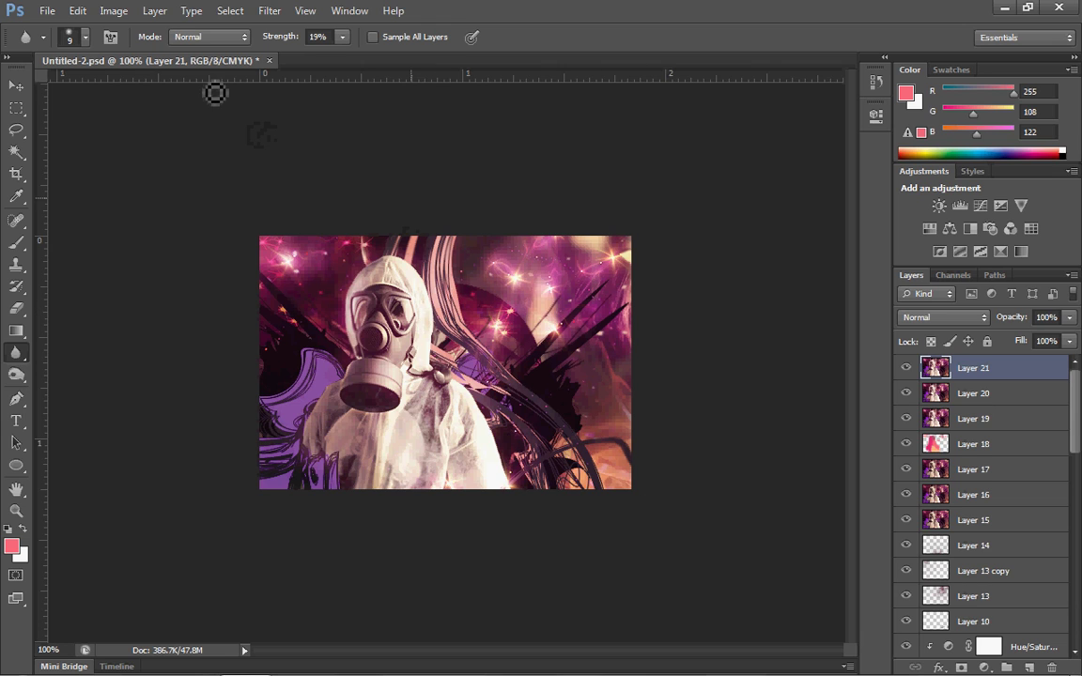
{"action": "left_click", "coordinate": [16, 85]}
{"action": "key", "text": "ctrl+a"}
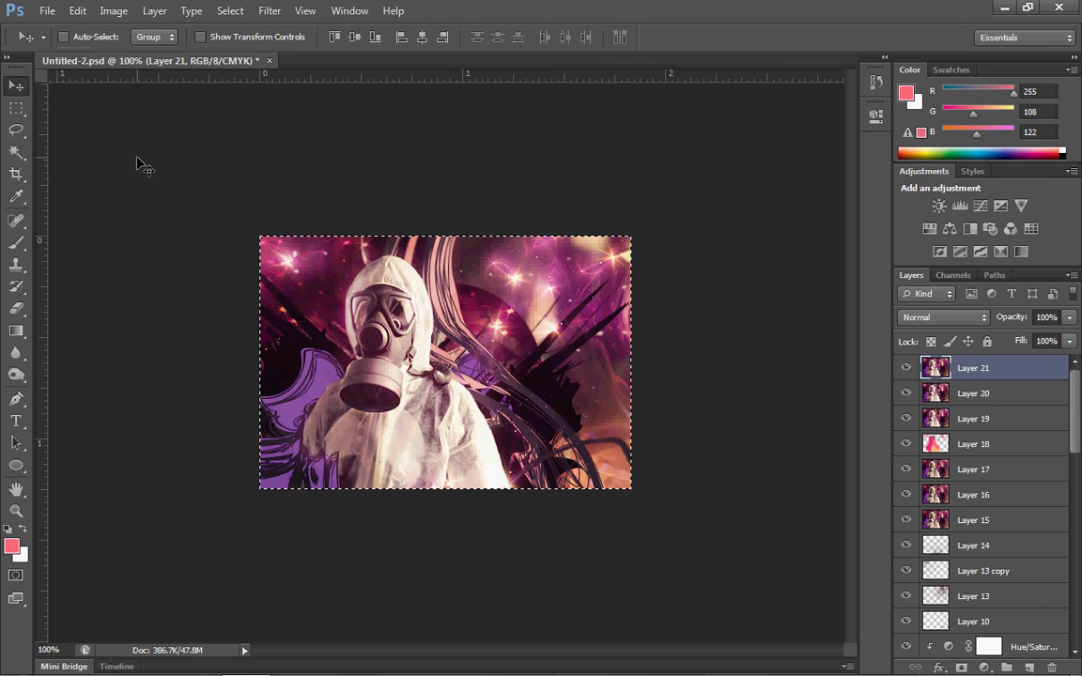
- Copy the whole image merged and paste it as Layer 22
{"action": "left_click", "coordinate": [78, 10]}
{"action": "left_click", "coordinate": [177, 141]}
{"action": "key", "text": "ctrl+v"}
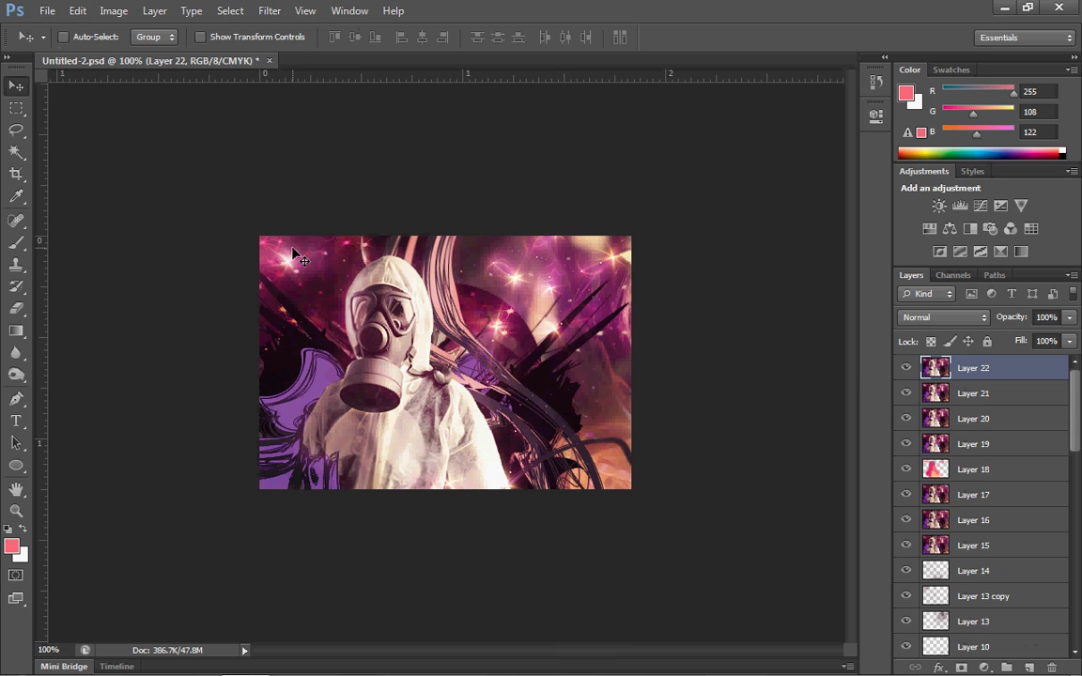
- Add a Gradient Map adjustment layer using the black-to-white preset
{"action": "left_click", "coordinate": [156, 11]}
{"action": "mouse_move", "coordinate": [324, 158]}
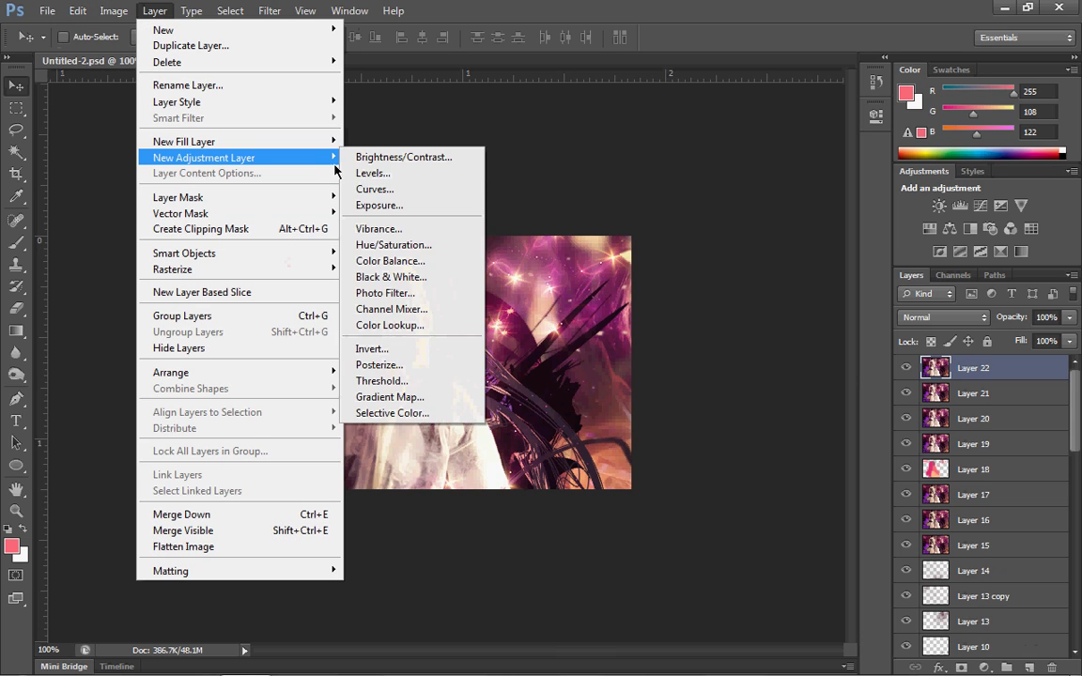
{"action": "left_click", "coordinate": [411, 398]}
{"action": "key", "text": "Return"}
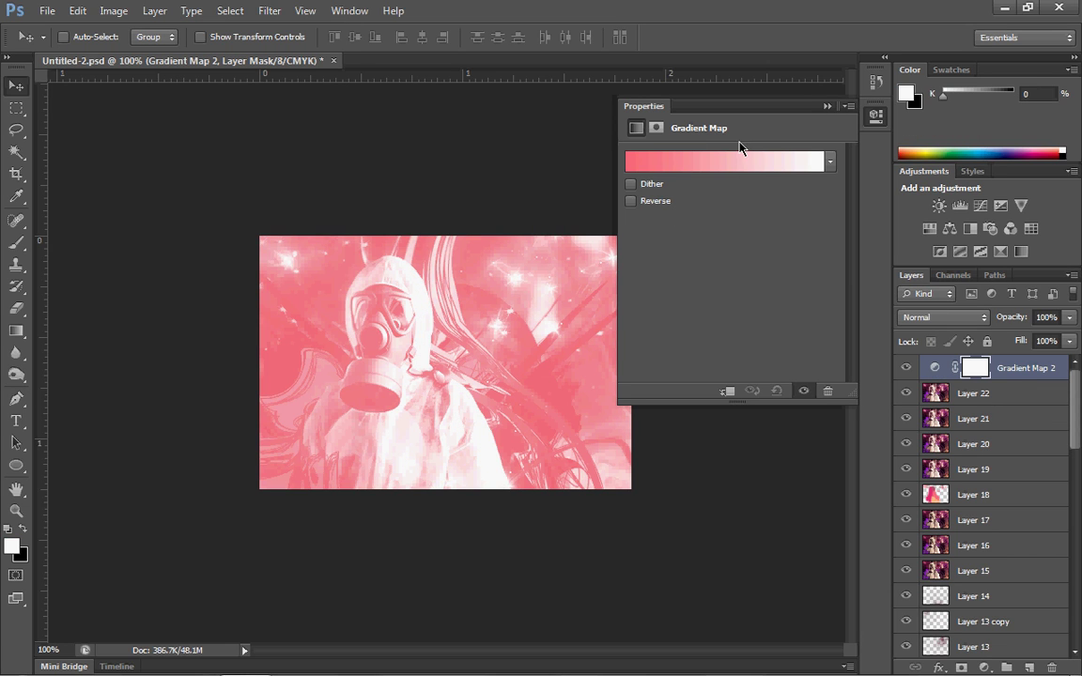
{"action": "left_click", "coordinate": [830, 163]}
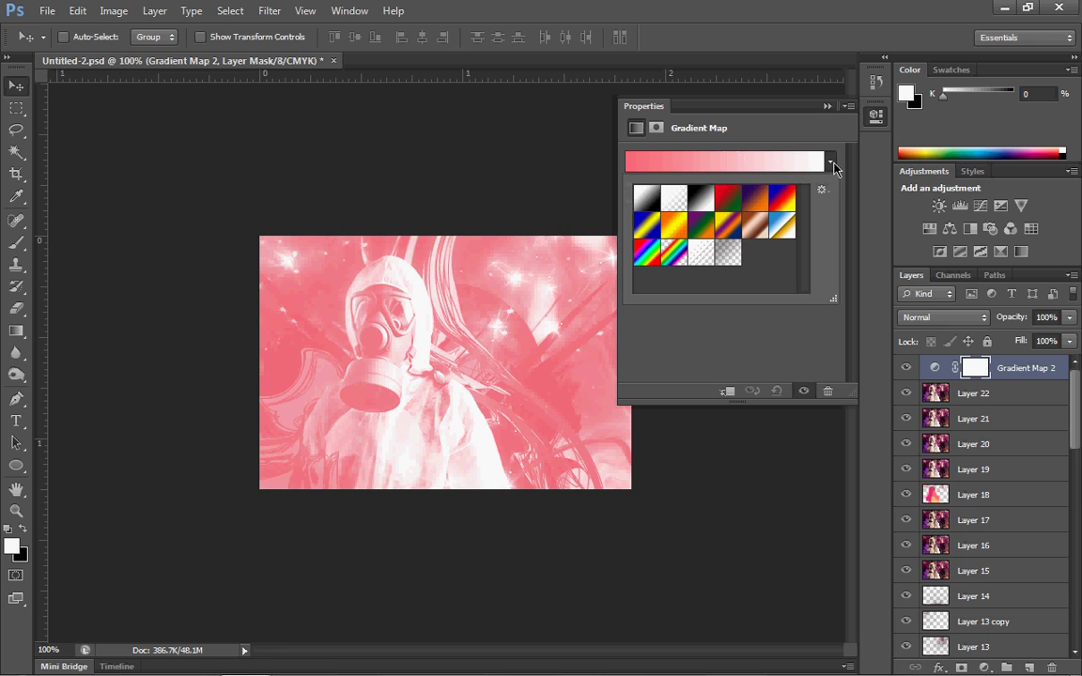
{"action": "left_click", "coordinate": [701, 198]}
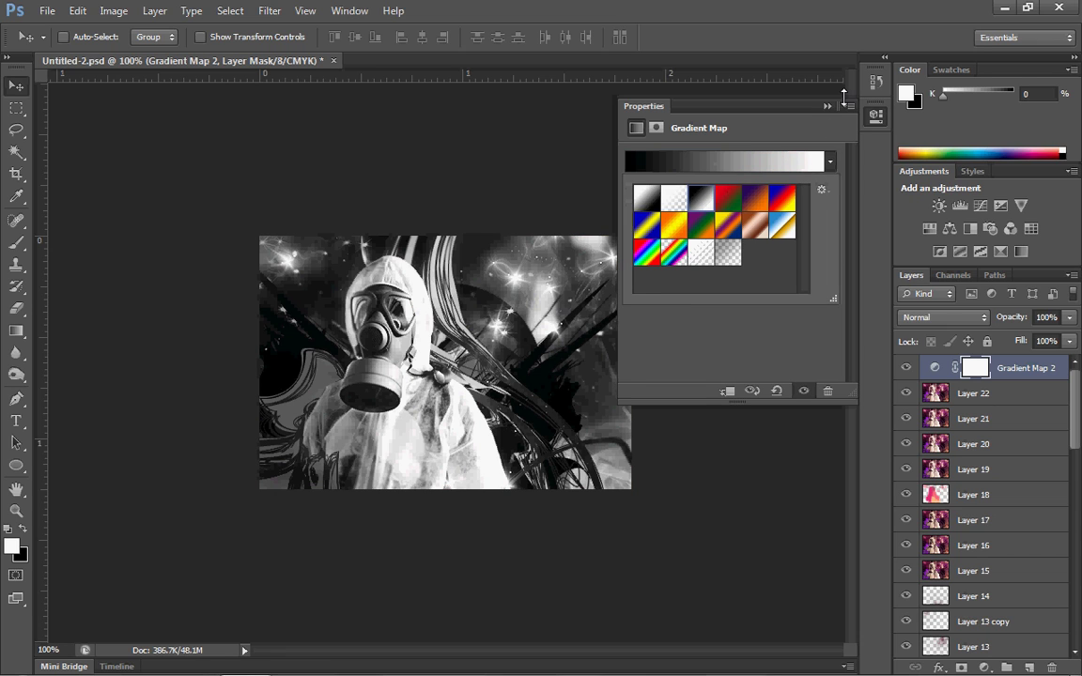
{"action": "left_click", "coordinate": [826, 106]}
- Blend Gradient Map 2 in Soft Light at 30% opacity
{"action": "right_click", "coordinate": [1005, 369]}
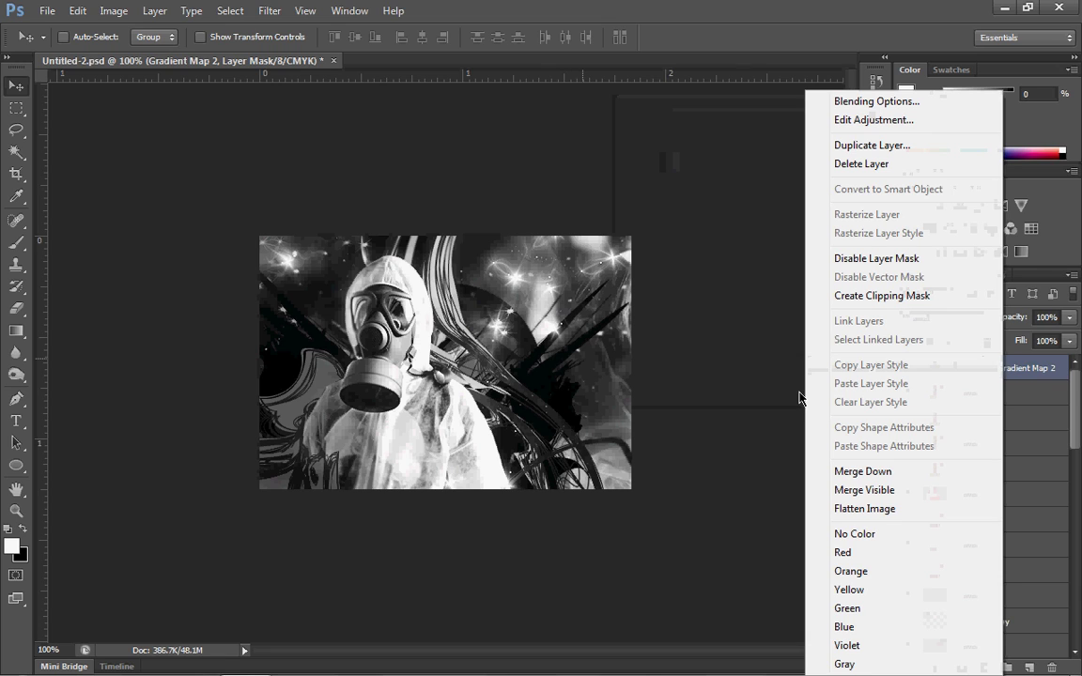
{"action": "left_click", "coordinate": [827, 294]}
{"action": "left_click", "coordinate": [934, 317]}
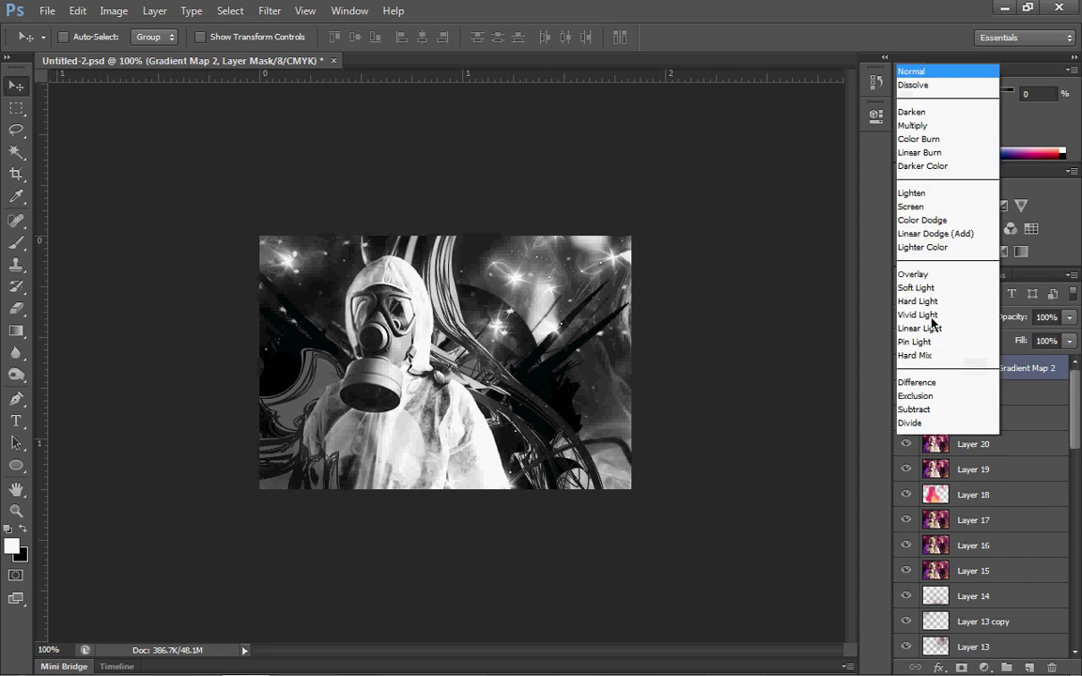
{"action": "left_click", "coordinate": [936, 227]}
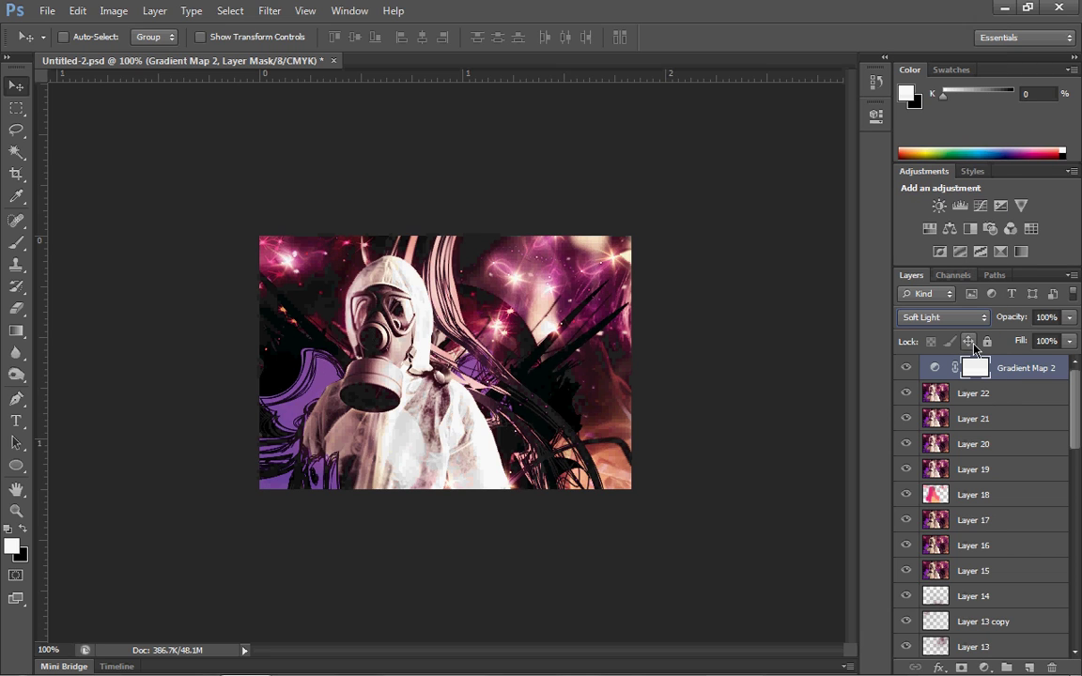
{"action": "left_click", "coordinate": [1044, 317]}
{"action": "type", "text": "50"}
{"action": "key", "text": "Return"}
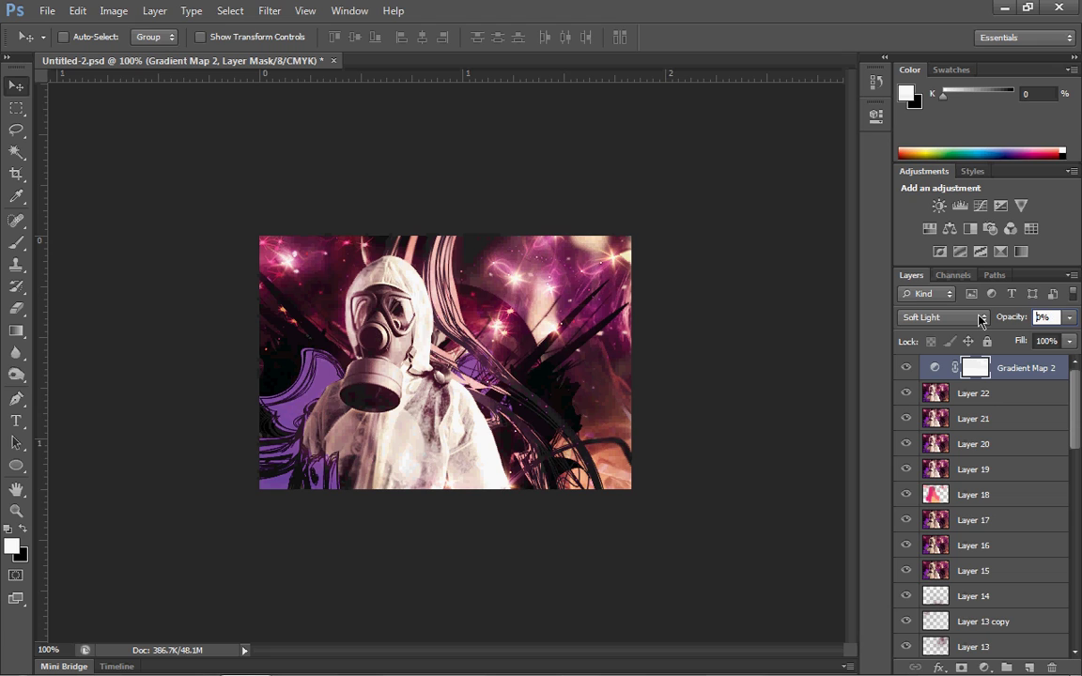
{"action": "type", "text": "30"}
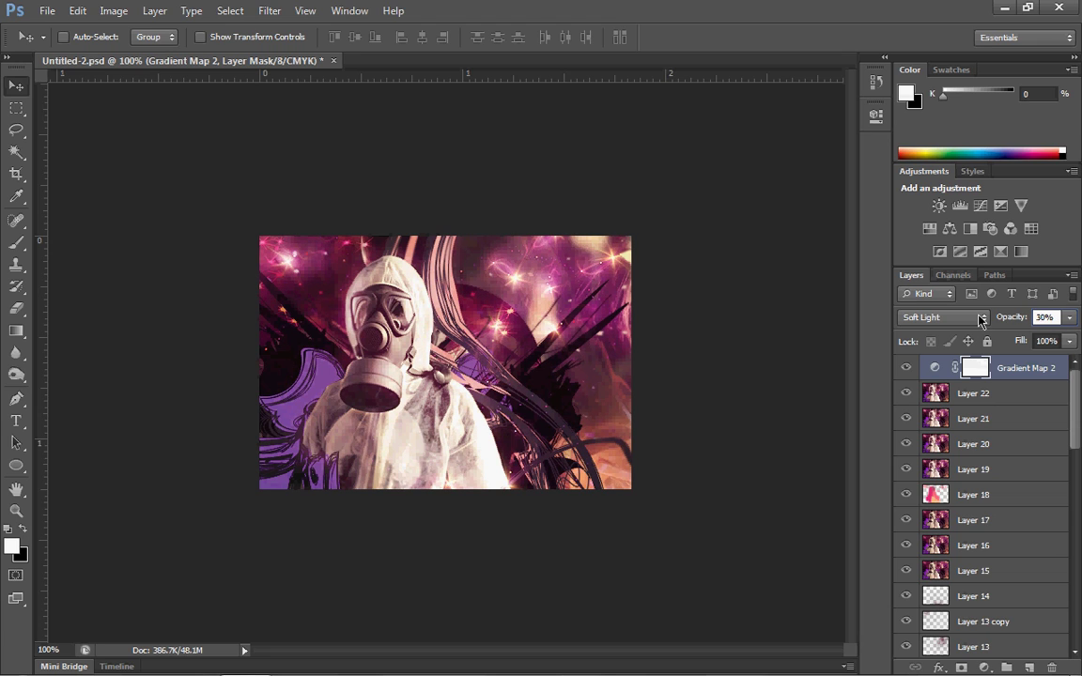
{"action": "key", "text": "Return"}
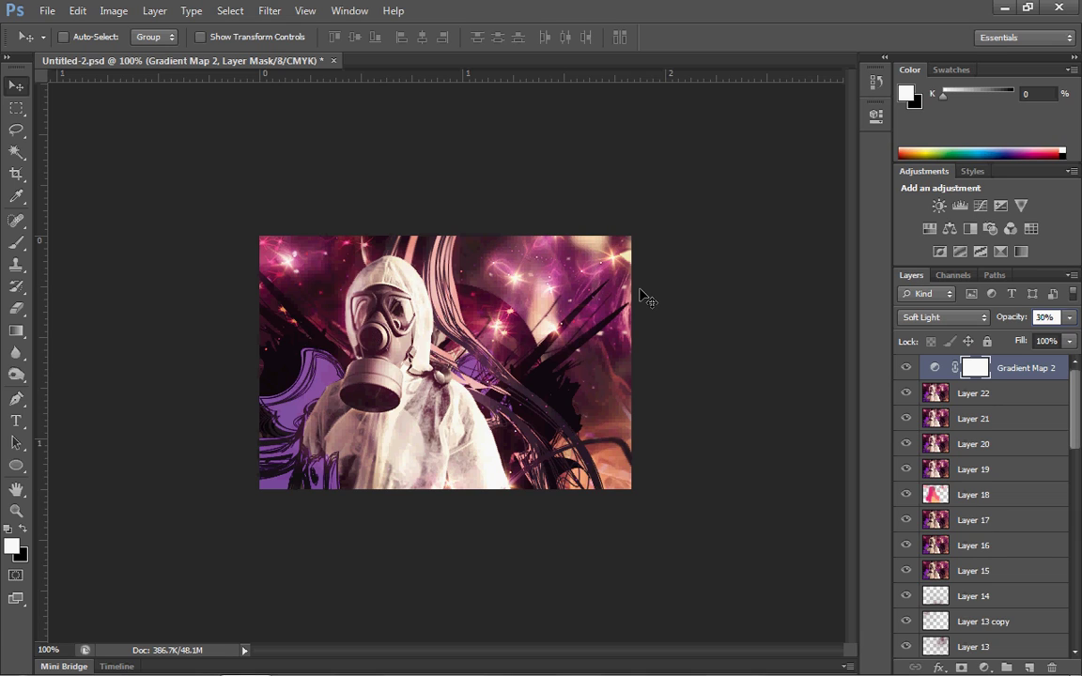
- Save the finished poster as Untitled-2.psd with Ctrl+S
{"action": "key", "text": "ctrl+s"}
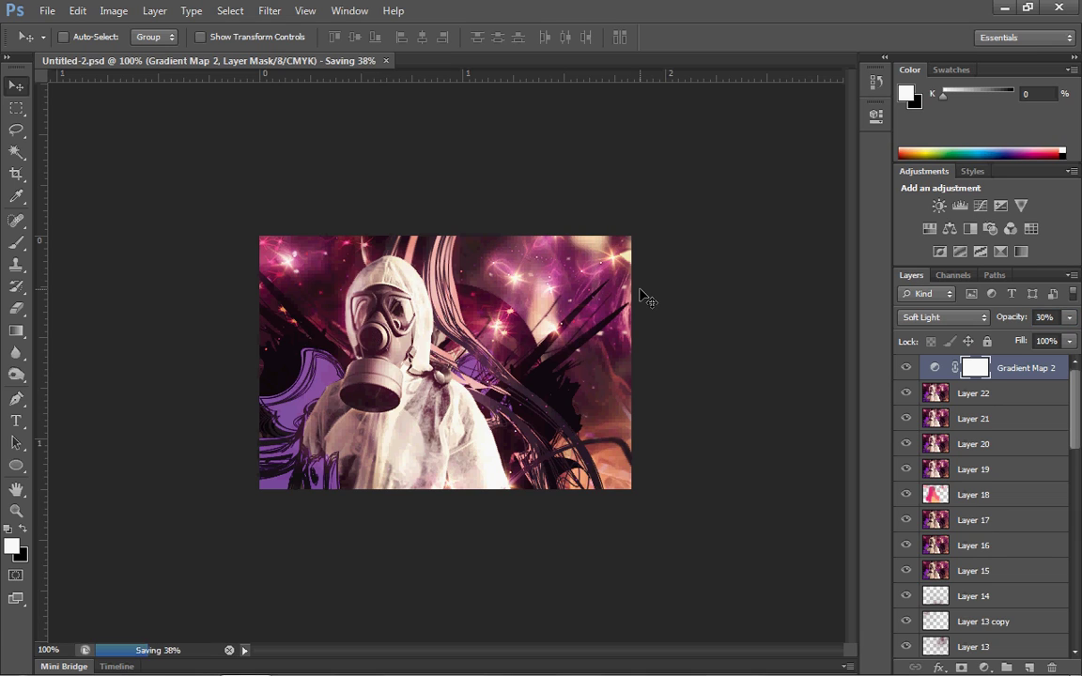